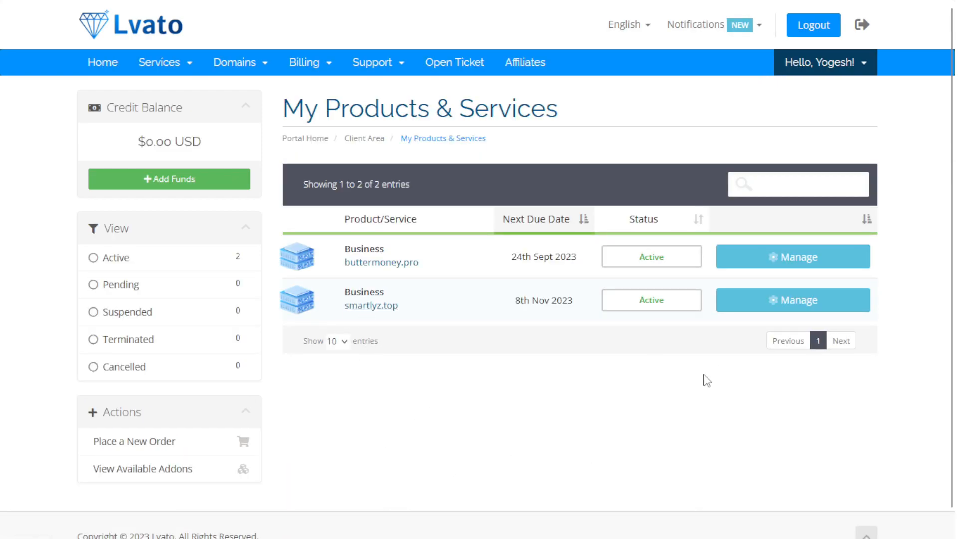
- Open the smartlyz.top hosting details and copy the panel username into the StackCP sign-in page
left_click(793, 300)
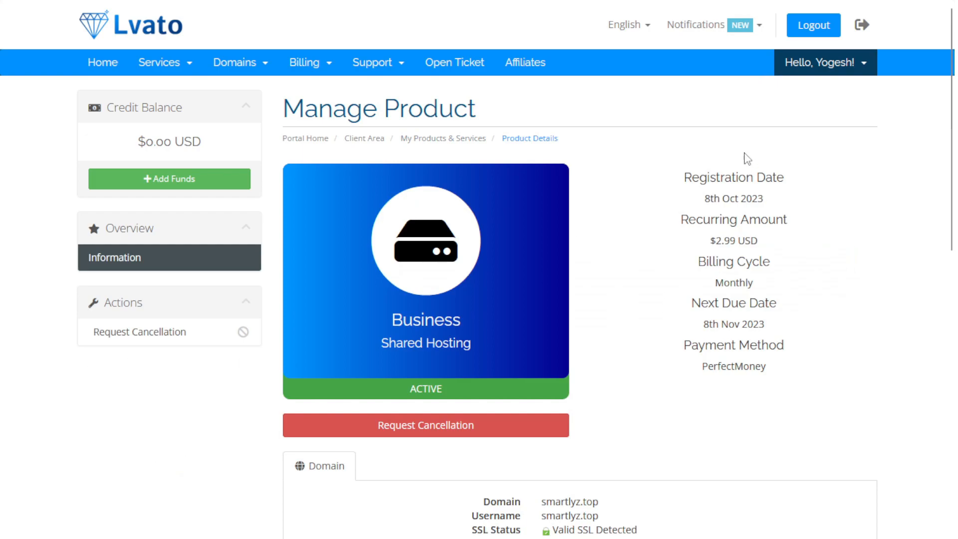
scroll(778, 273, "down", 1)
scroll(777, 274, "down", 7)
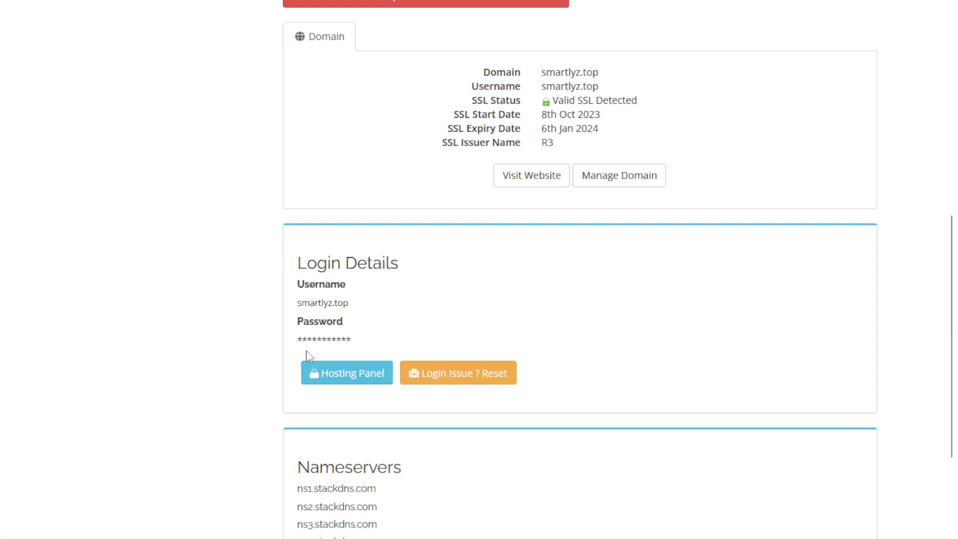
left_click_drag(291, 302, 349, 304)
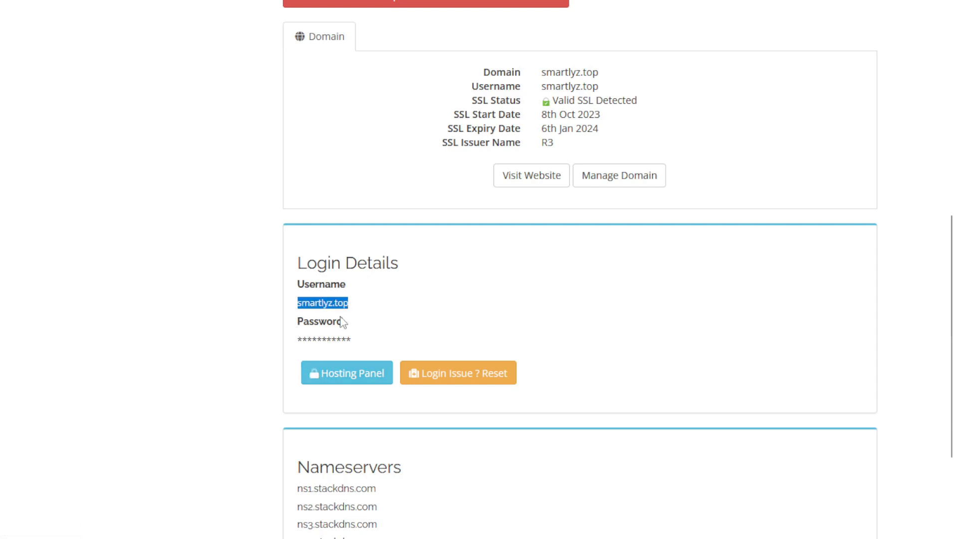
left_click(224, 15)
left_click_drag(421, 160, 226, 194)
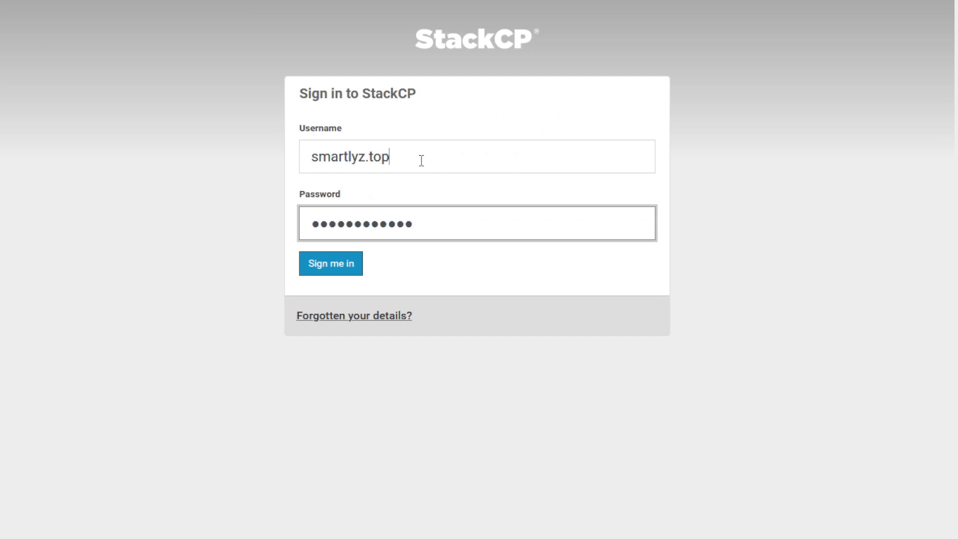
left_click(226, 193)
- Copy the hidden hosting password from Lvato into the StackCP sign-in form
left_click(113, 12)
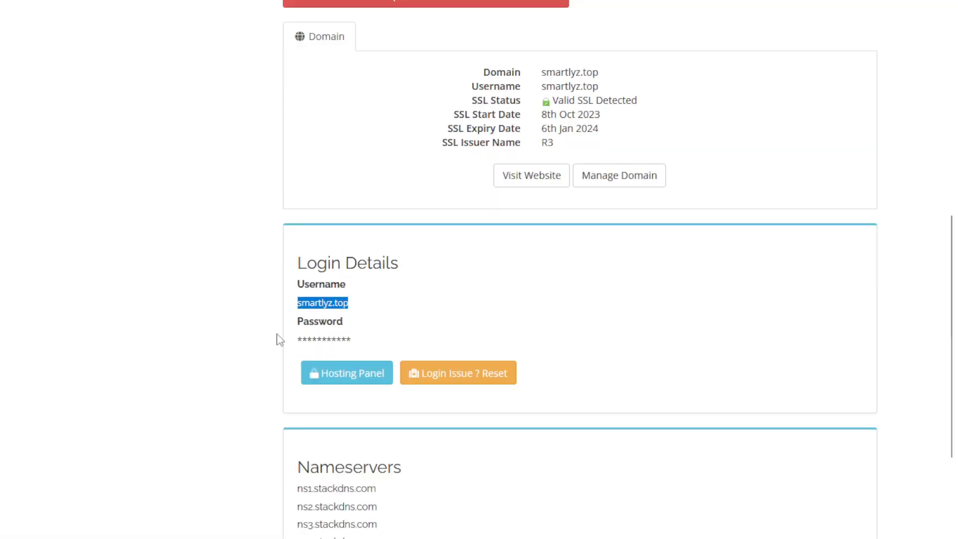
left_click(317, 341)
double_click(318, 341)
left_click(219, 208)
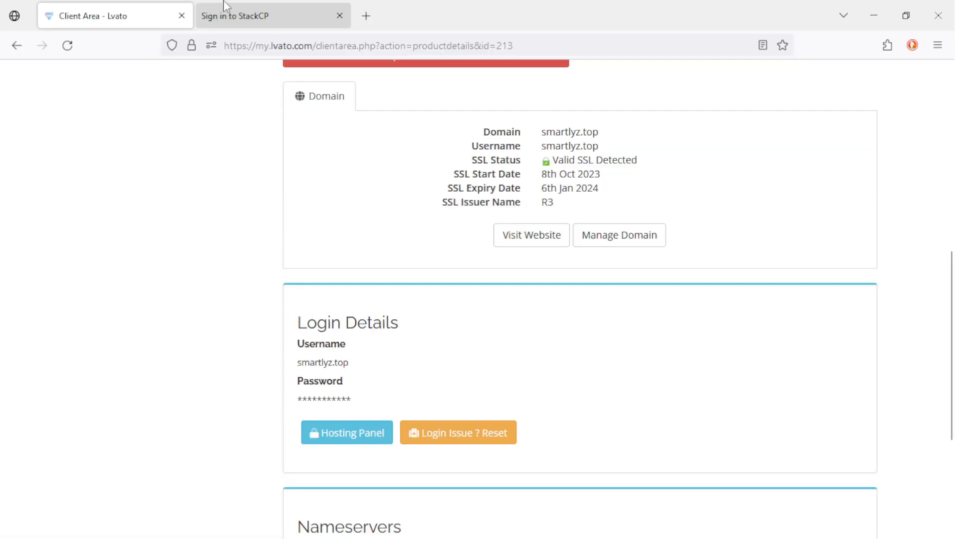
- Sign in to StackCP with the copied credentials and load the smartlyz.top control panel
left_click(225, 11)
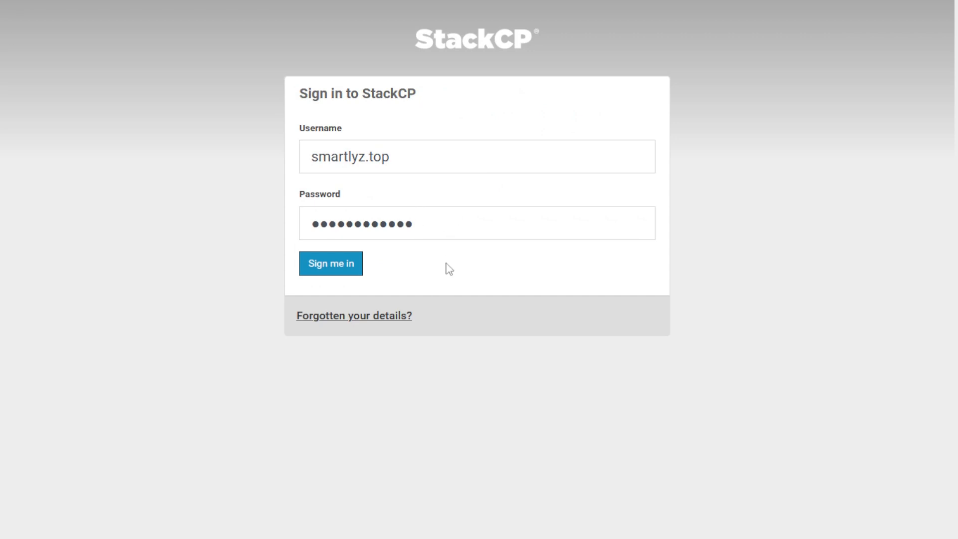
left_click(327, 269)
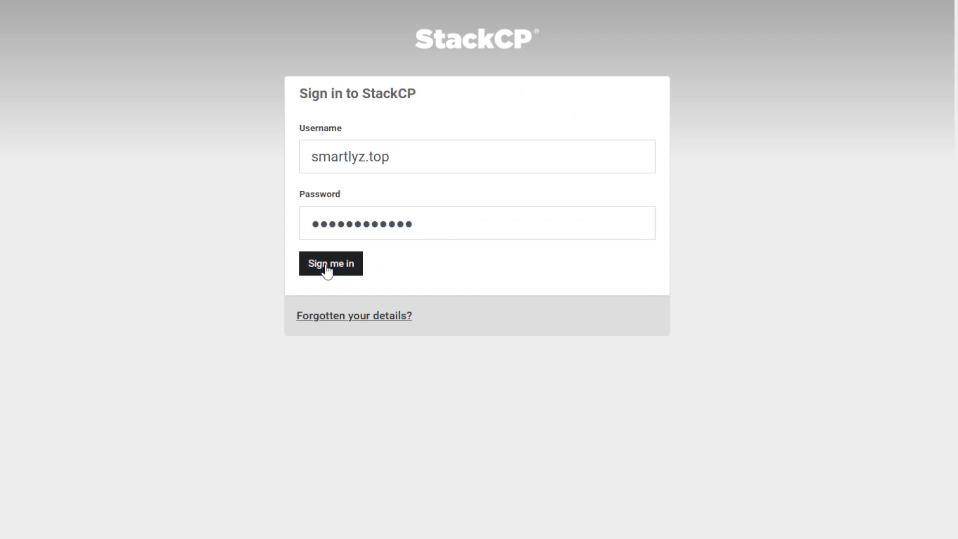
left_click(327, 269)
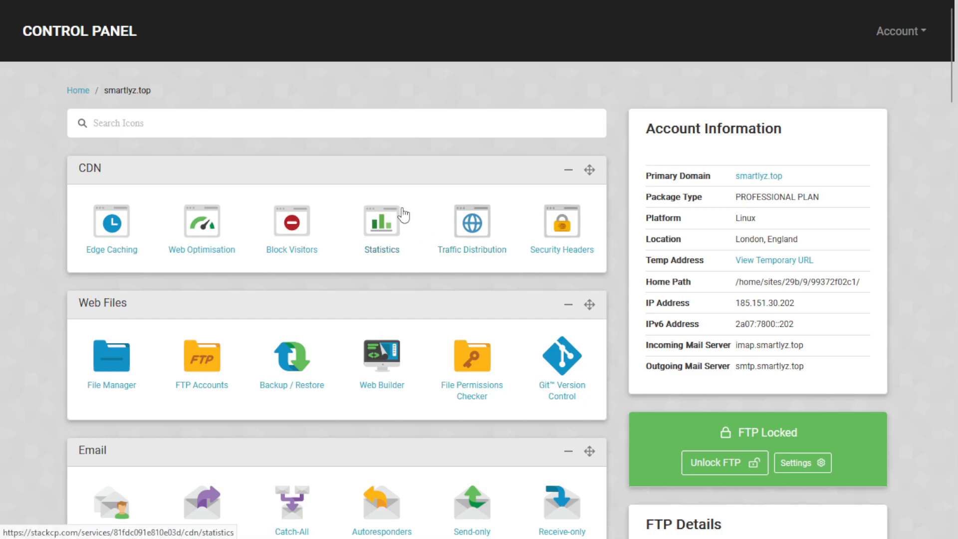
scroll(445, 249, "down", 2)
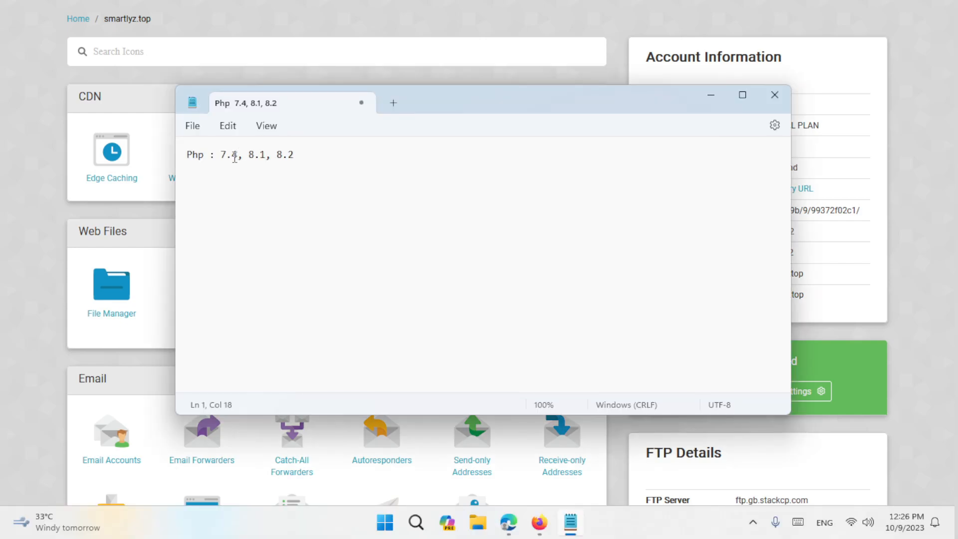
- Close the Notepad note listing PHP 7.4, 8.1, 8.2, answering its save prompt
left_click_drag(247, 157, 266, 158)
left_click(774, 94)
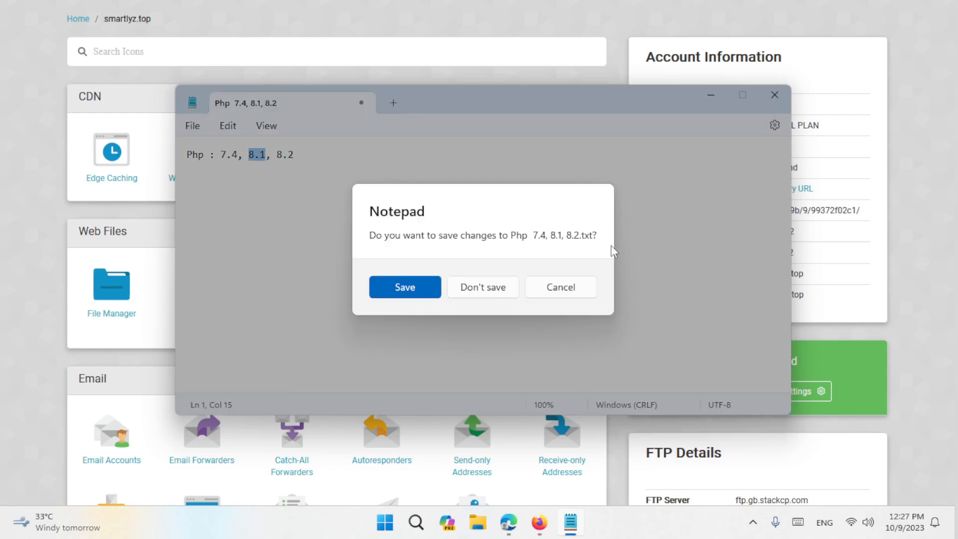
left_click(562, 77)
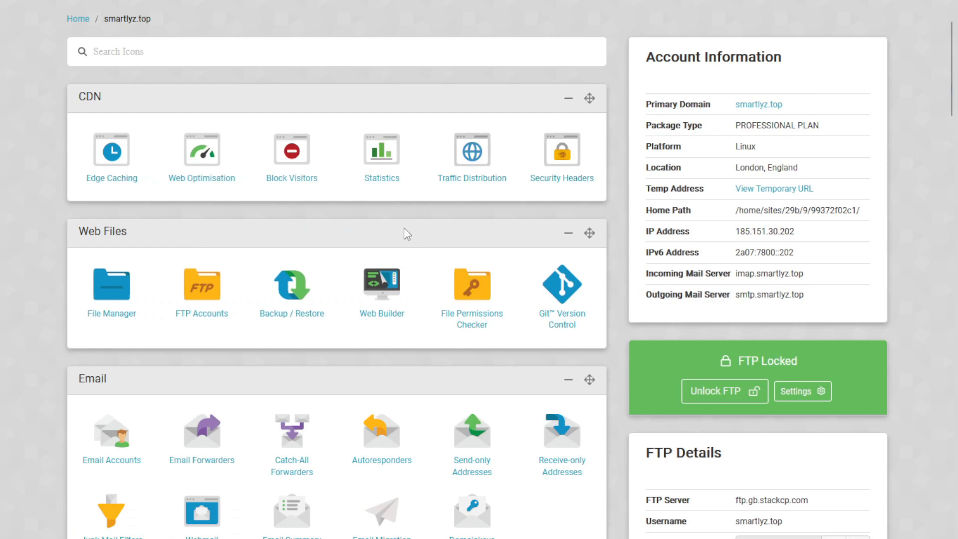
- Switch smartlyz.top to PHP 8.1 via Change PHP Version, then return to the Home dashboard
scroll(406, 234, "down", 6)
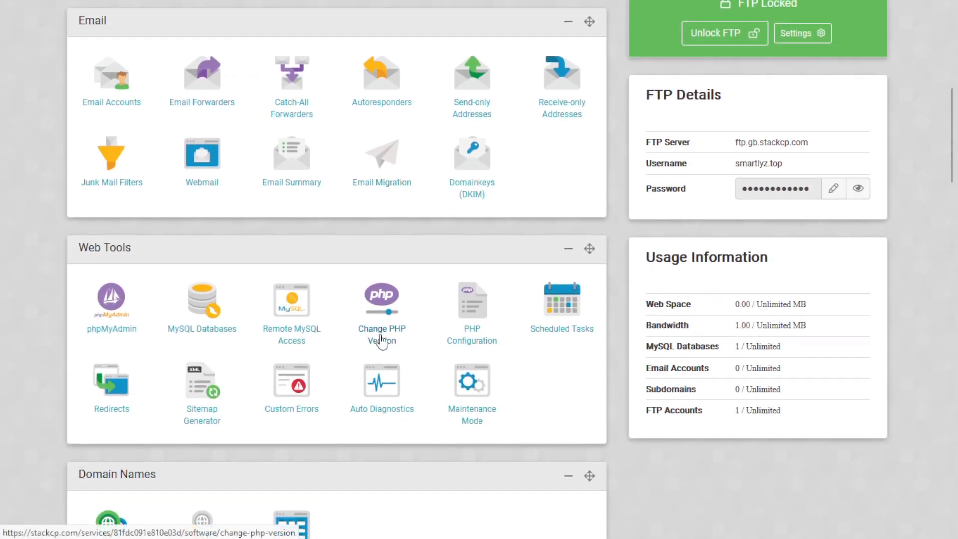
left_click(400, 335)
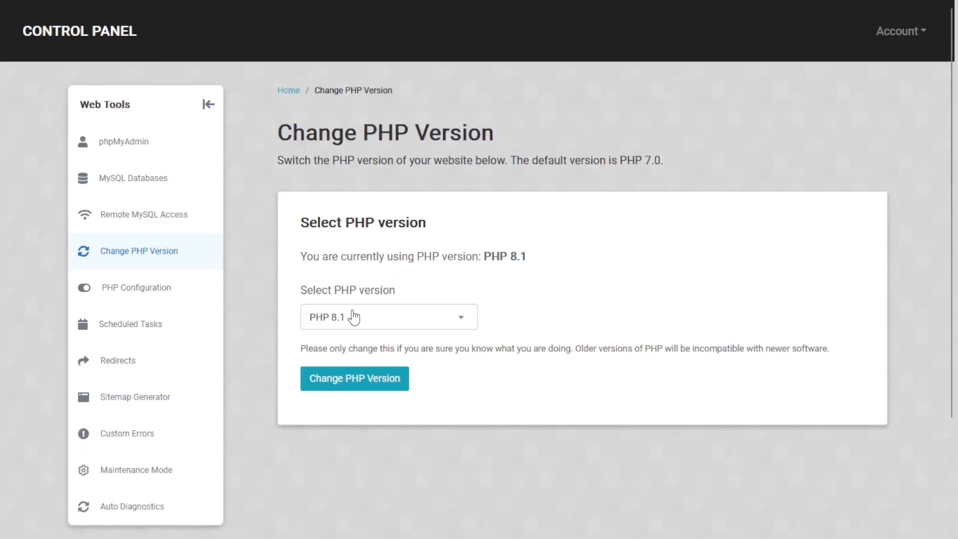
left_click(353, 315)
scroll(374, 379, "up", 3)
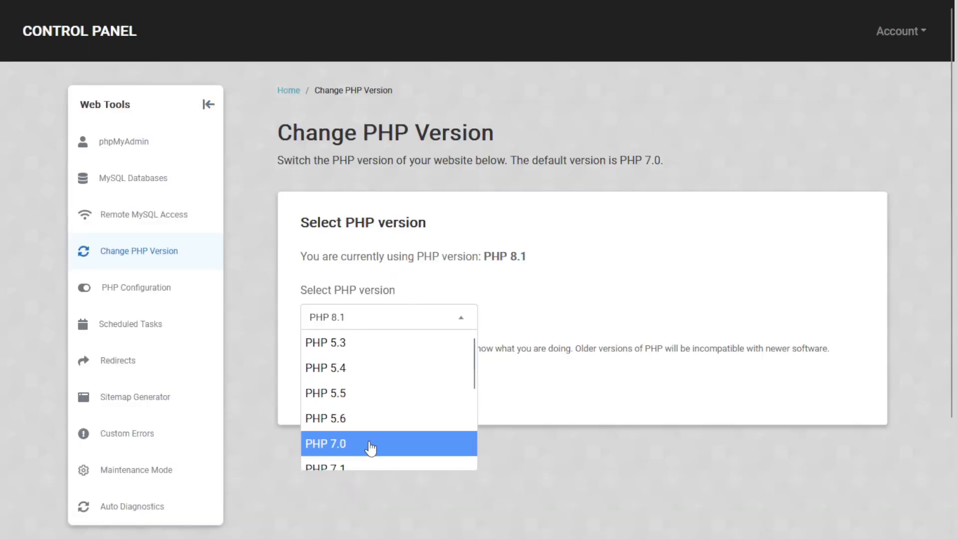
left_click(373, 446)
left_click(414, 326)
scroll(380, 399, "down", 5)
left_click(374, 432)
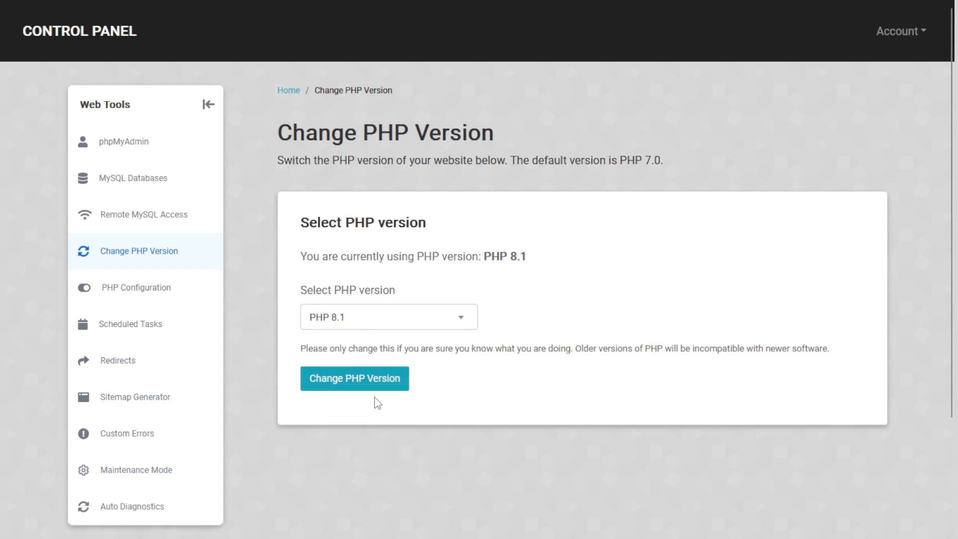
left_click(363, 394)
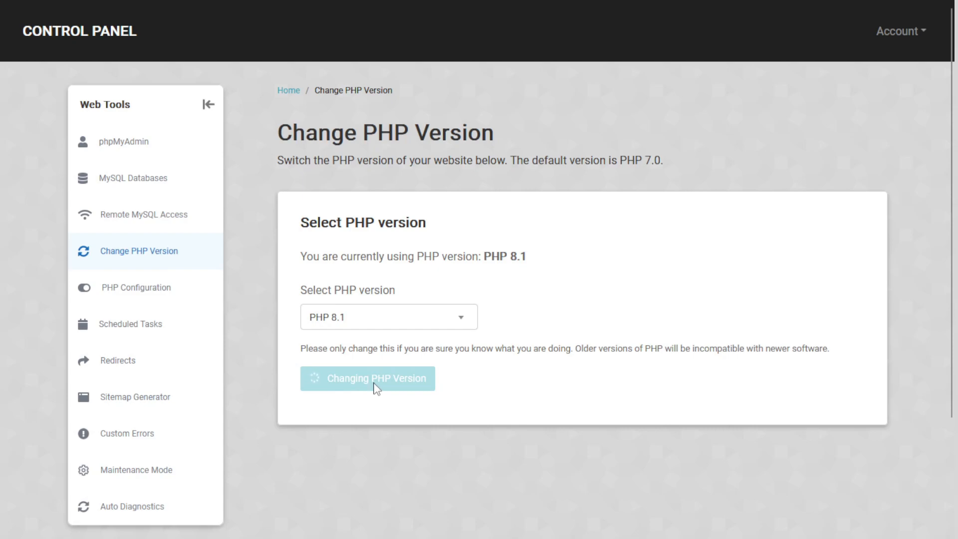
left_click(857, 25)
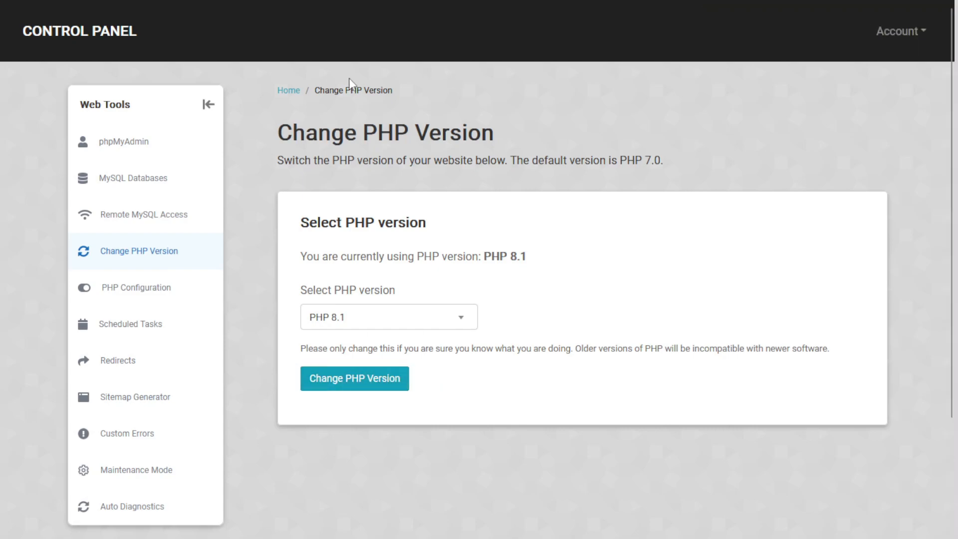
left_click(289, 91)
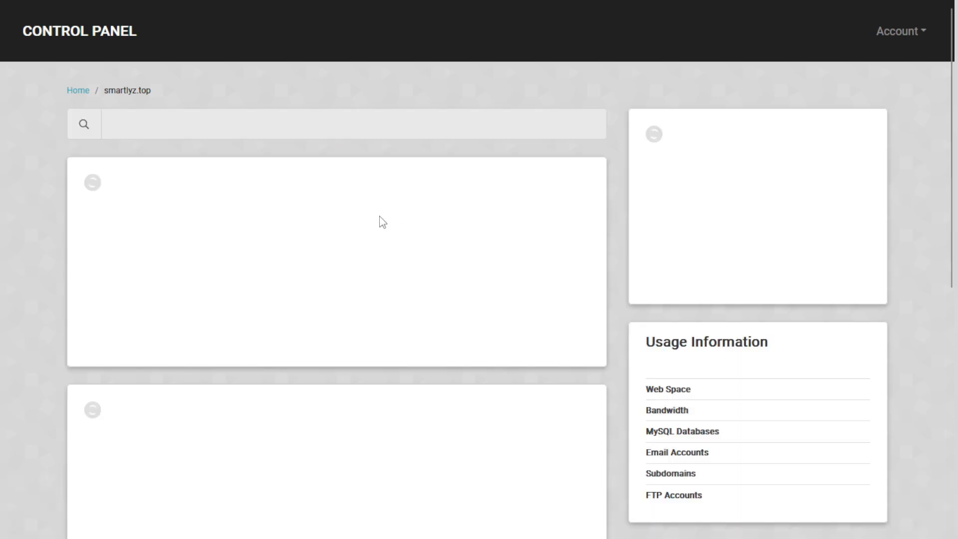
- Create the MySQL database 'smartx', yielding smartx-35303335cc4f with a generated password
scroll(349, 234, "down", 5)
scroll(323, 252, "down", 3)
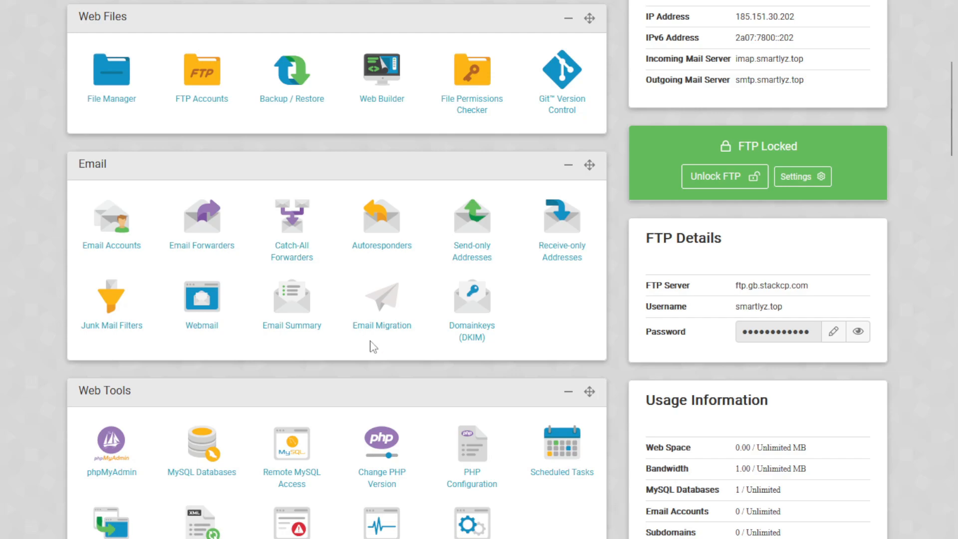
left_click(212, 439)
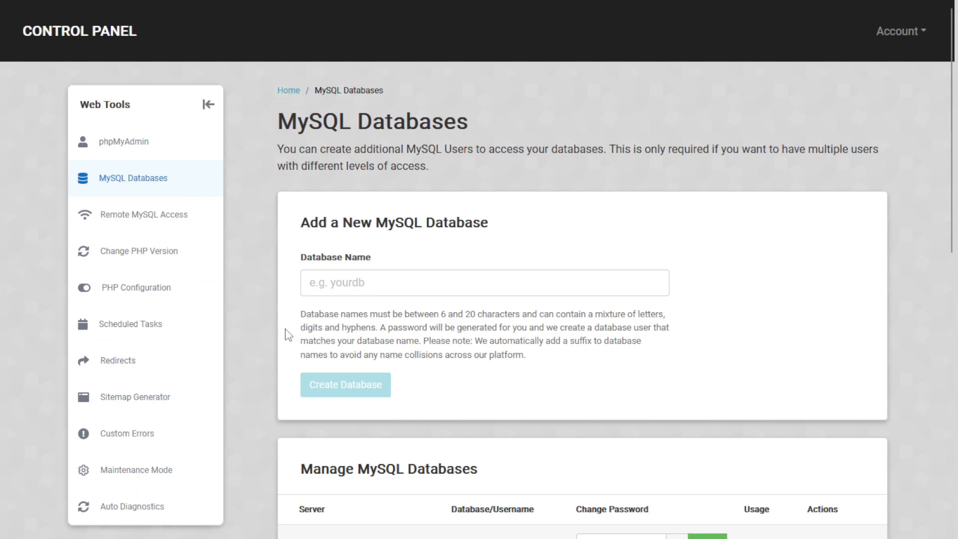
scroll(284, 331, "down", 7)
scroll(349, 307, "up", 3)
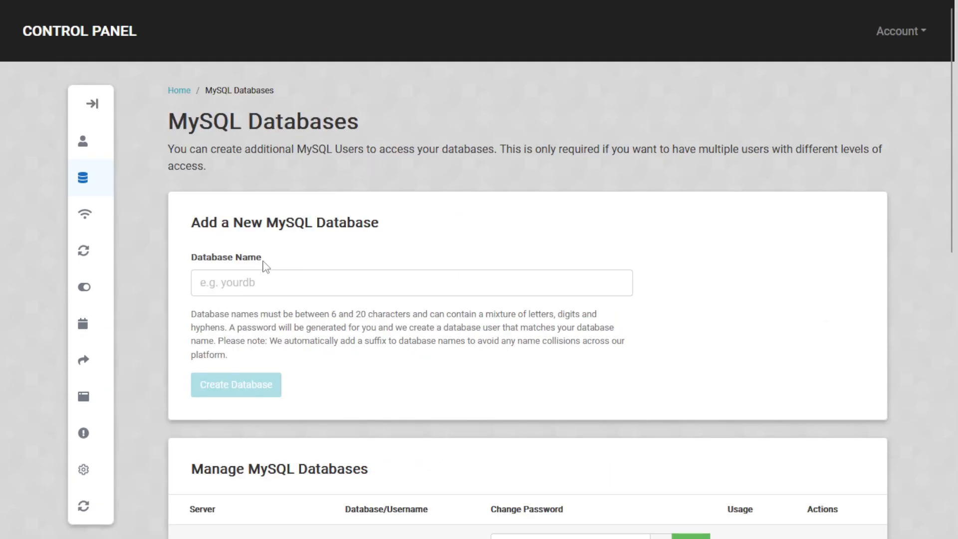
scroll(263, 267, "down", 3)
scroll(269, 246, "up", 3)
scroll(300, 289, "down", 3)
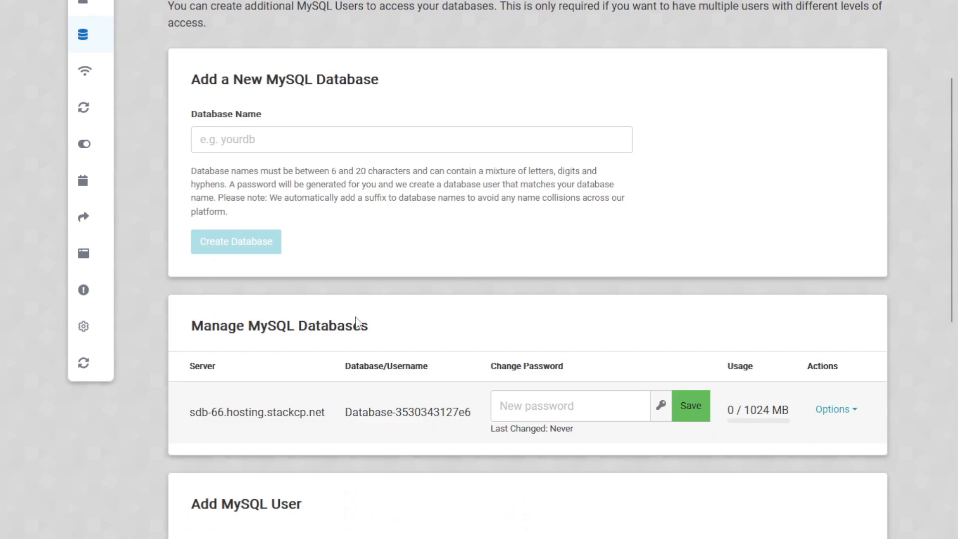
left_click(253, 139)
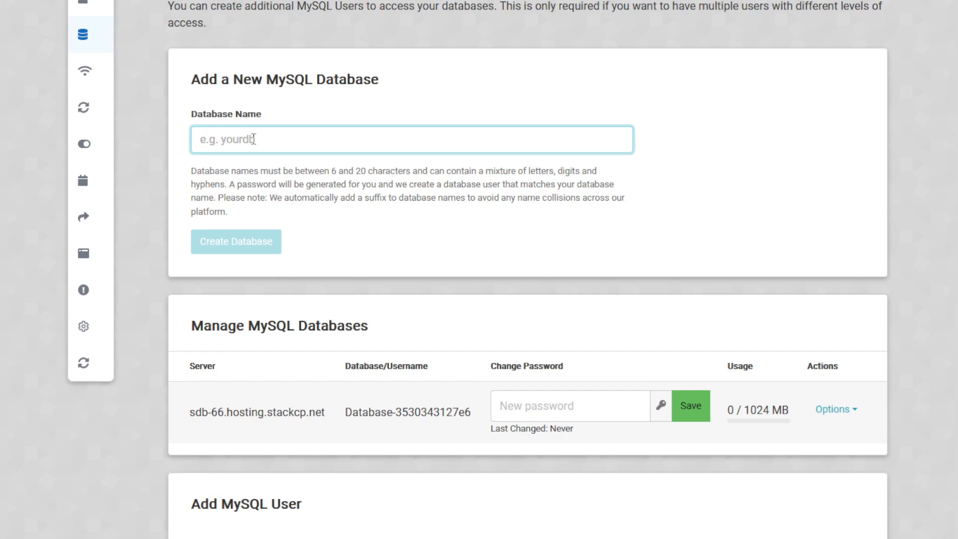
type("smart")
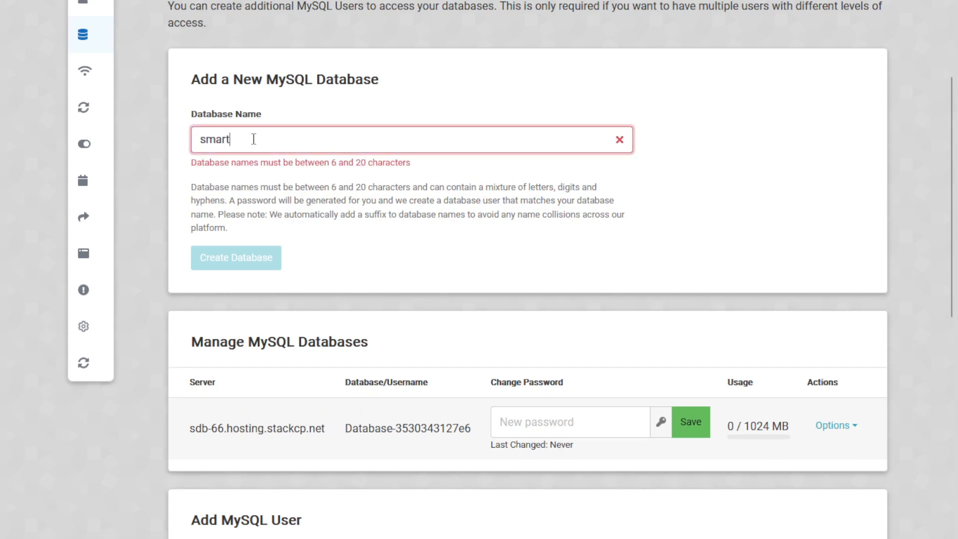
type("x")
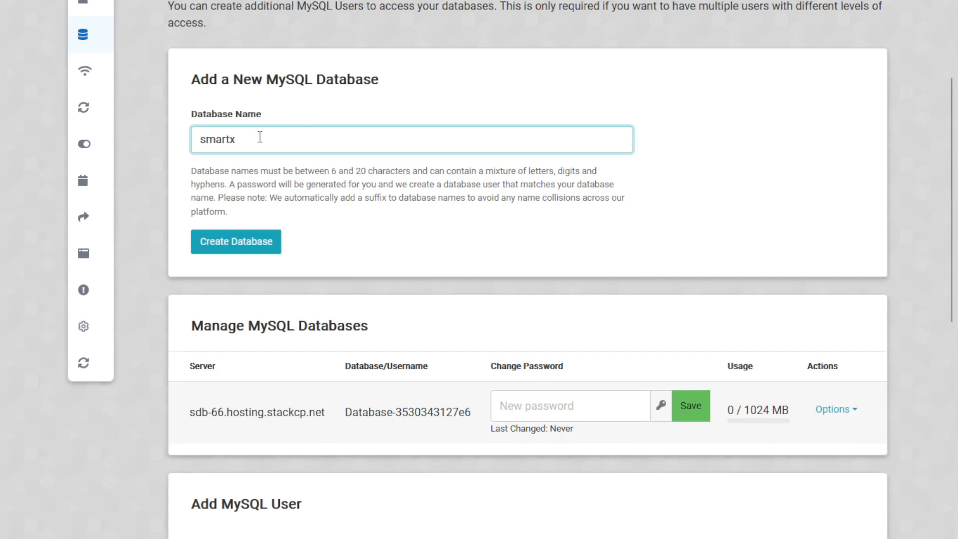
left_click(252, 242)
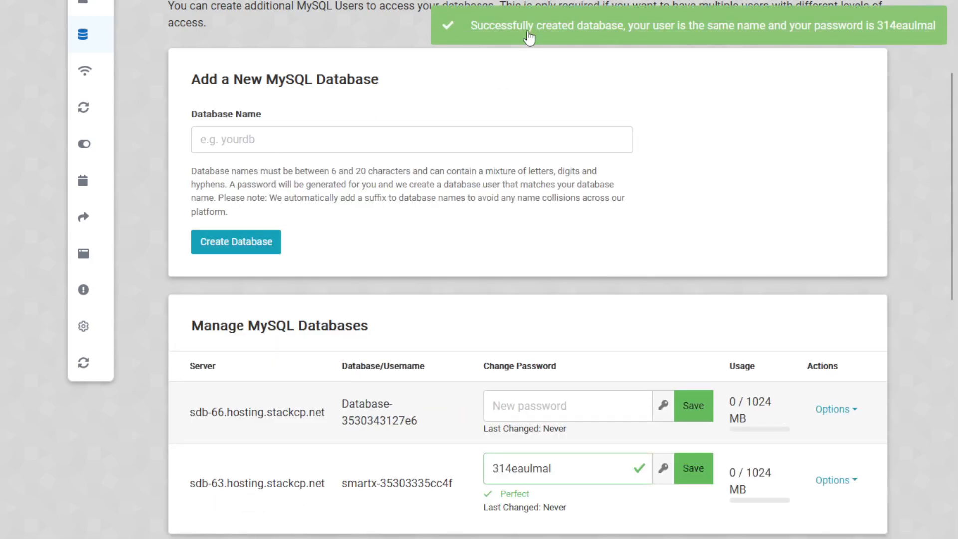
scroll(380, 188, "down", 3)
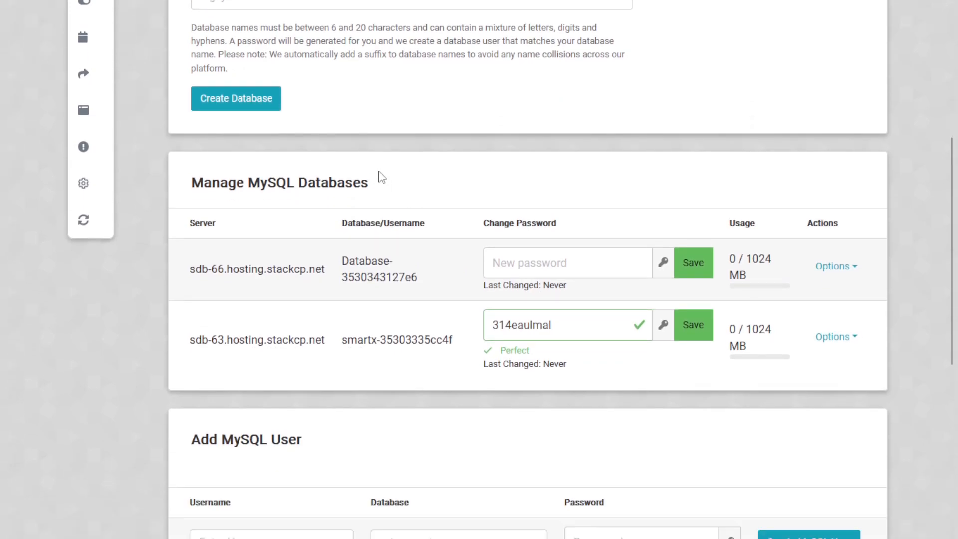
scroll(289, 241, "down", 7)
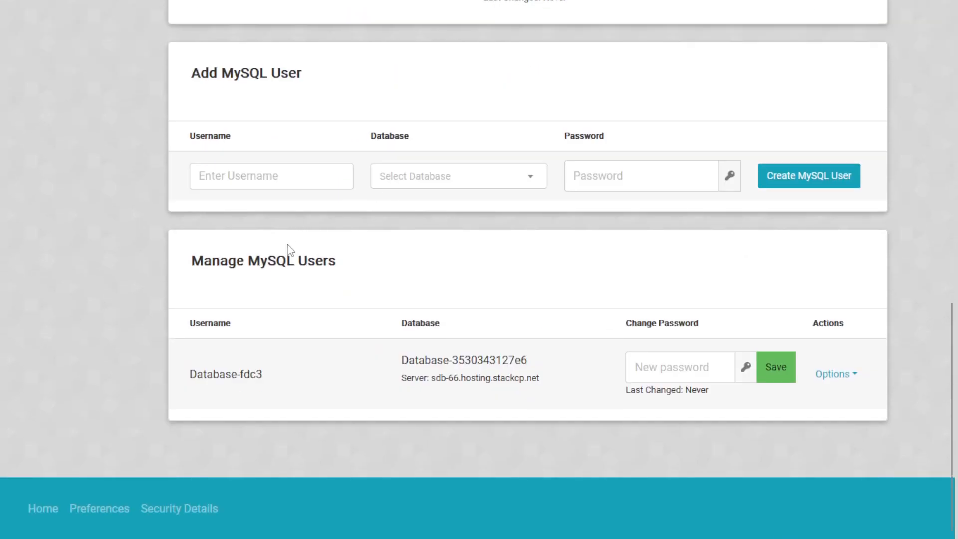
scroll(294, 300, "up", 5)
scroll(146, 380, "down", 4)
left_click_drag(203, 332, 242, 370)
scroll(284, 327, "up", 4)
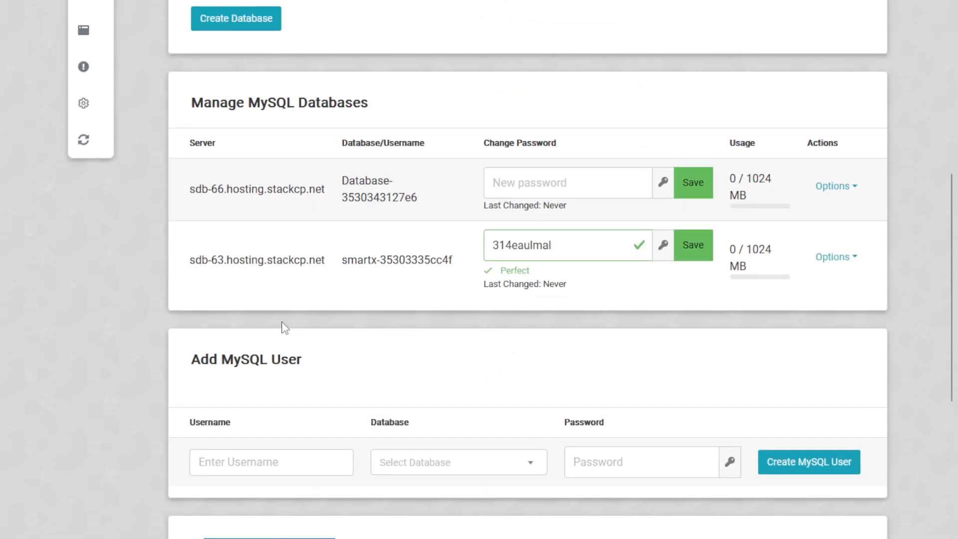
double_click(380, 259)
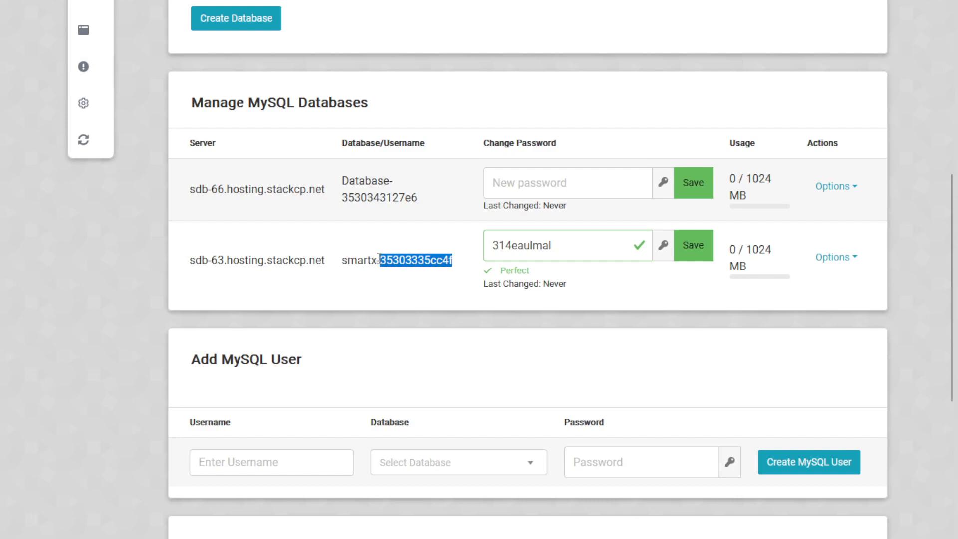
triple_click(379, 259)
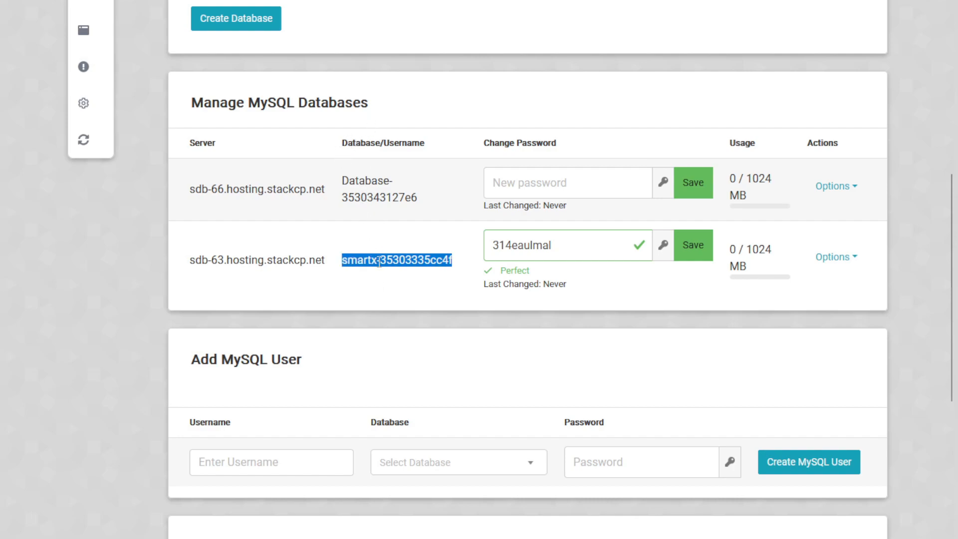
triple_click(293, 259)
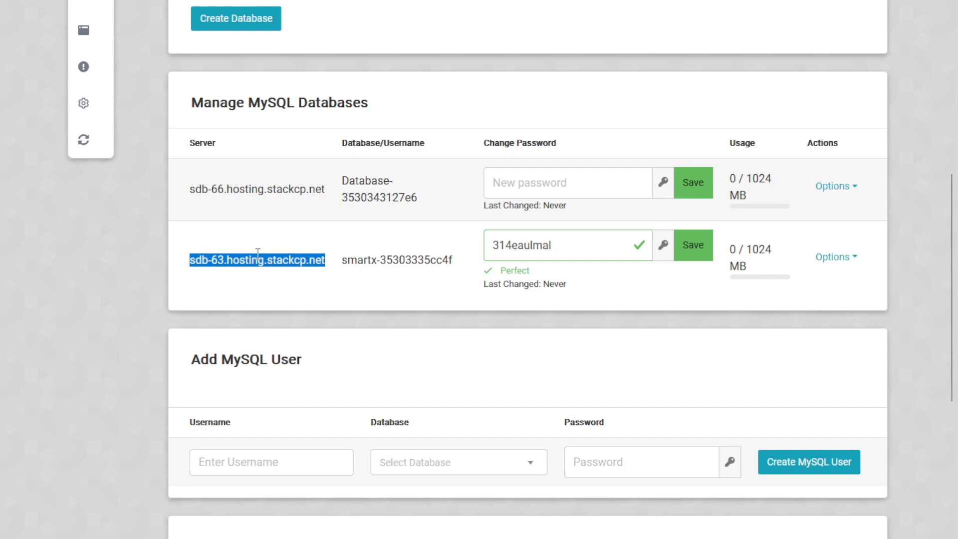
triple_click(388, 260)
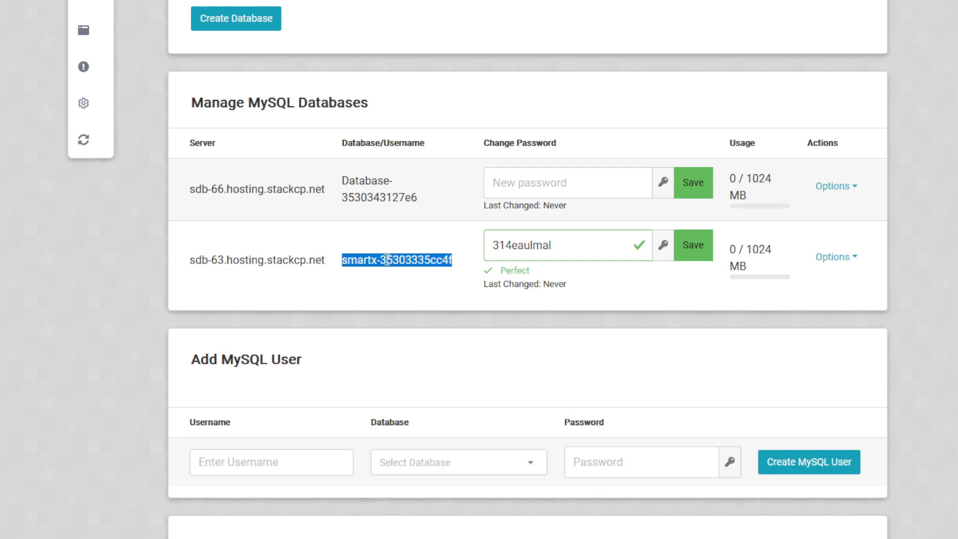
- Select the generated database password and return to the Service Overview tab
left_click(580, 243)
left_click_drag(580, 243, 465, 235)
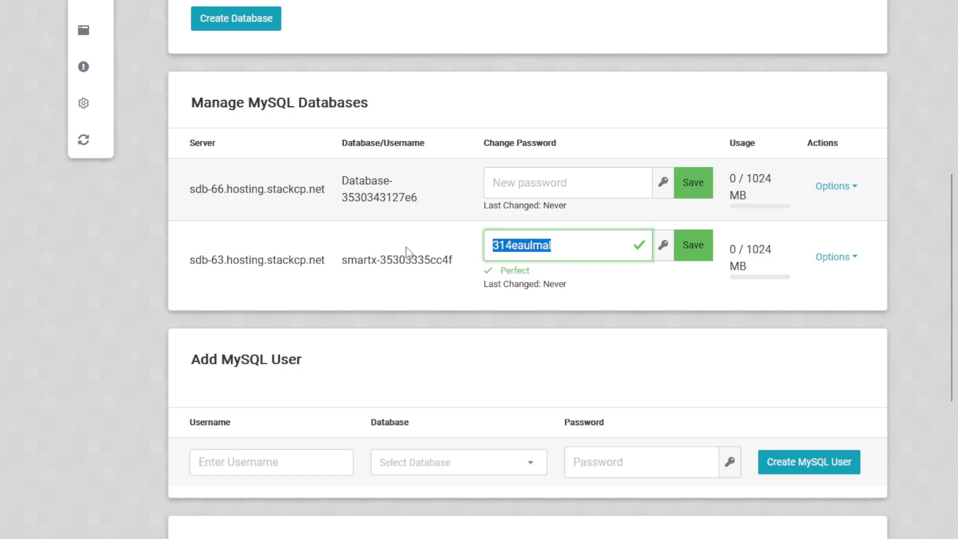
mouse_move(402, 5)
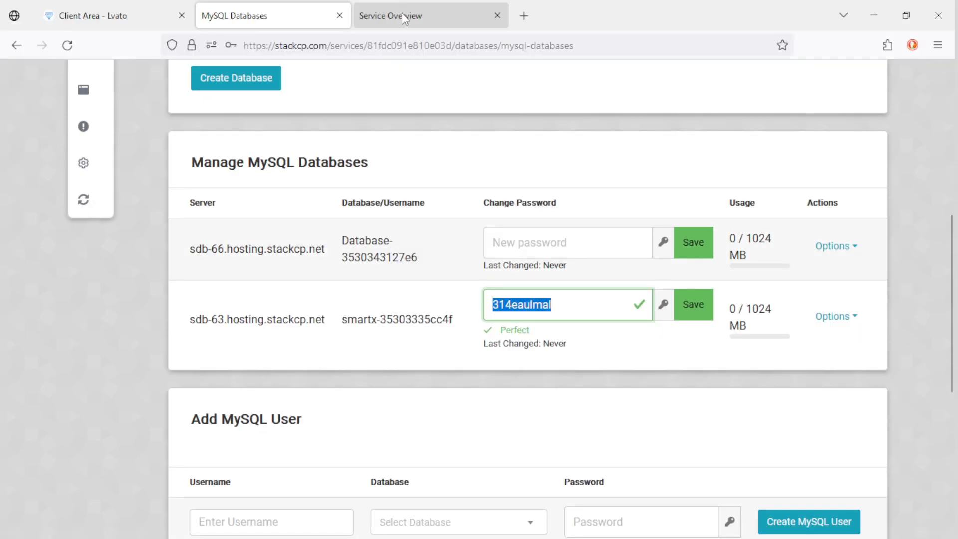
left_click(402, 14)
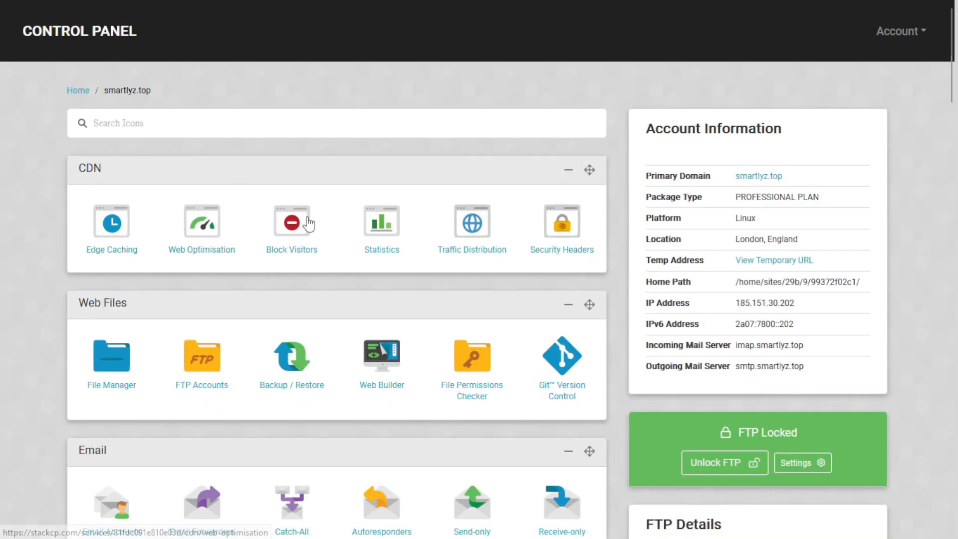
- Open the smartlyz.top File Manager from Web Files and select the public_html folder
mouse_move(396, 5)
scroll(310, 164, "down", 3)
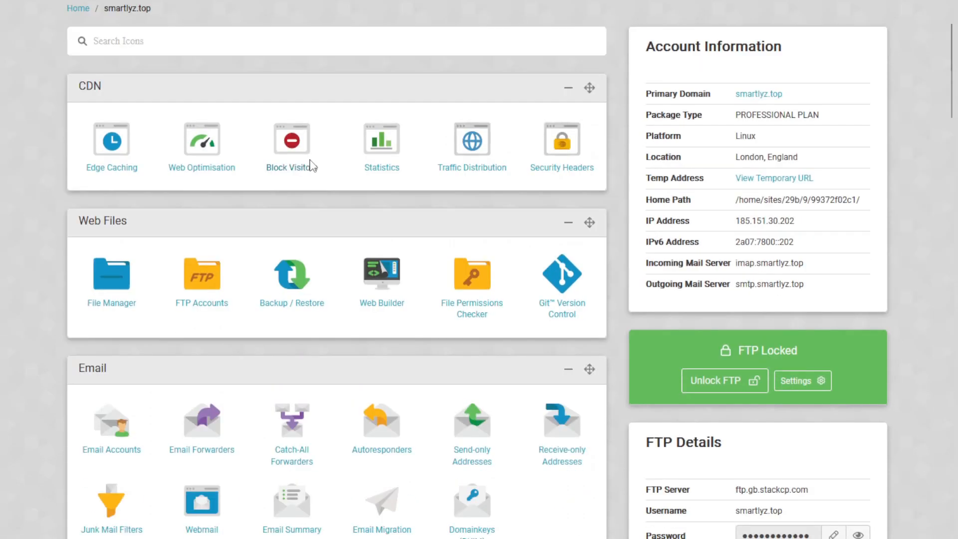
left_click(129, 225)
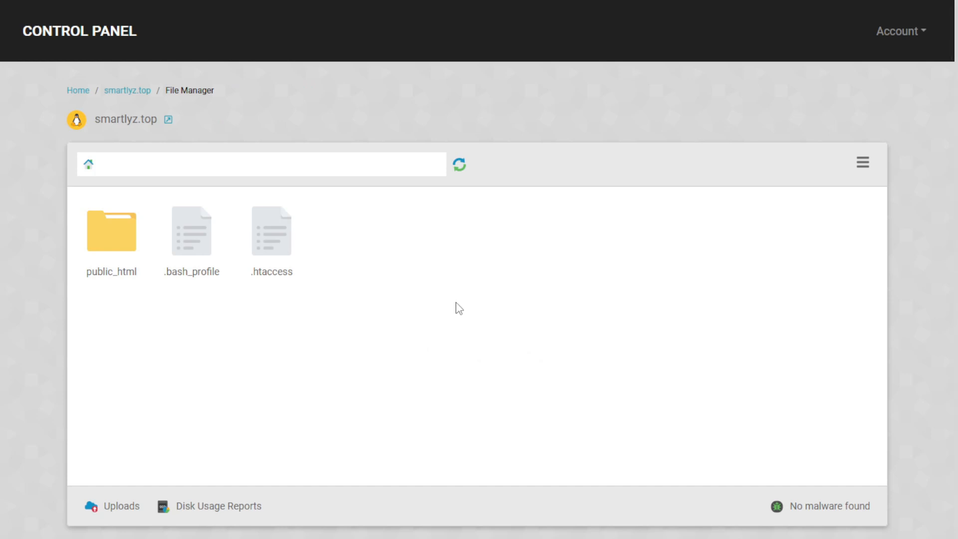
left_click_drag(66, 162, 116, 164)
left_click(142, 165)
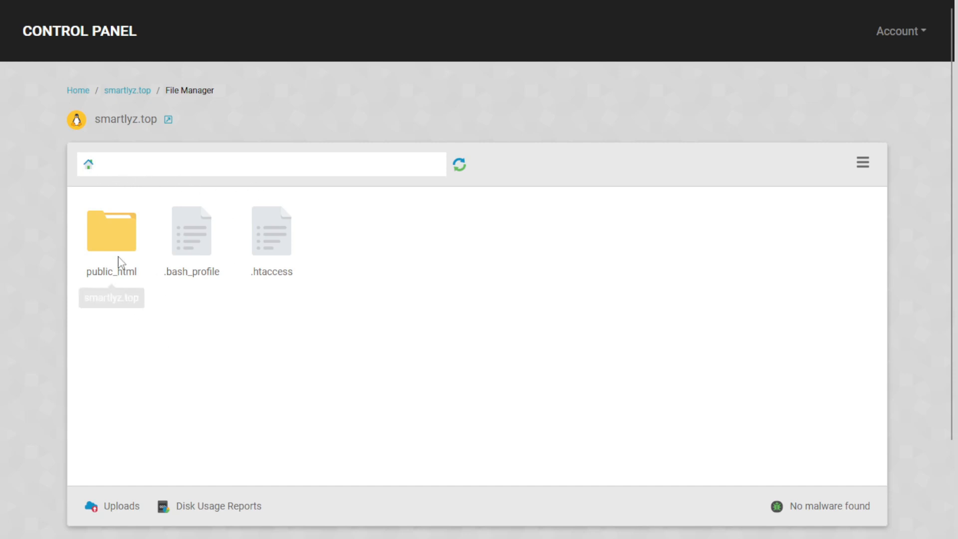
left_click(129, 272)
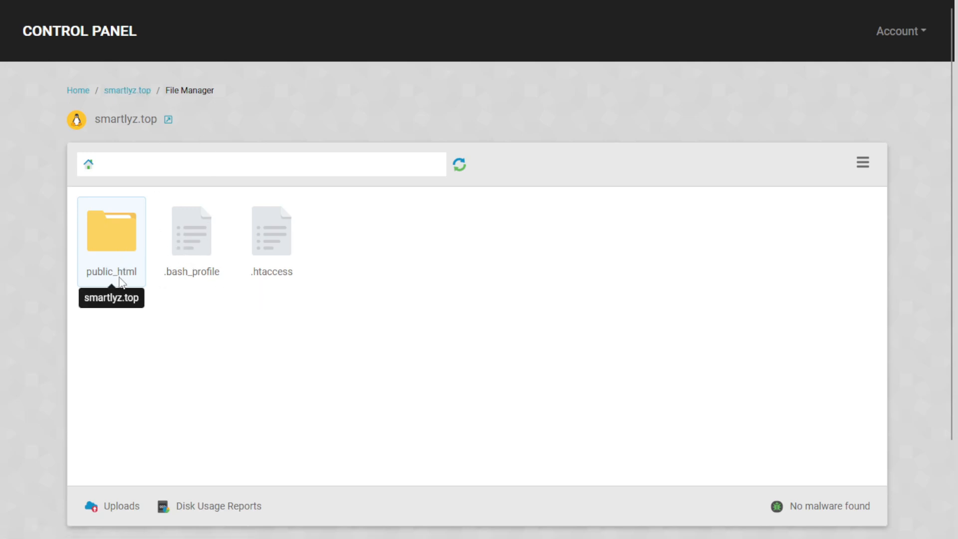
- Confirm in Manage Domains that smartlyz.top's document root is public_html, then return to File Manager
mouse_move(121, 6)
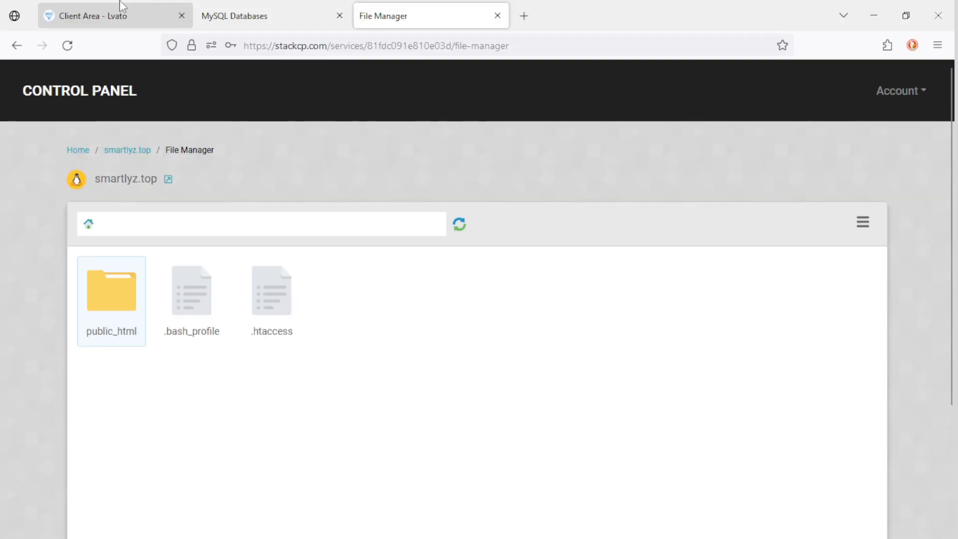
left_click(263, 7)
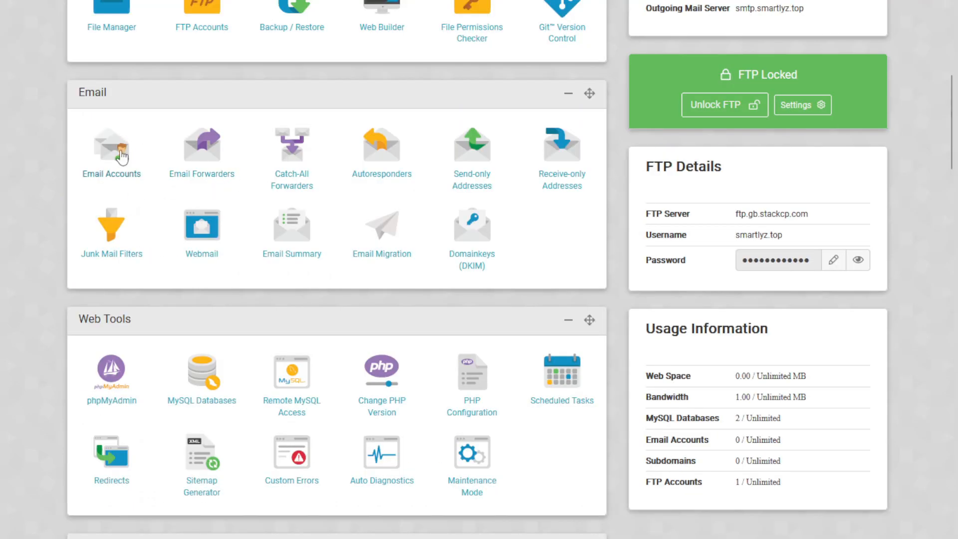
scroll(120, 149, "down", 6)
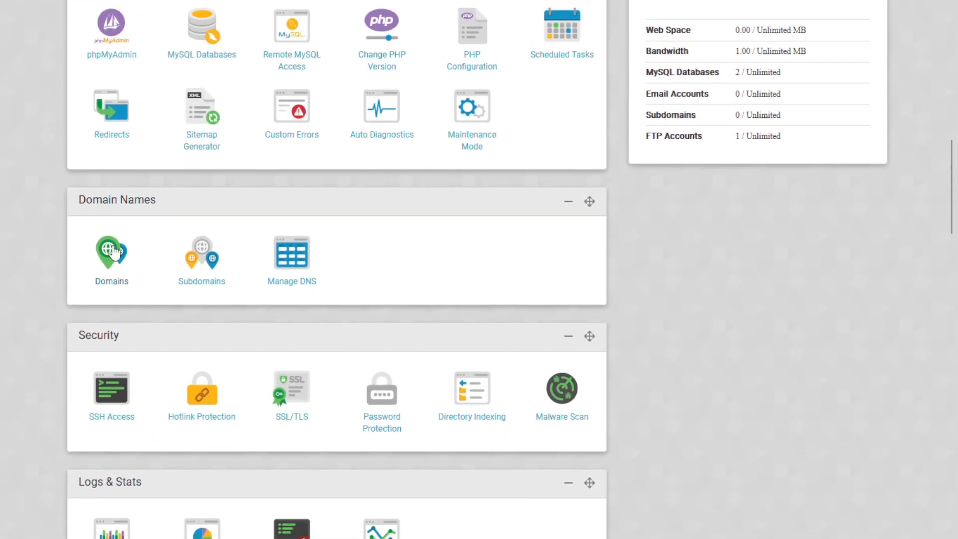
scroll(99, 225, "down", 1)
left_click(125, 197)
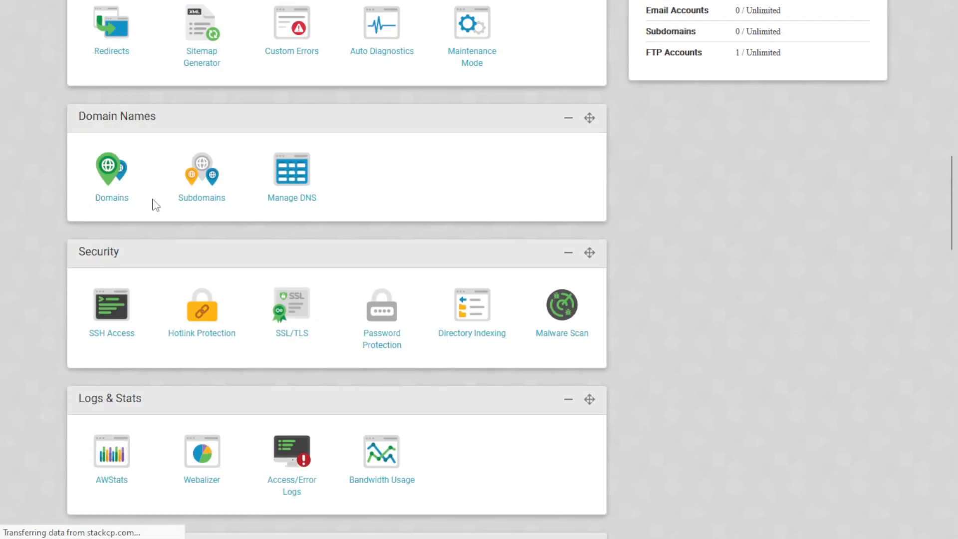
scroll(234, 304, "down", 6)
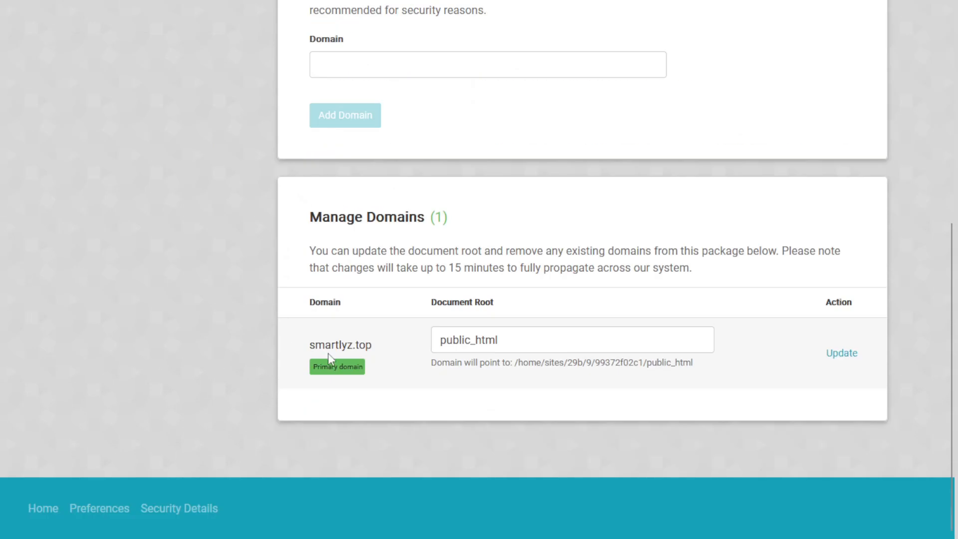
triple_click(517, 339)
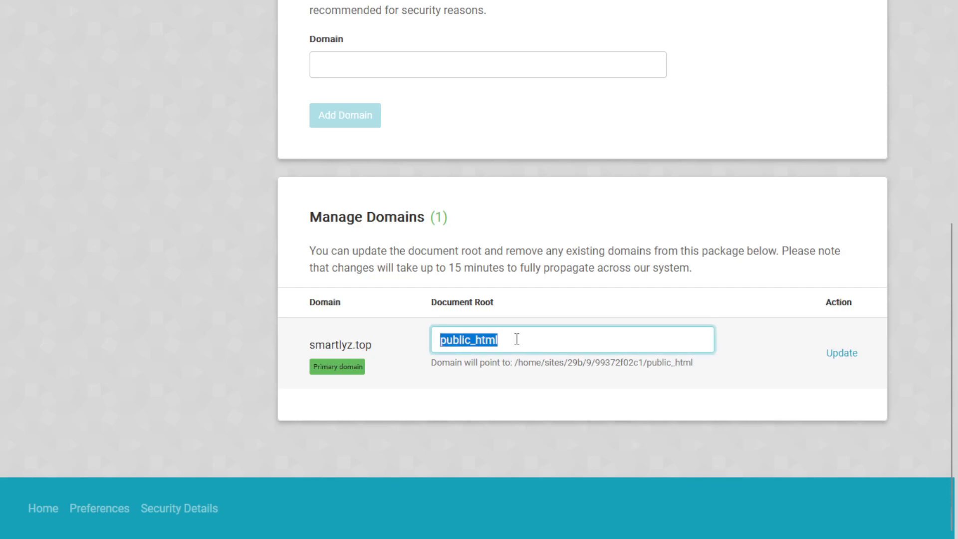
scroll(474, 271, "up", 7)
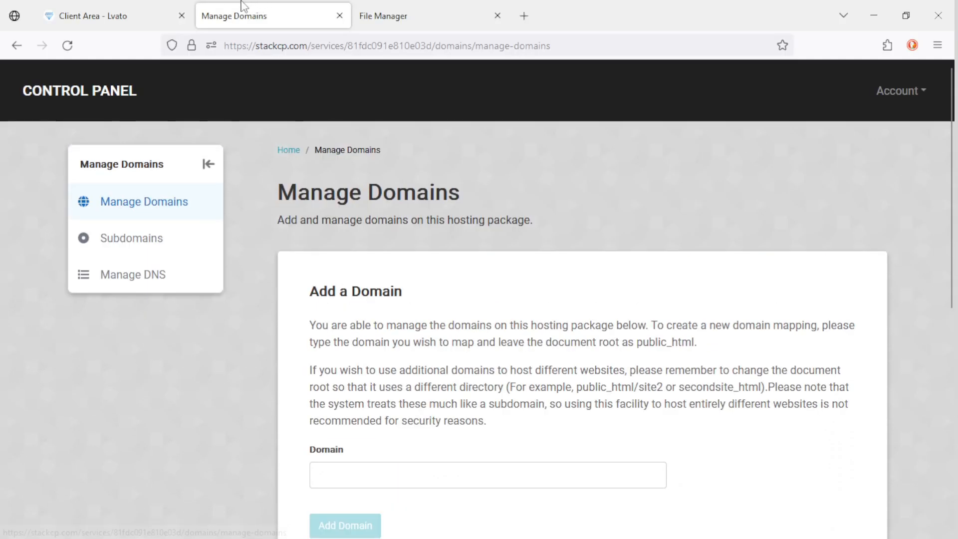
left_click(381, 8)
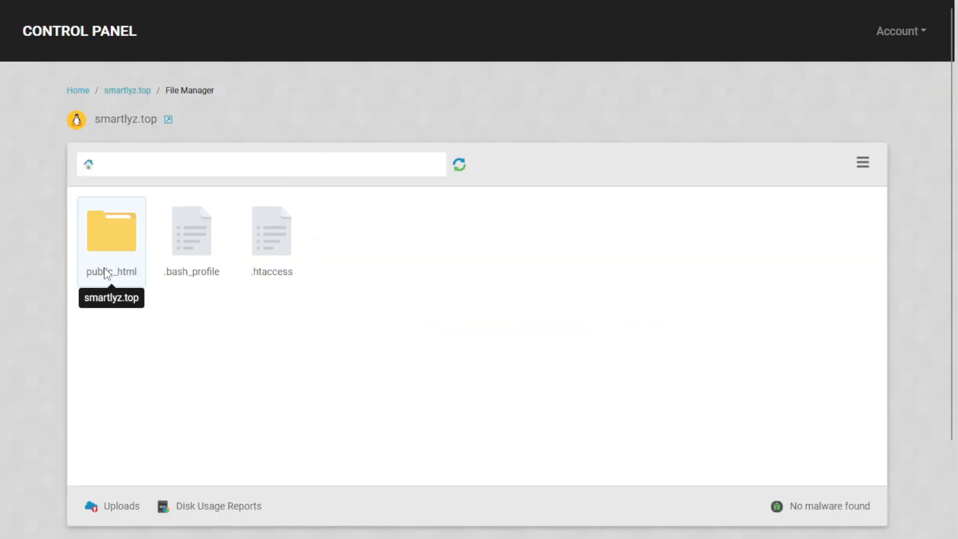
- Delete all five items in public_html: assets, core, install, .htaccess and index.php
double_click(120, 251)
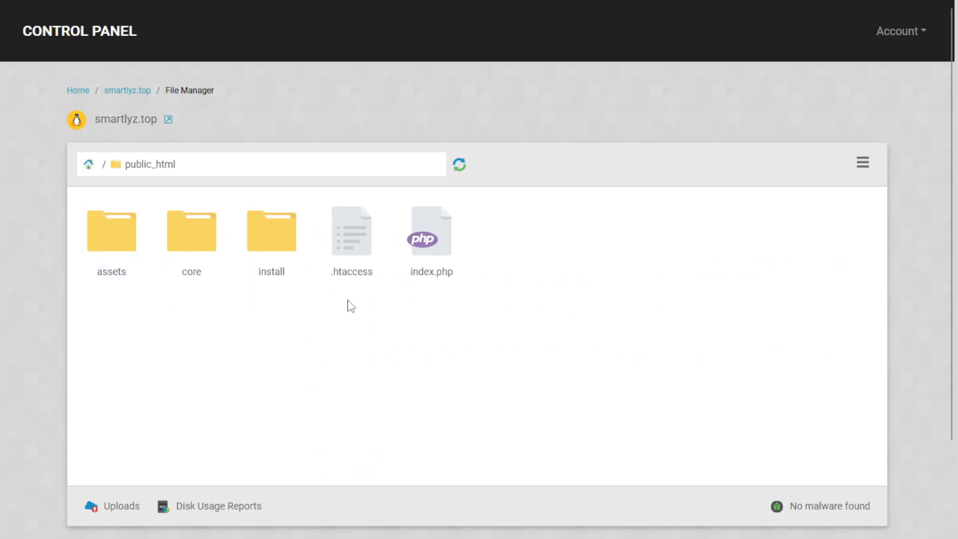
left_click_drag(506, 290, 107, 239)
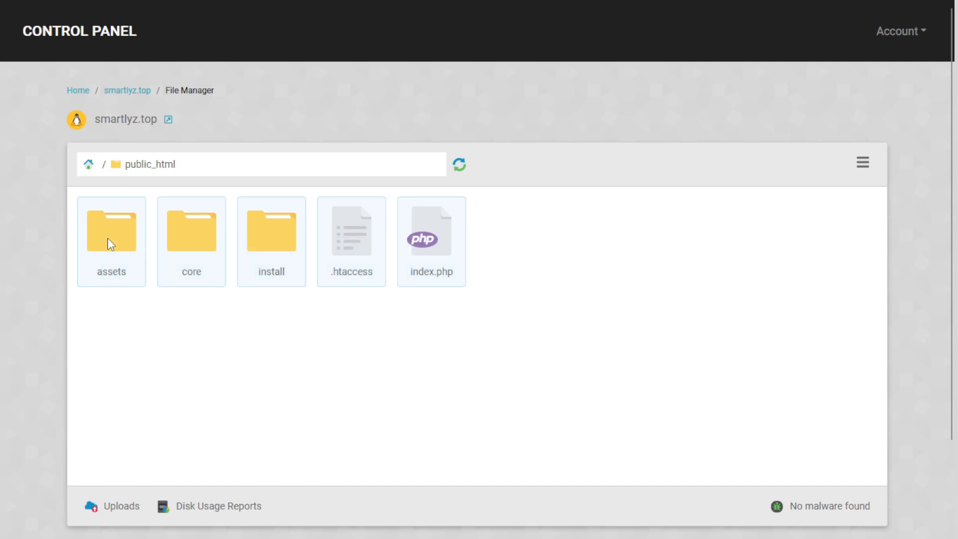
right_click(108, 239)
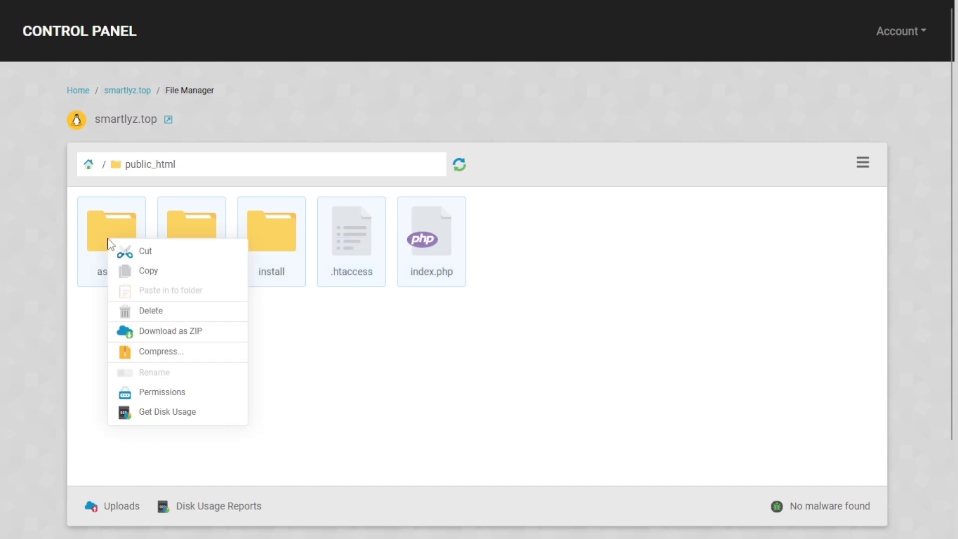
left_click(157, 313)
left_click(663, 131)
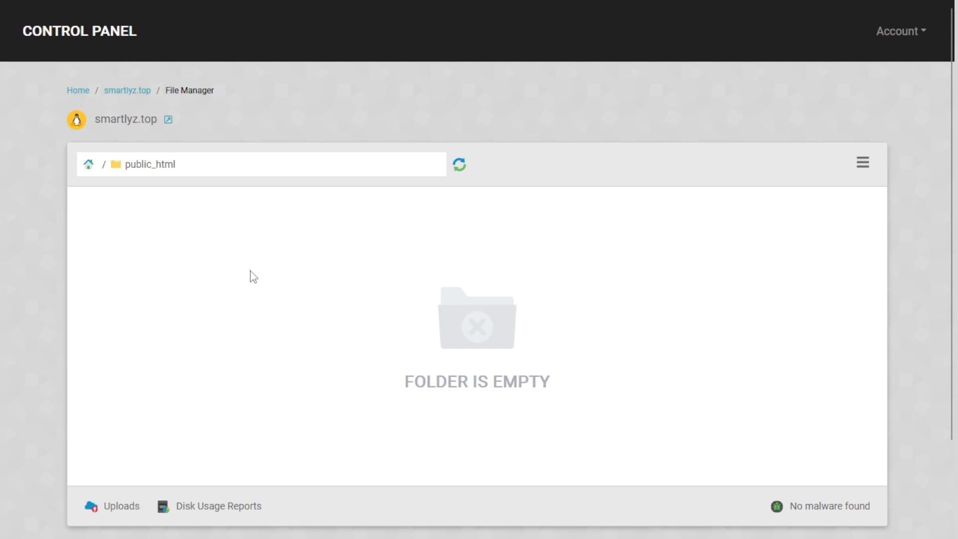
left_click(862, 164)
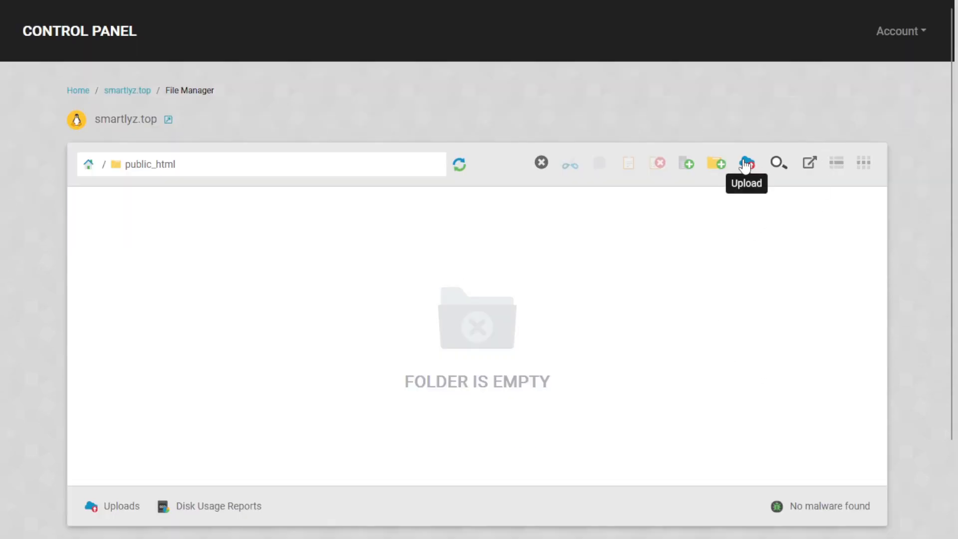
- Upload New_Power_Mining_Script.zip (34.74 MB) into the empty public_html folder
left_click(746, 165)
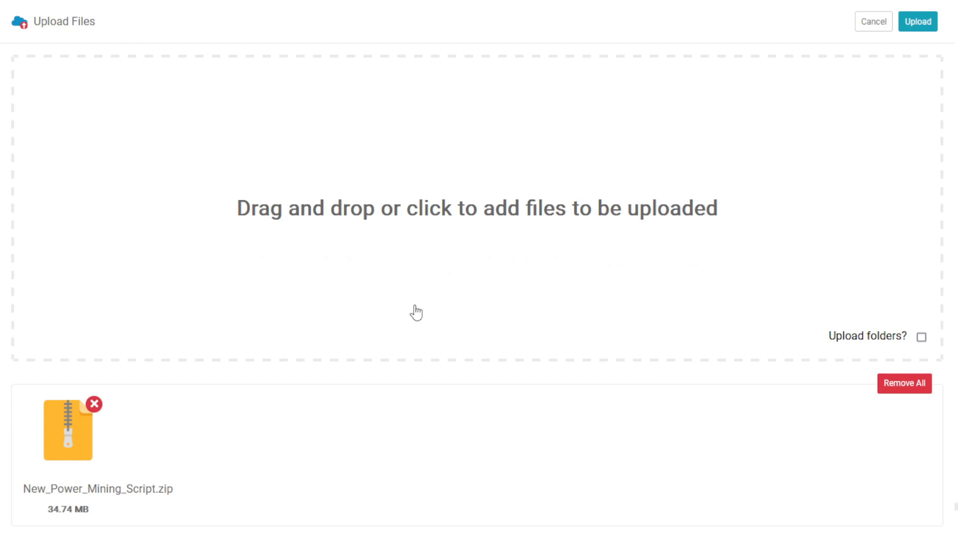
left_click(908, 23)
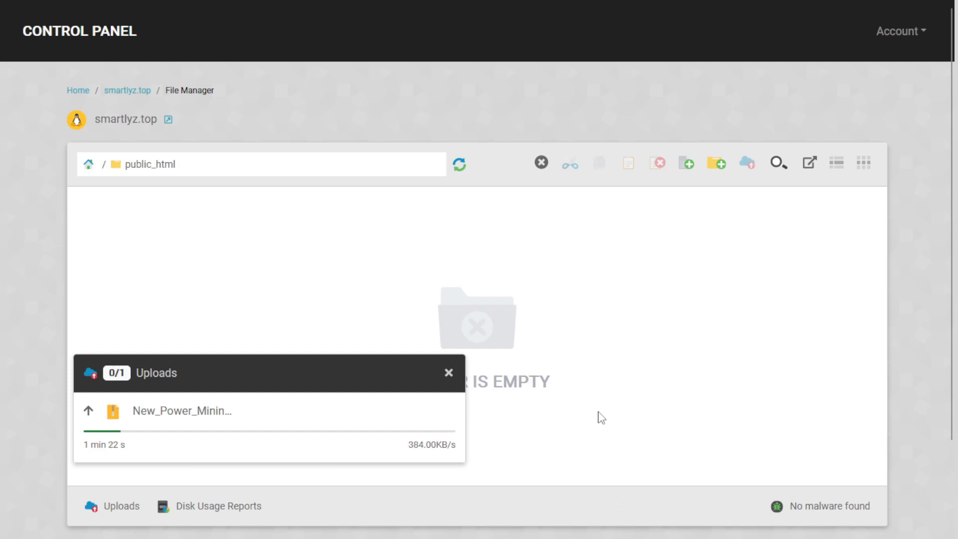
key("super")
- Keep the Notepad notes open unsaved and start a config.php entry below the PHP versions line
left_click(570, 523)
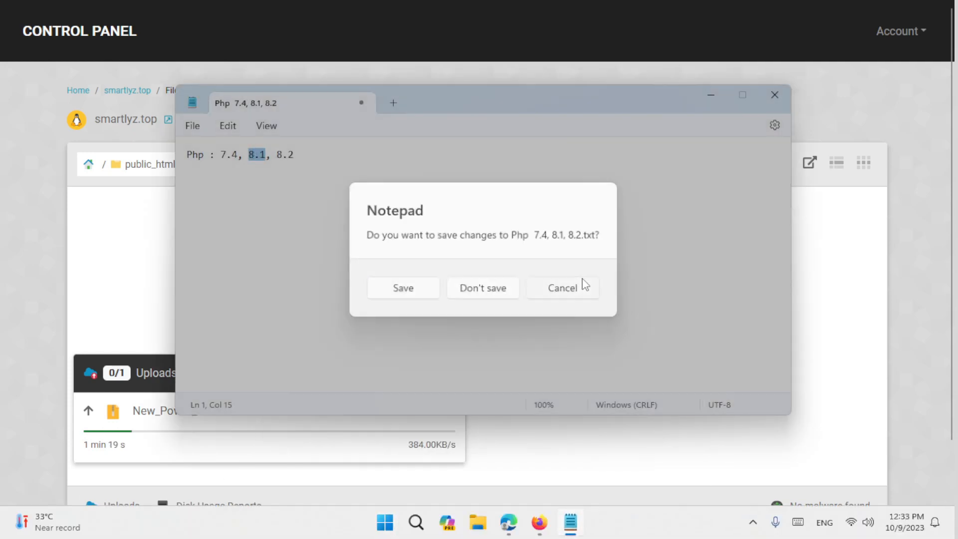
left_click(580, 286)
left_click(389, 153)
key("Return")
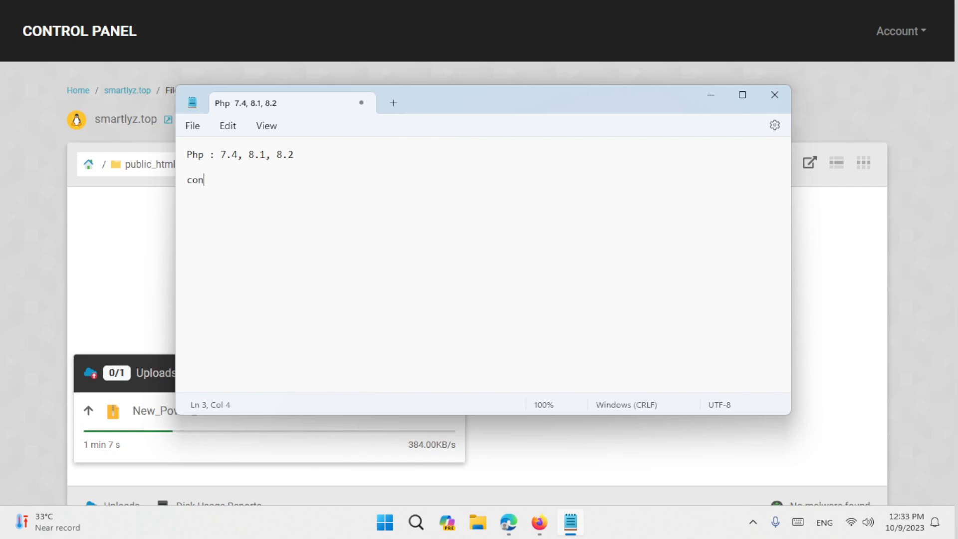
type("ing.php")
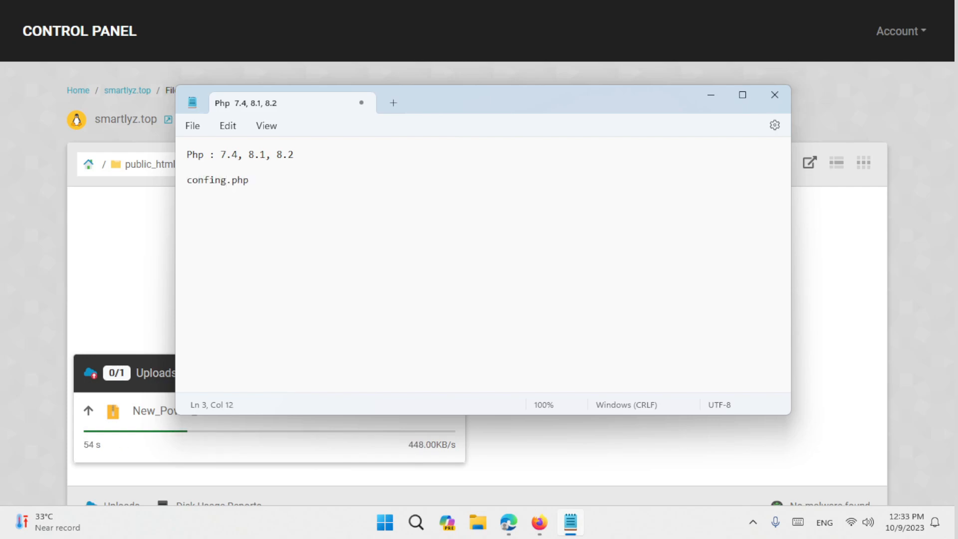
key("Left")
key("Right")
key("Delete")
key("Left")
key("Down")
- Complete the entry so it reads includes/config.php
type("include/")
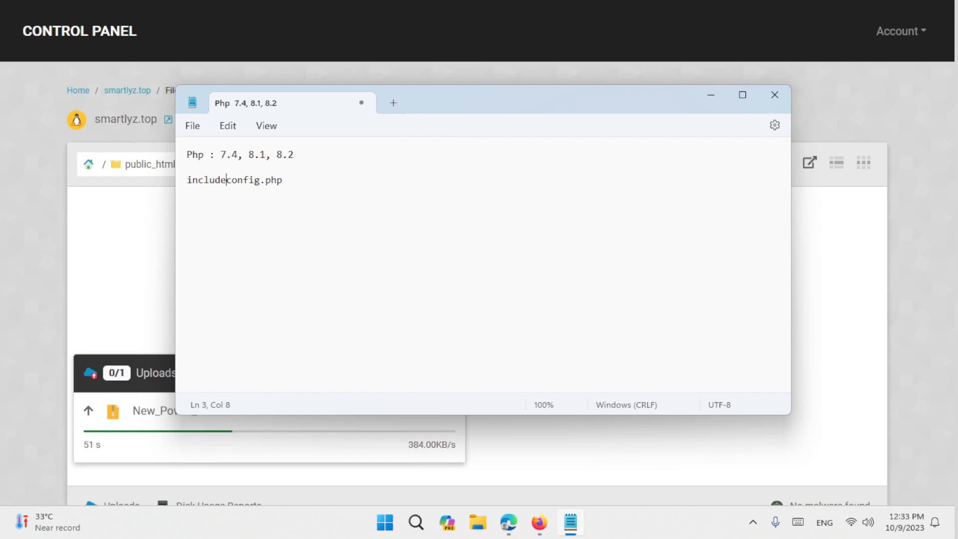
left_click(222, 182)
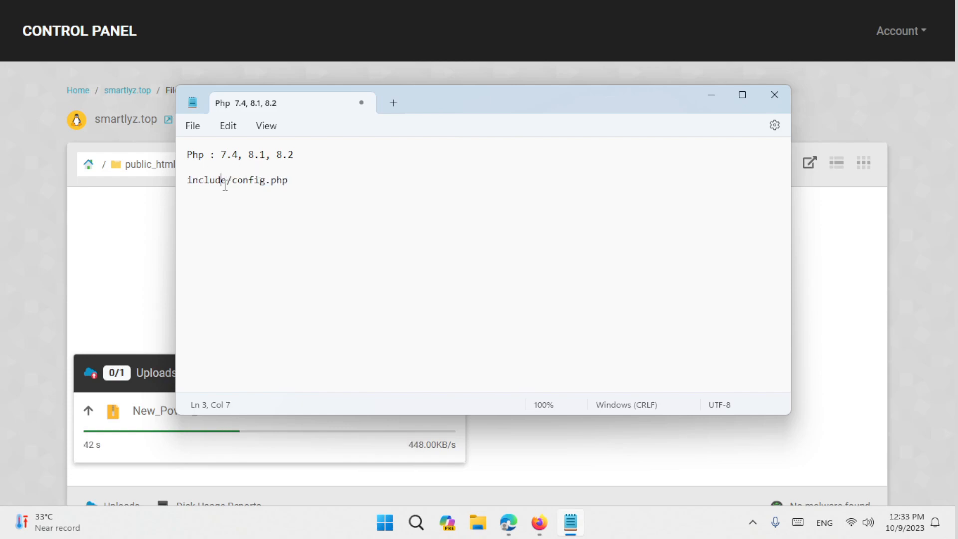
left_click(228, 182)
type("s")
left_click_drag(294, 181, 187, 180)
key("ctrl+c")
left_click(219, 206)
left_click(323, 188)
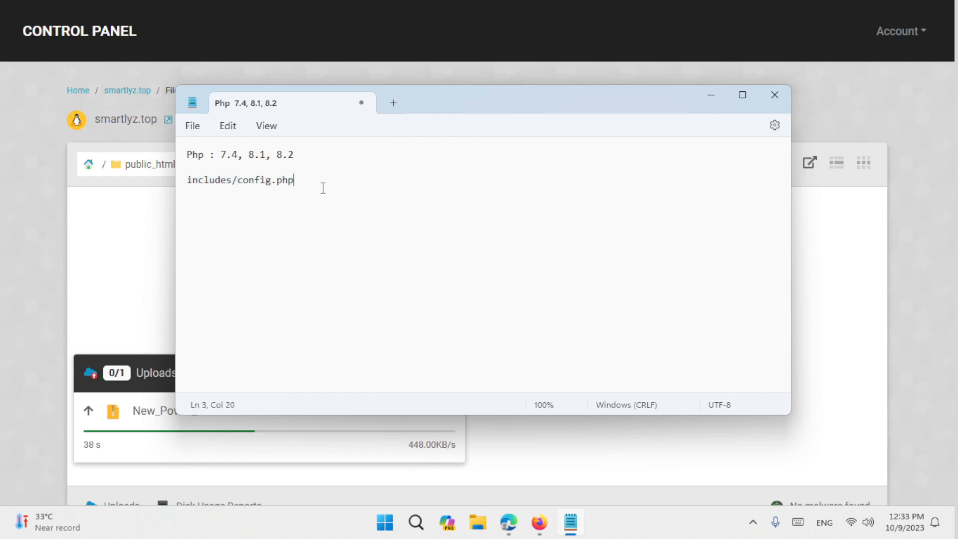
- Add config/config.php as the next path line
key("Return")
key("ctrl+v")
double_click(255, 194)
key("ctrl+c")
double_click(199, 193)
key("ctrl+v")
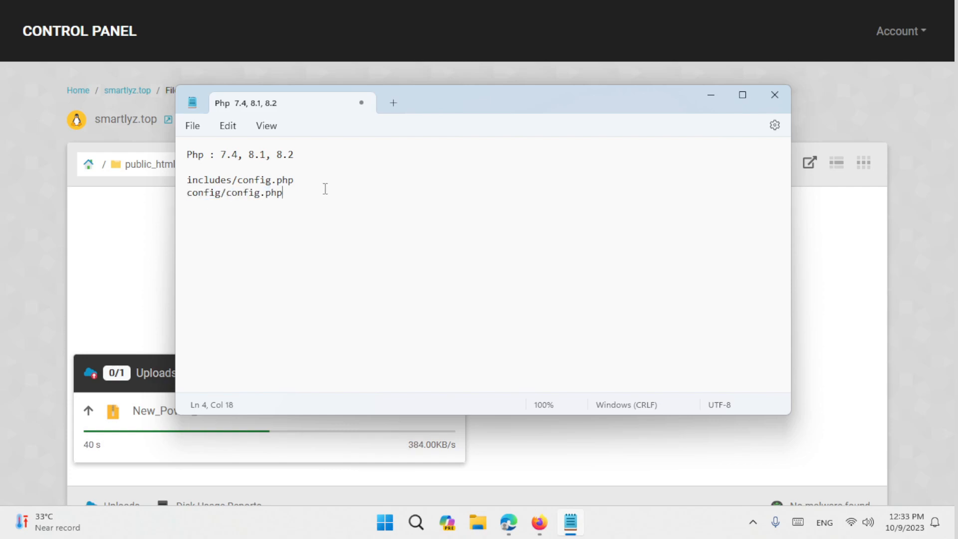
left_click_drag(338, 231, 187, 189)
key("ctrl+c")
left_click(212, 207)
key("Return")
key("ctrl+v")
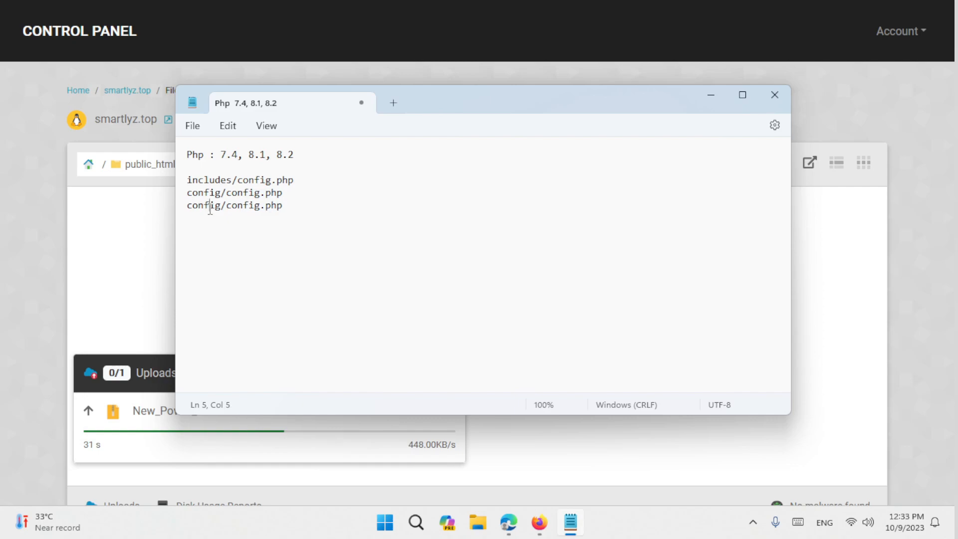
- Turn the copied line into public/config.php
double_click(218, 208)
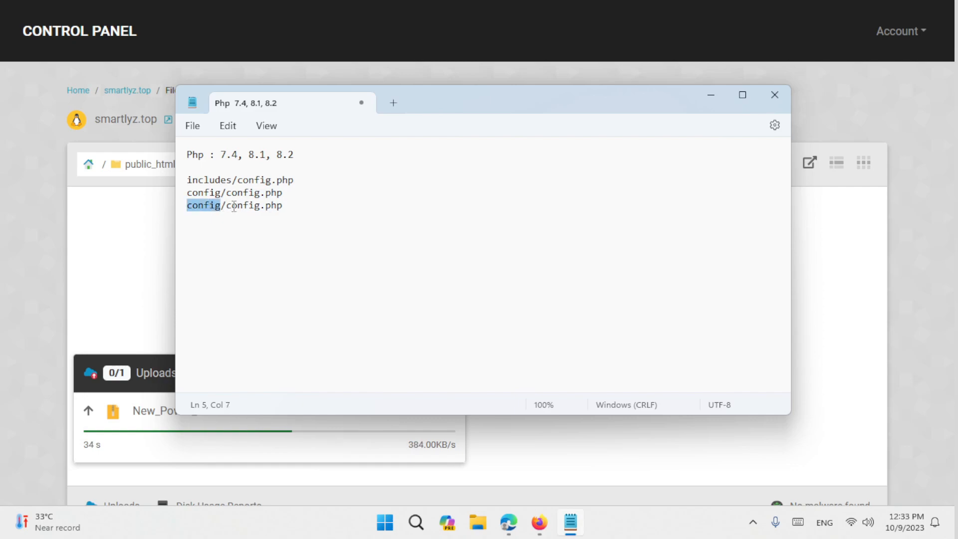
left_click(221, 214)
double_click(217, 212)
type("public")
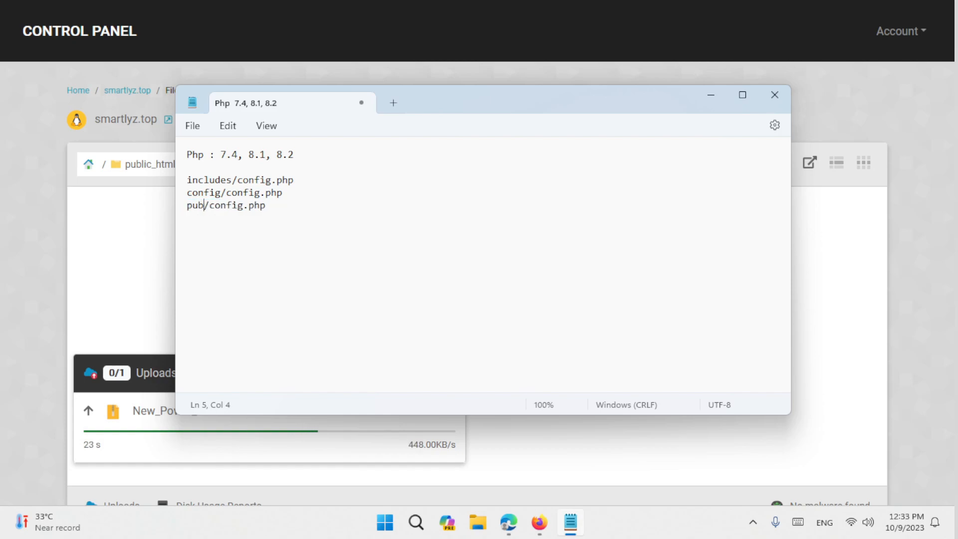
left_click_drag(227, 209, 323, 211)
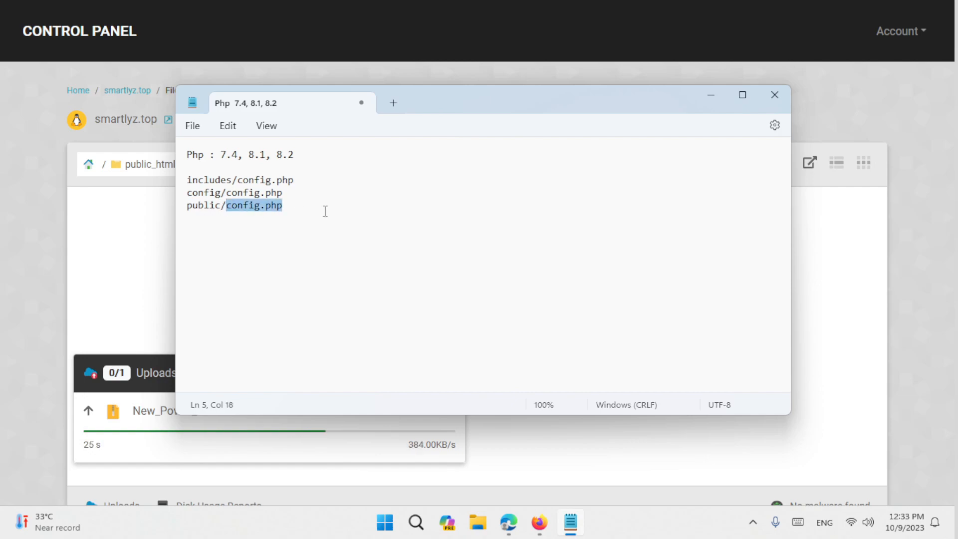
left_click(322, 211)
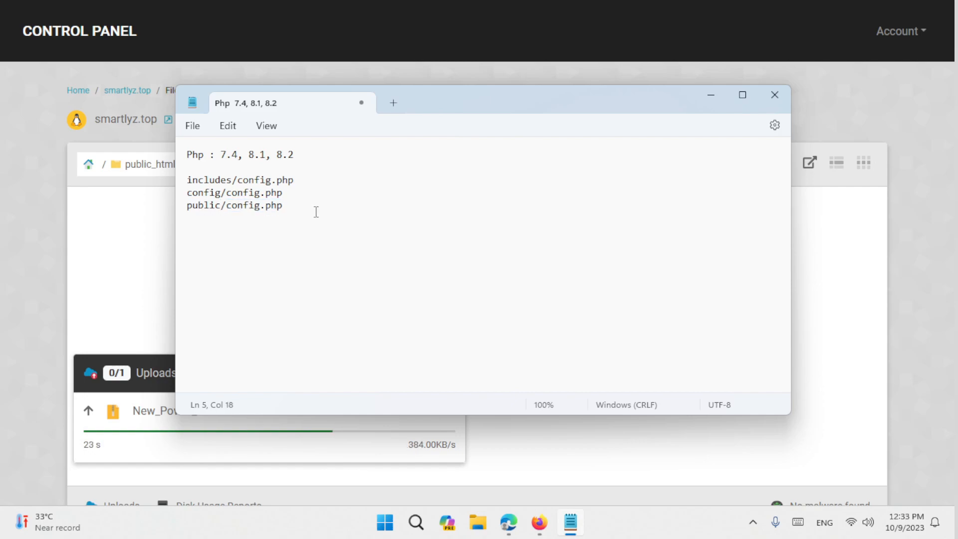
- Add .env as the last path, then return to the StackCP upload in the browser
key("Return")
type(".")
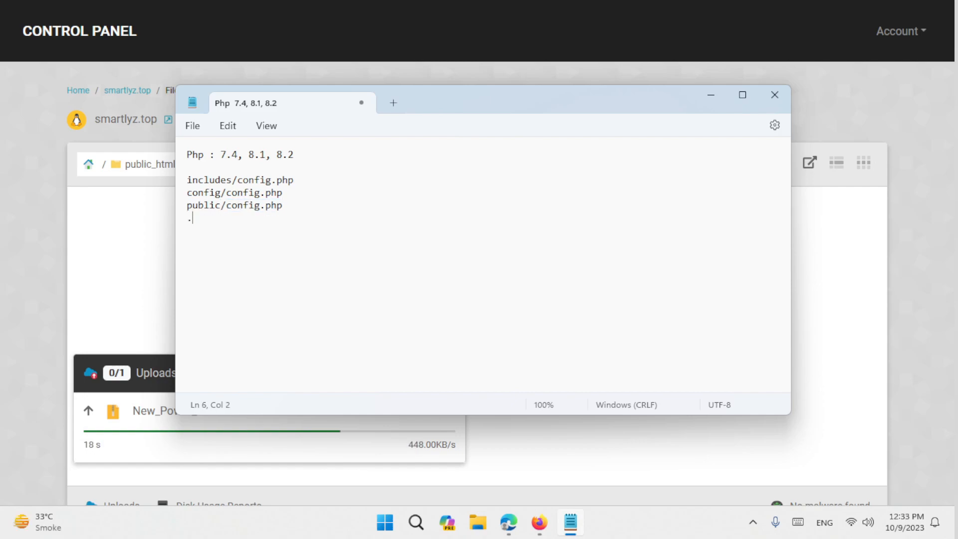
type("env")
key("Return")
left_click_drag(231, 222, 184, 222)
left_click(842, 103)
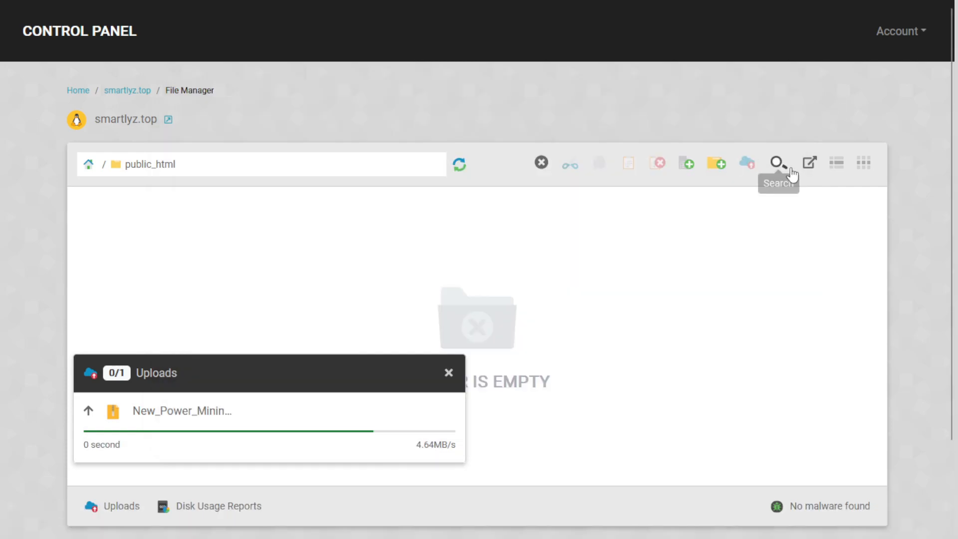
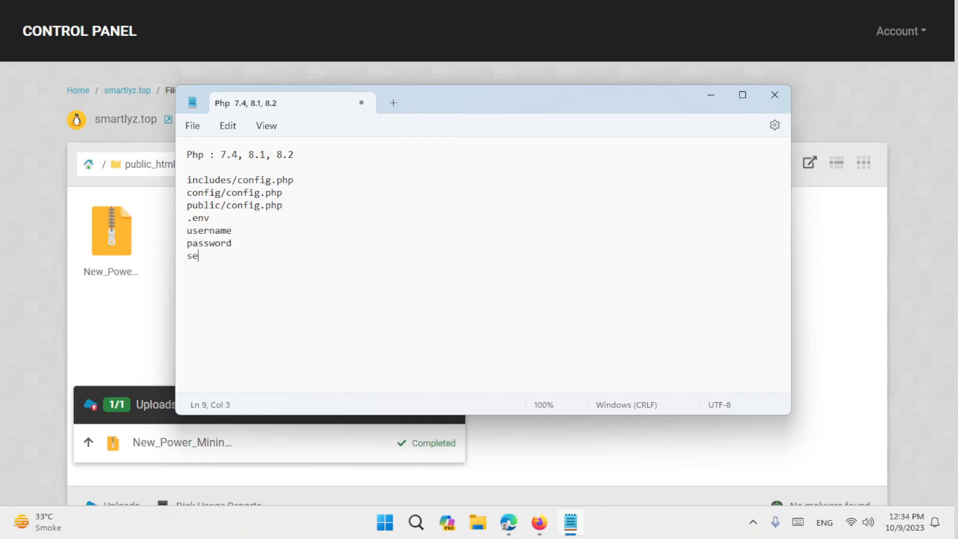
- Add 'server' and 'database name' lines to the notes, leave a blank line after .env, and minimise Notepad
key("Return")
type("database name")
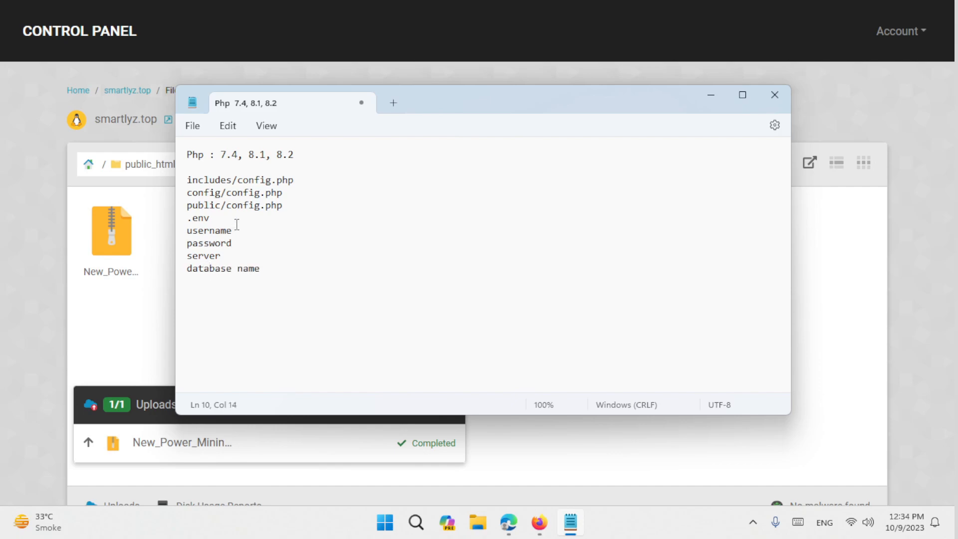
left_click(237, 223)
key("Return")
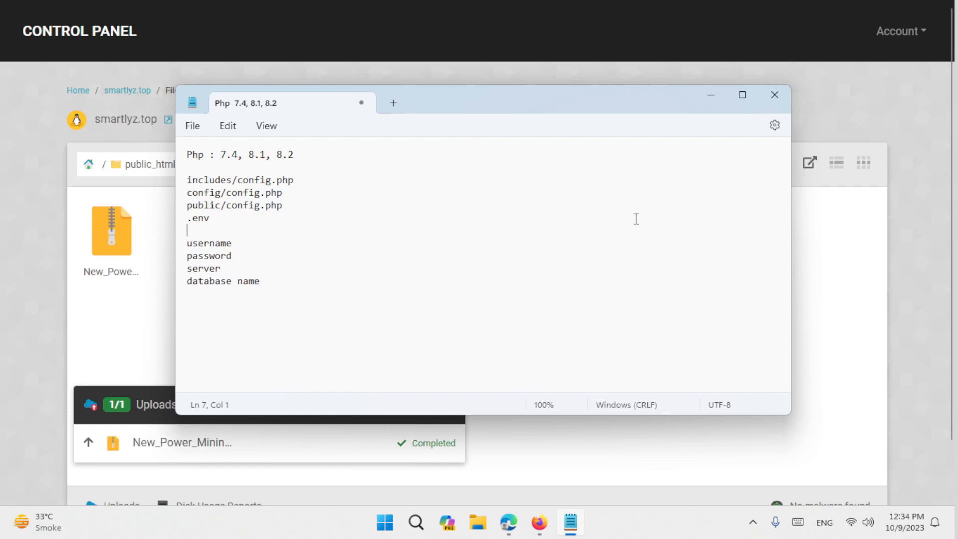
left_click(711, 96)
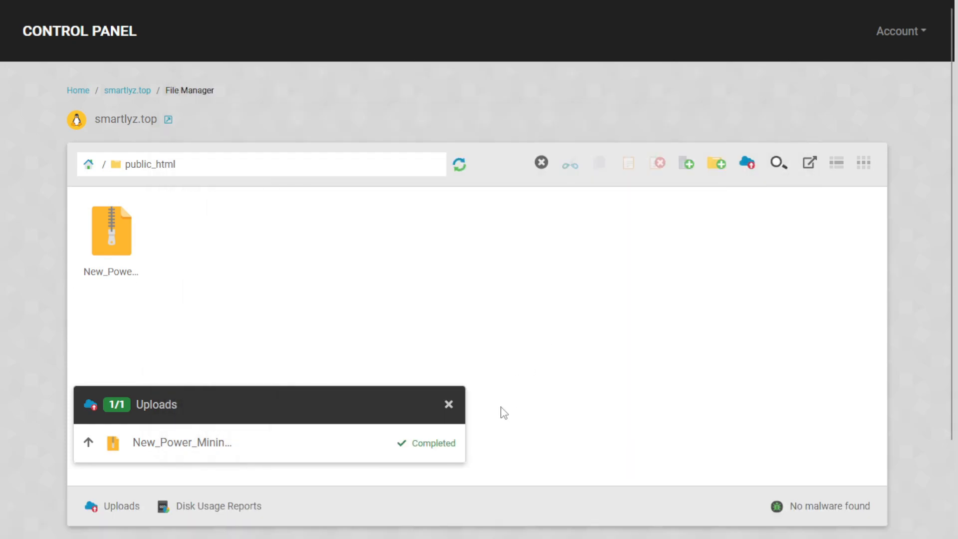
- Extract New_Power_Mining_Script.zip into public_html
left_click(448, 412)
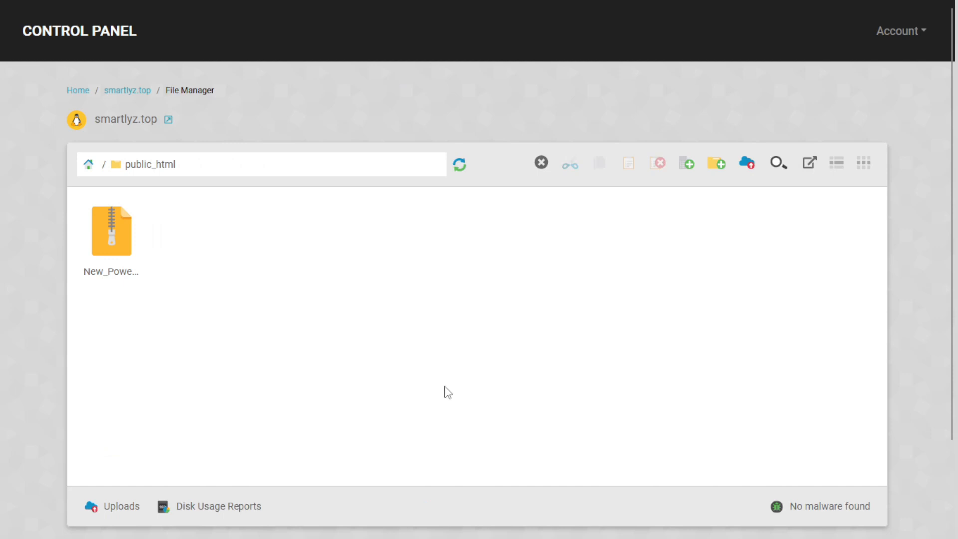
right_click(108, 257)
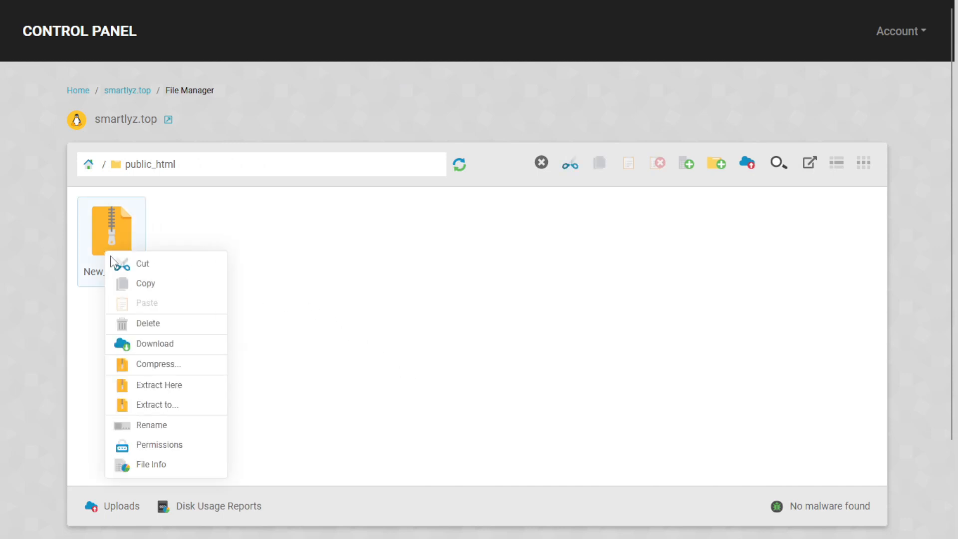
left_click(183, 390)
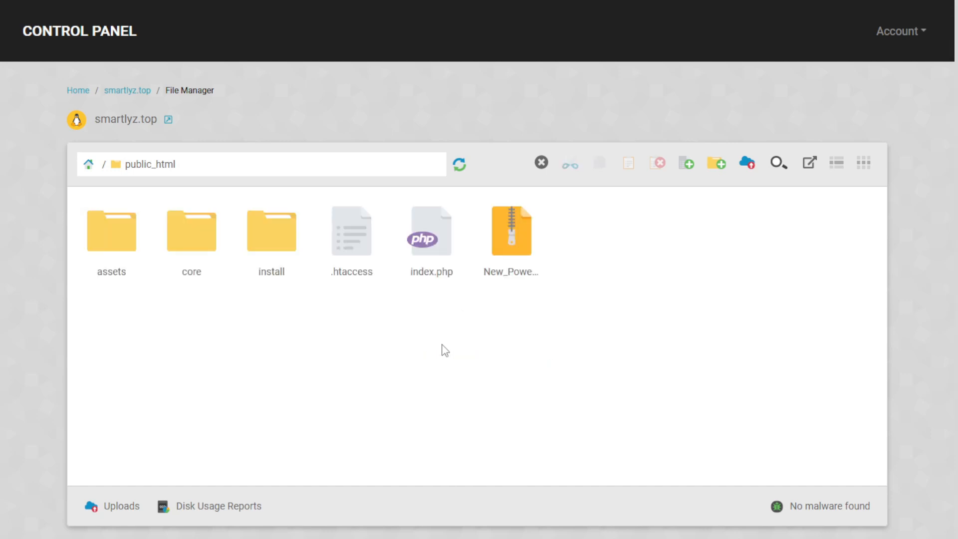
- Permanently delete the zip file and select the site name smartlyz.top
right_click(520, 256)
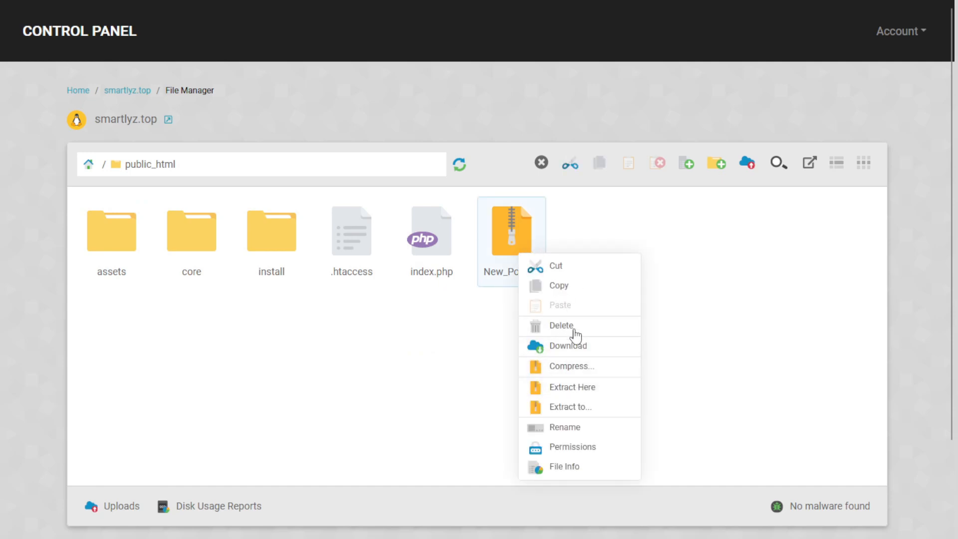
left_click(576, 330)
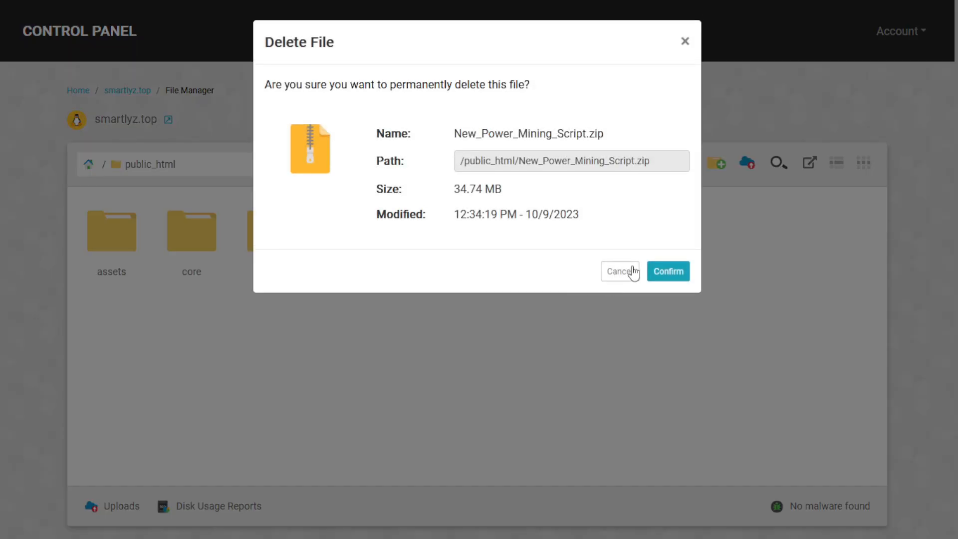
left_click(658, 269)
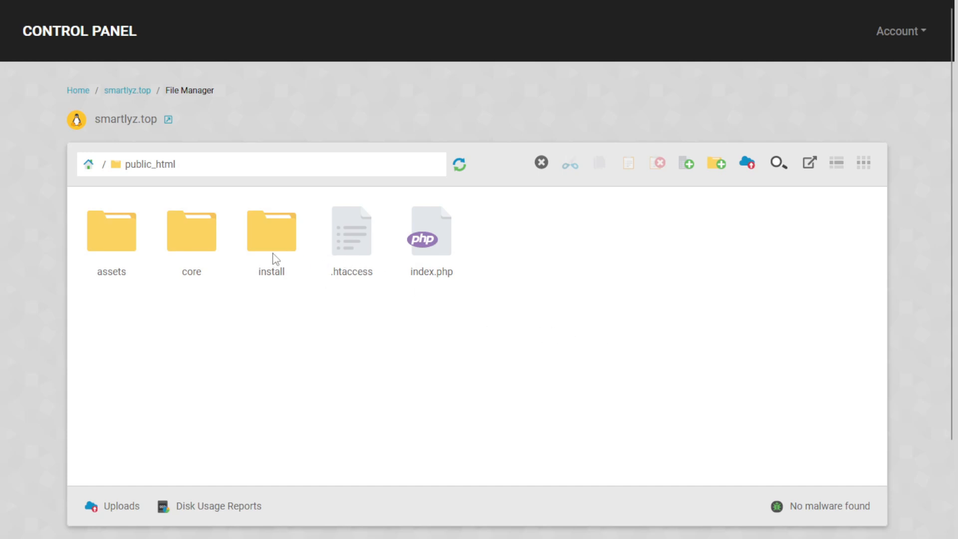
left_click_drag(197, 165, 146, 169)
left_click_drag(89, 124, 155, 123)
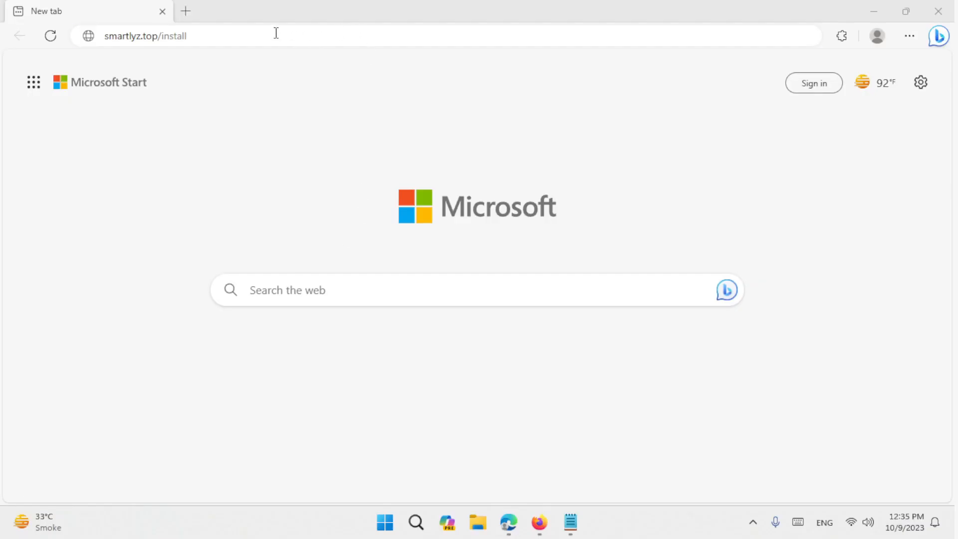
- Load smartlyz.top/install, accept the terms, and review the requirements list before leaving full screen
left_click(276, 33)
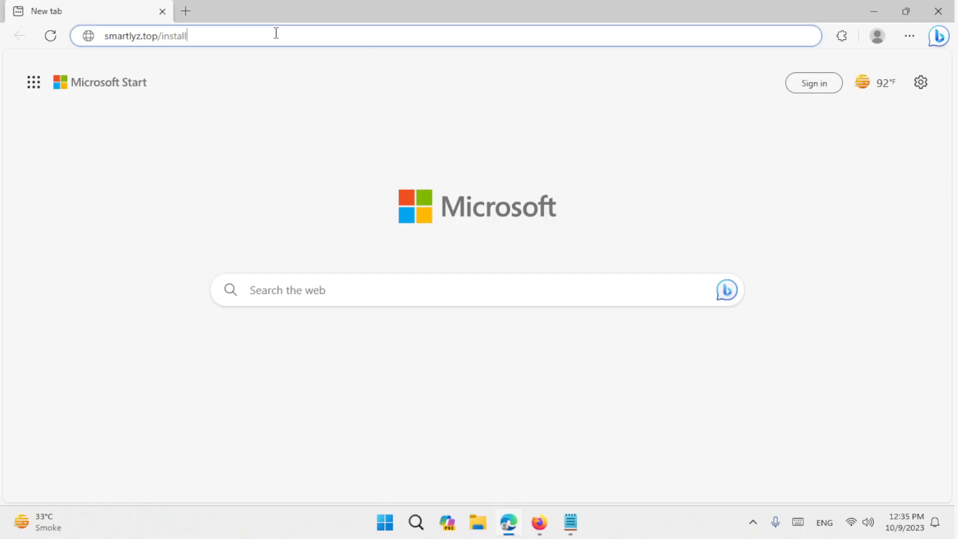
key("Return")
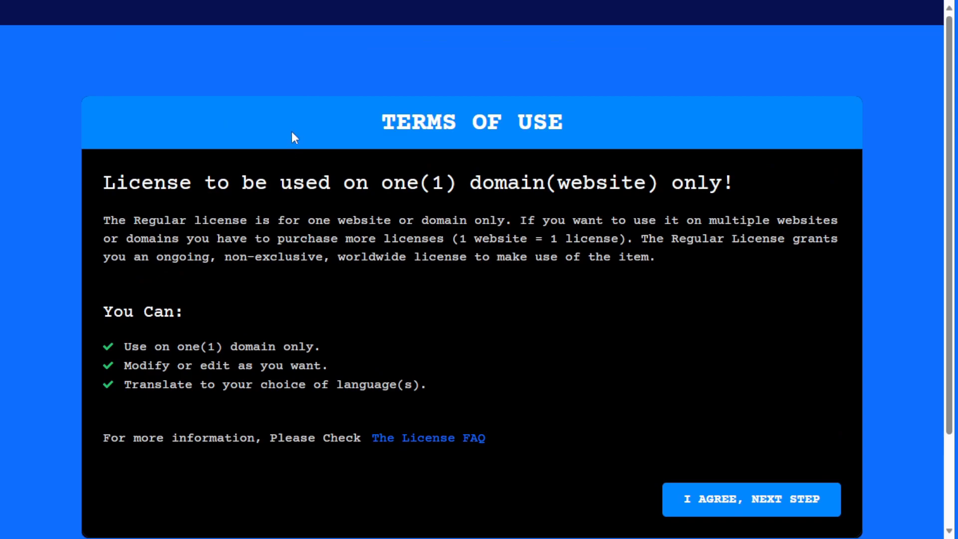
scroll(425, 190, "down", 3)
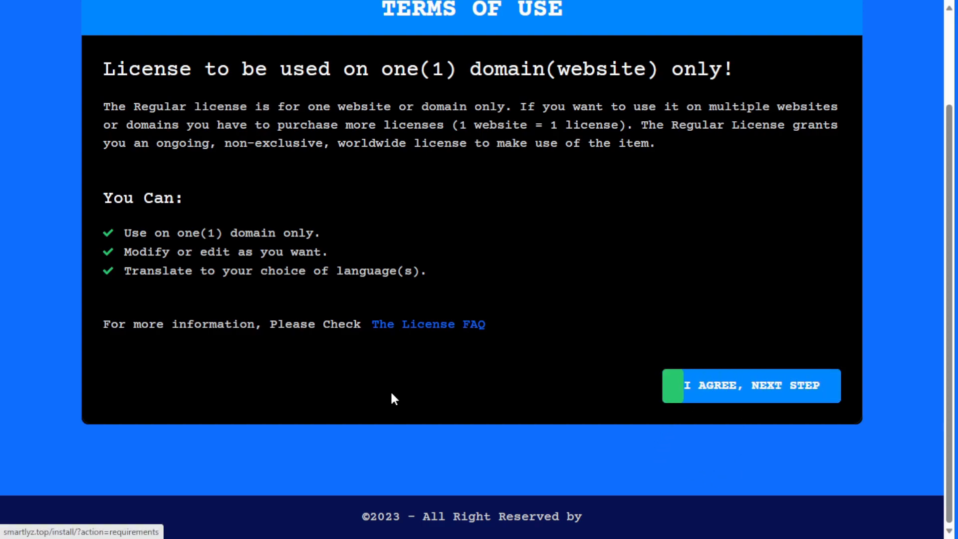
left_click(718, 385)
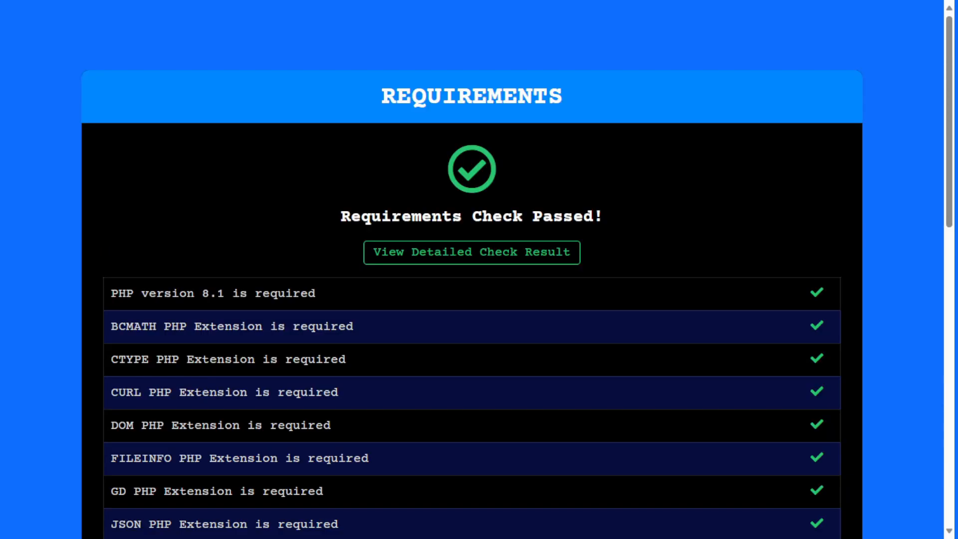
scroll(226, 136, "down", 3)
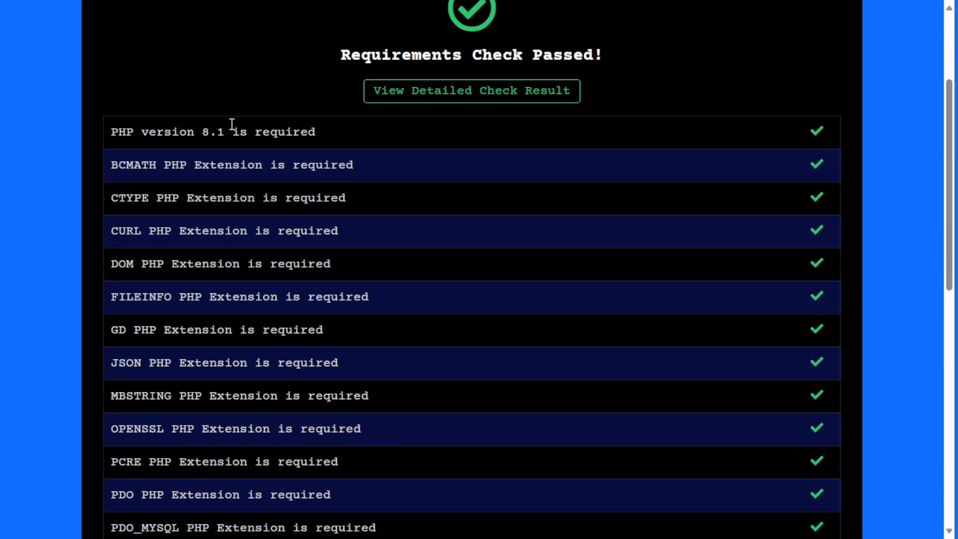
scroll(243, 127, "down", 11)
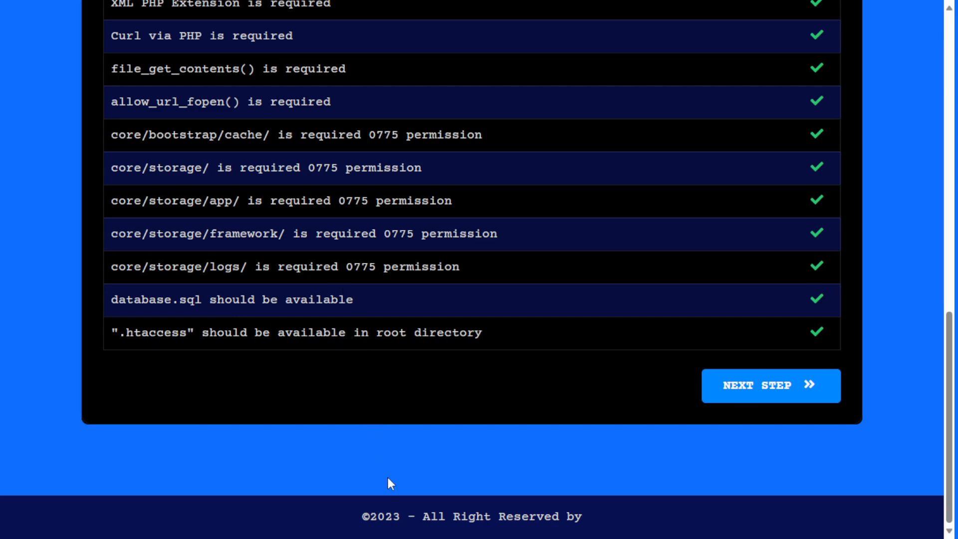
key("F11")
- Open the permissions dialog for the core folder in public_html
left_click(540, 523)
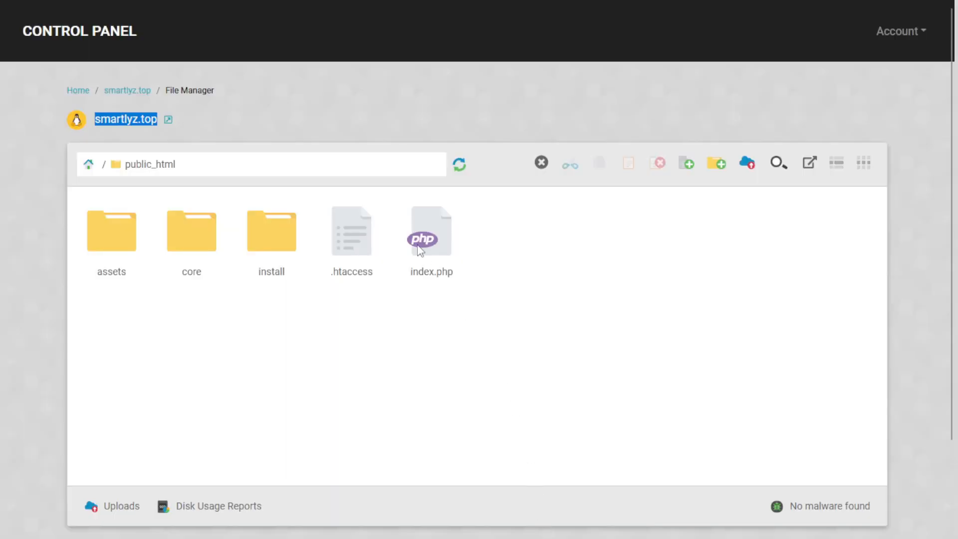
left_click(235, 132)
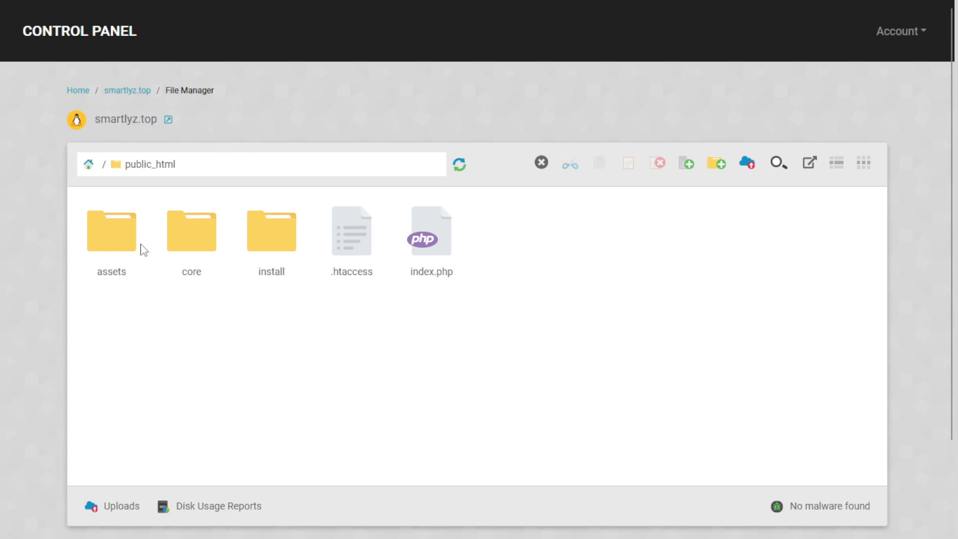
right_click(195, 258)
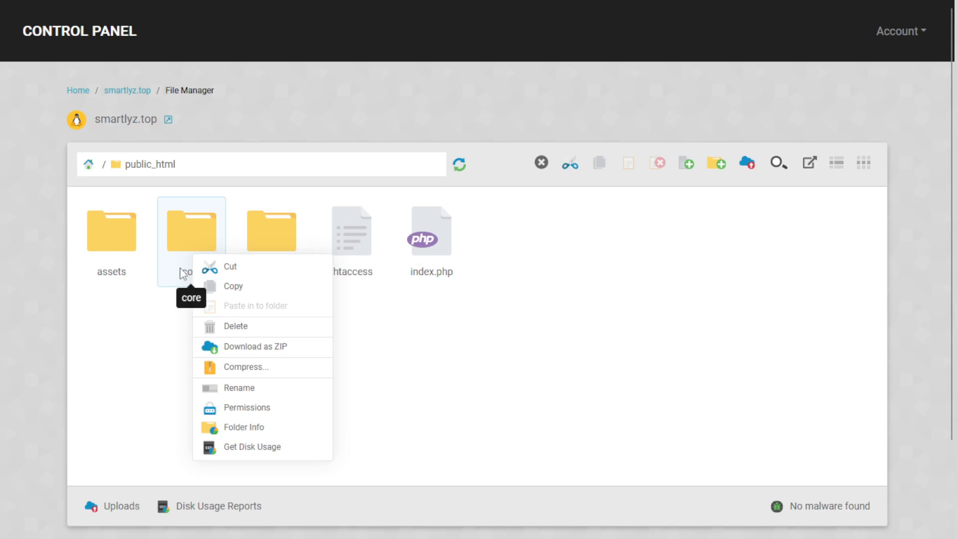
left_click(284, 415)
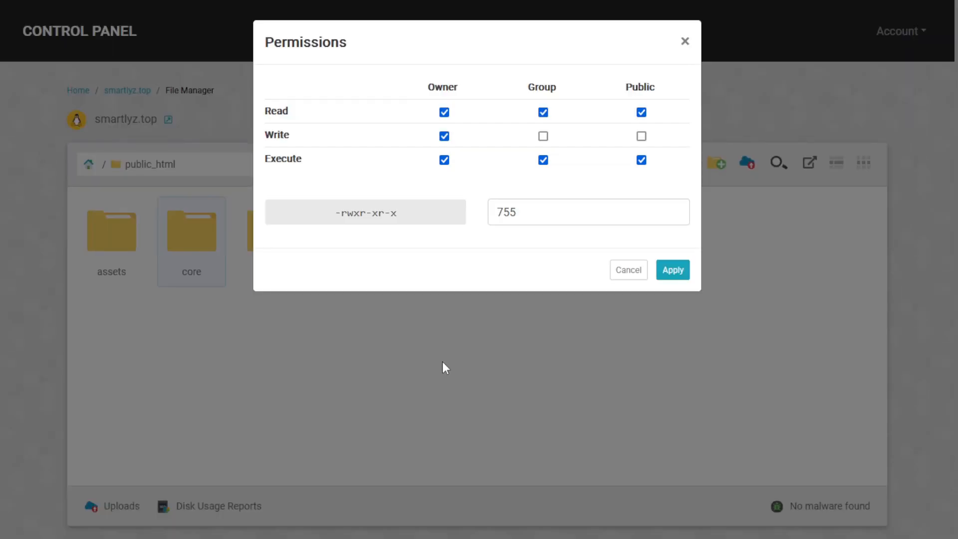
- Check the installer's requirement that core/storage/ needs 0775 permissions
key("super")
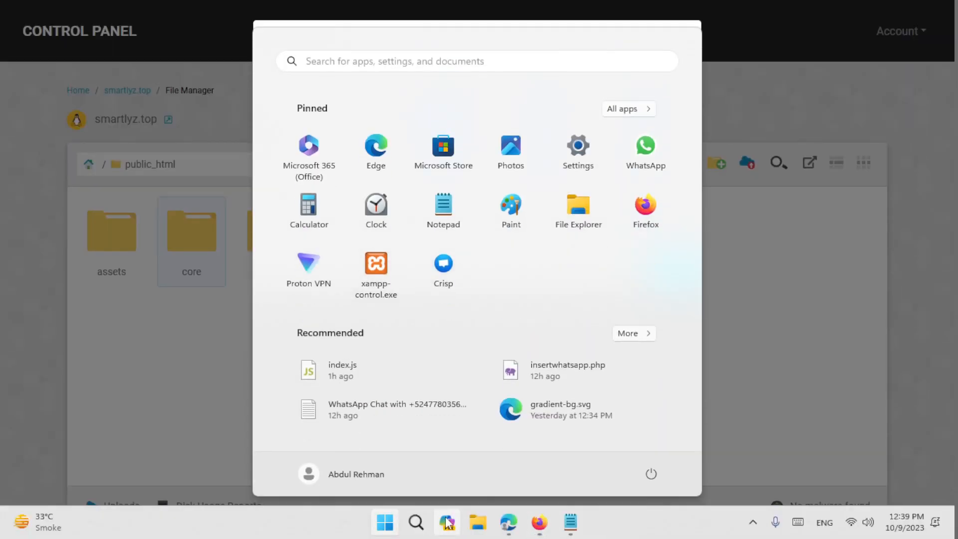
left_click(508, 522)
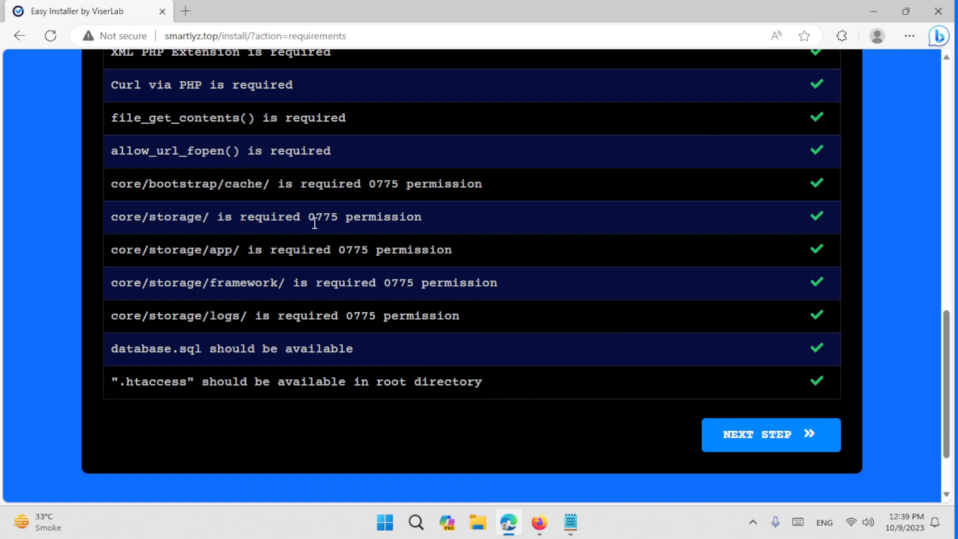
left_click_drag(323, 217, 340, 217)
left_click_drag(112, 217, 206, 217)
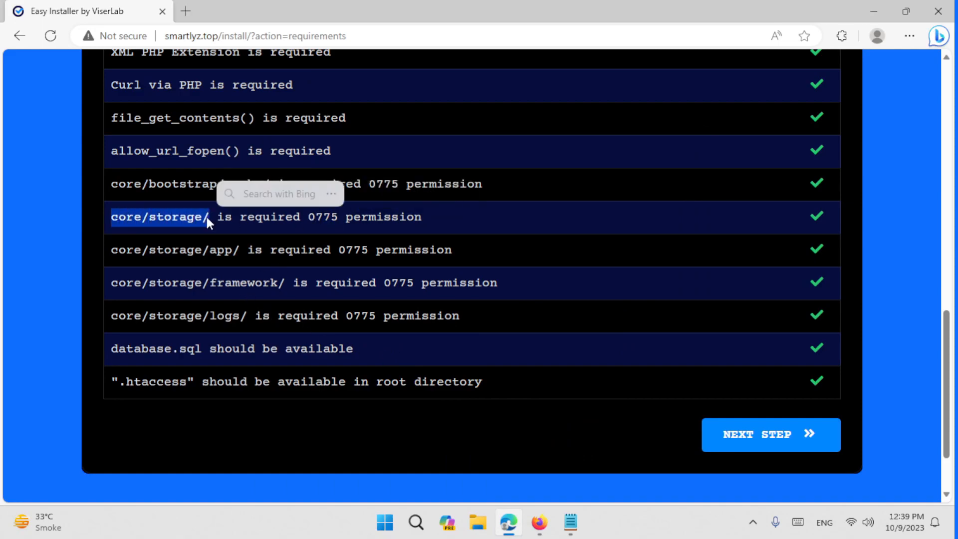
left_click(141, 220)
- Toggle group write on core and cancel, leaving its permissions unchanged
left_click(540, 522)
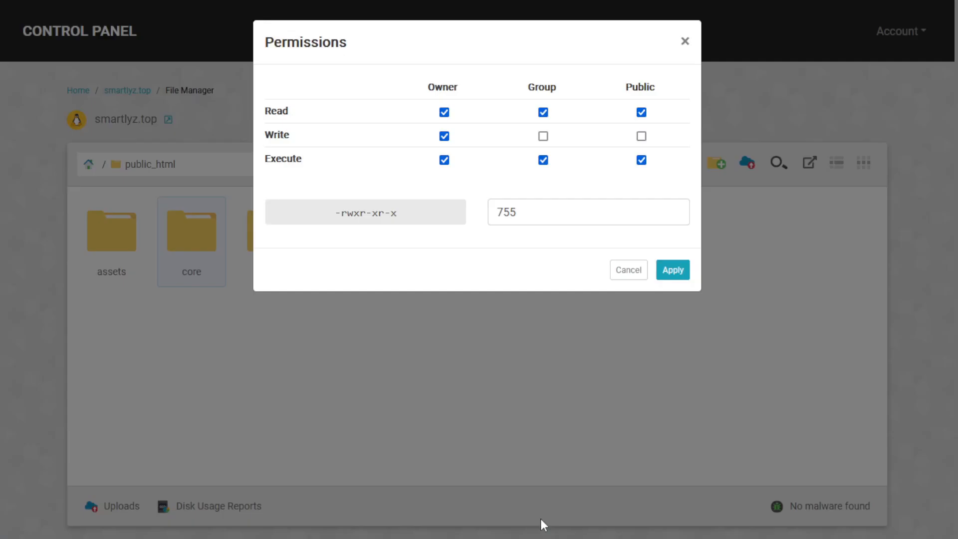
left_click(543, 136)
left_click(543, 136)
left_click(627, 270)
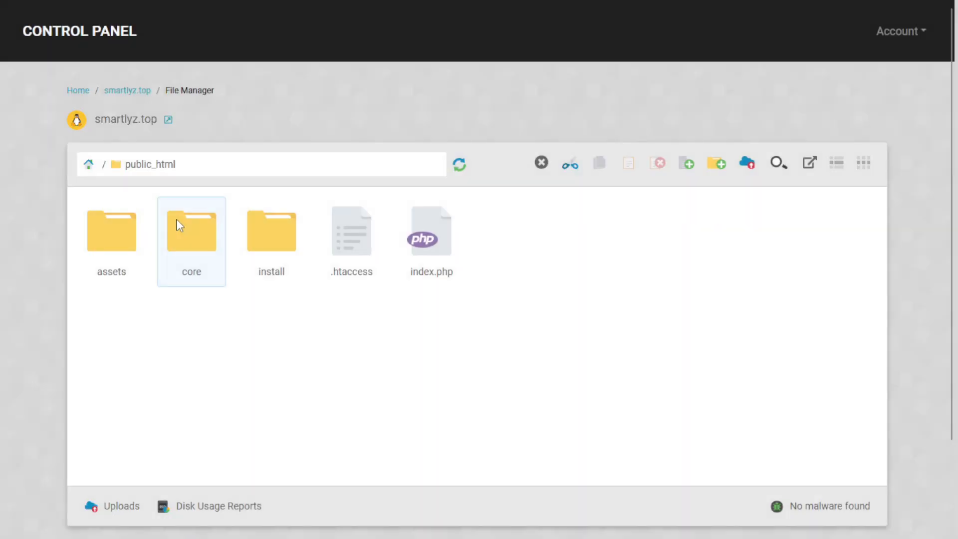
- Open core and apply a permissions change to the storage folder with group write off
double_click(205, 263)
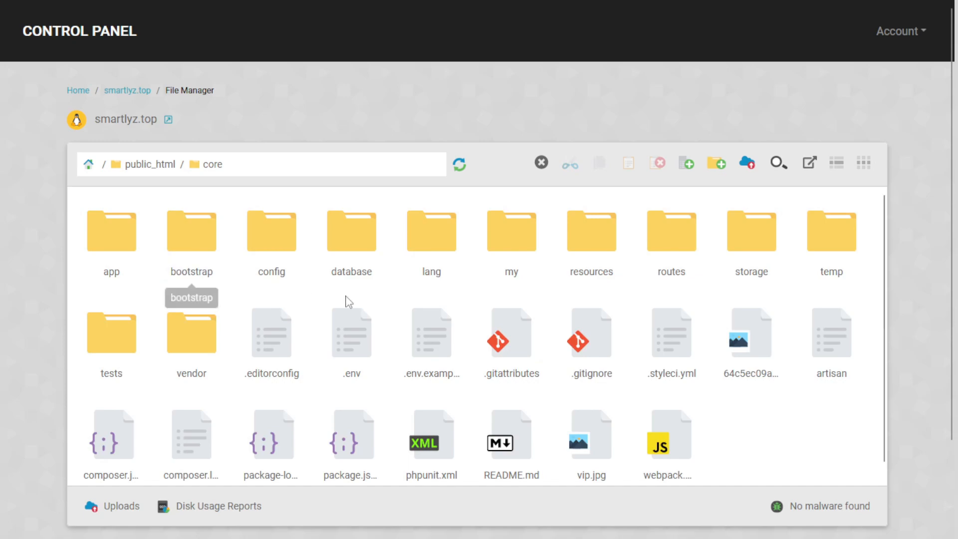
right_click(745, 271)
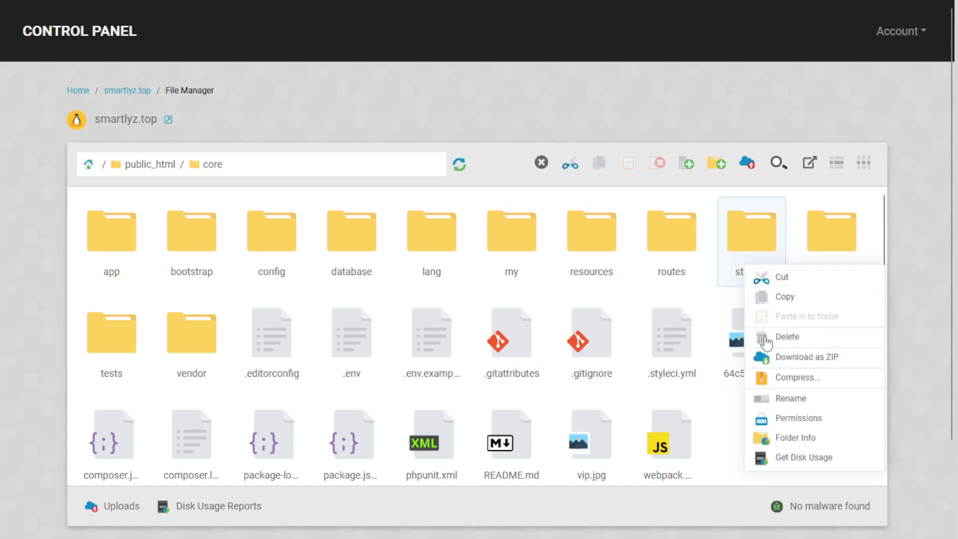
left_click(797, 419)
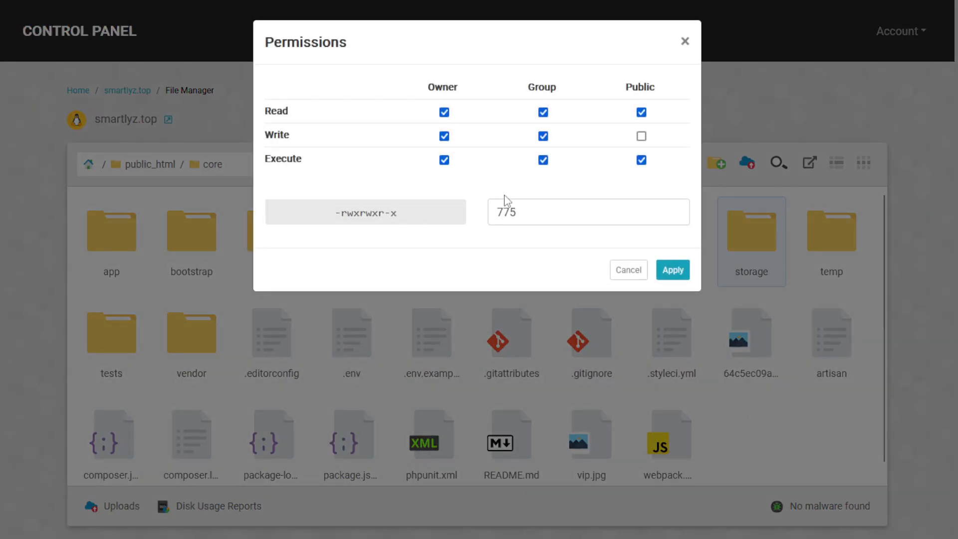
left_click(543, 136)
left_click(671, 270)
- Reapply the storage folder's permissions as 775 (rwxrwxr-x) with group write restored
right_click(764, 250)
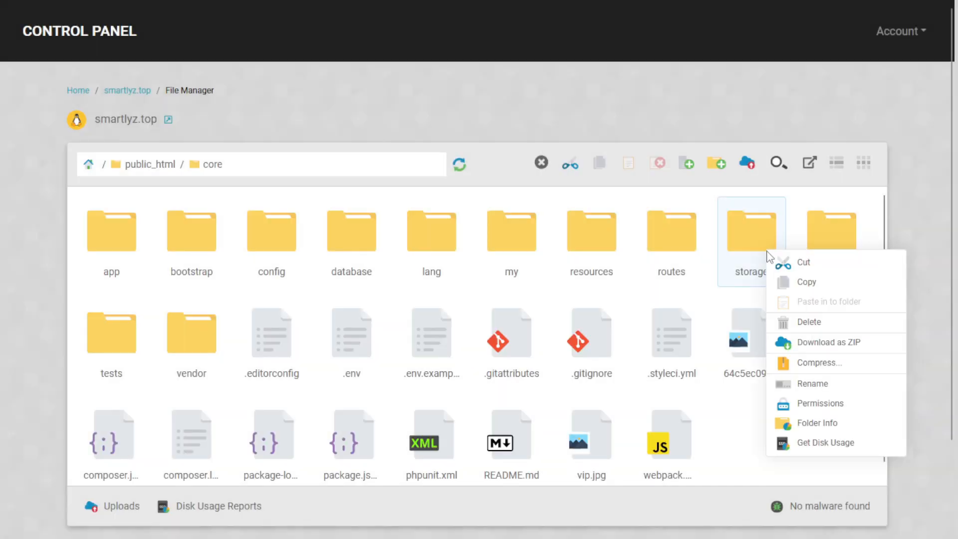
right_click(804, 405)
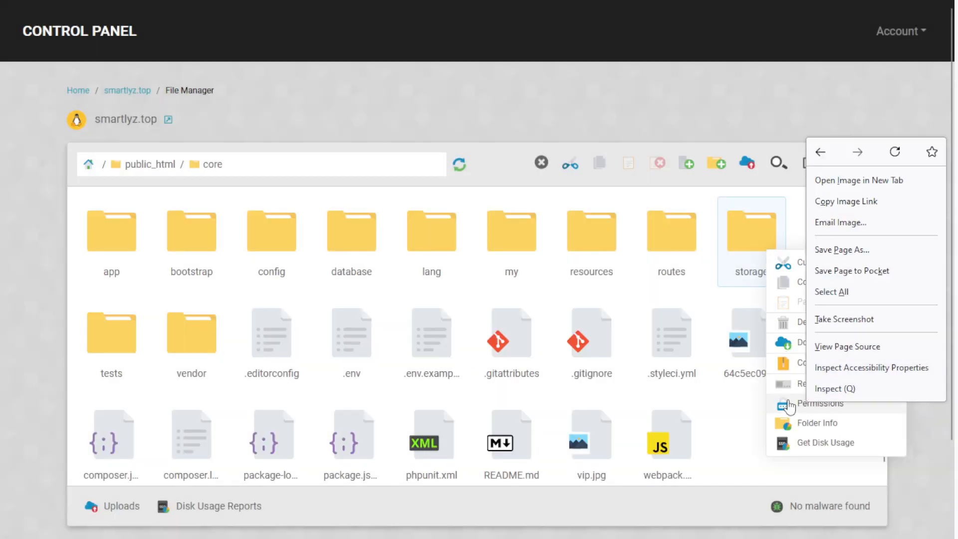
left_click(791, 405)
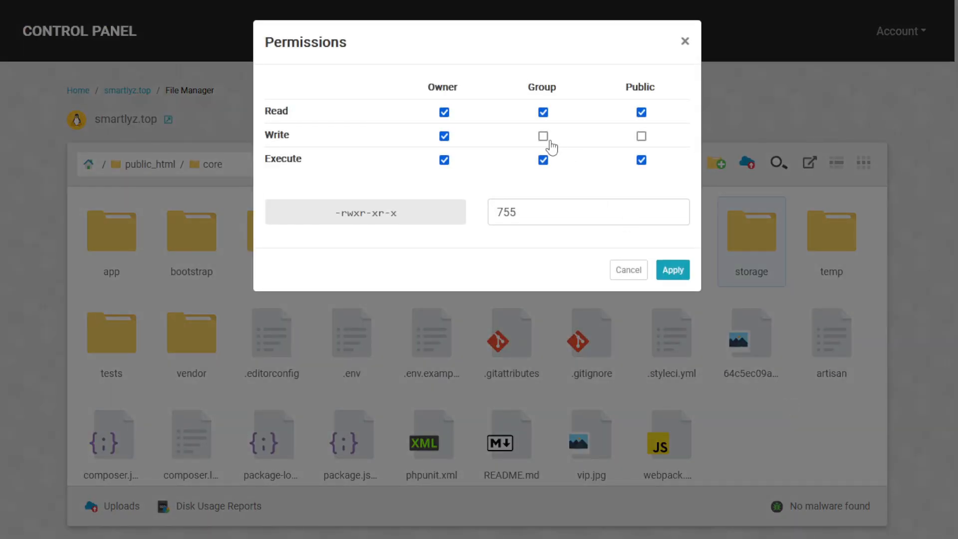
left_click(543, 137)
left_click(673, 271)
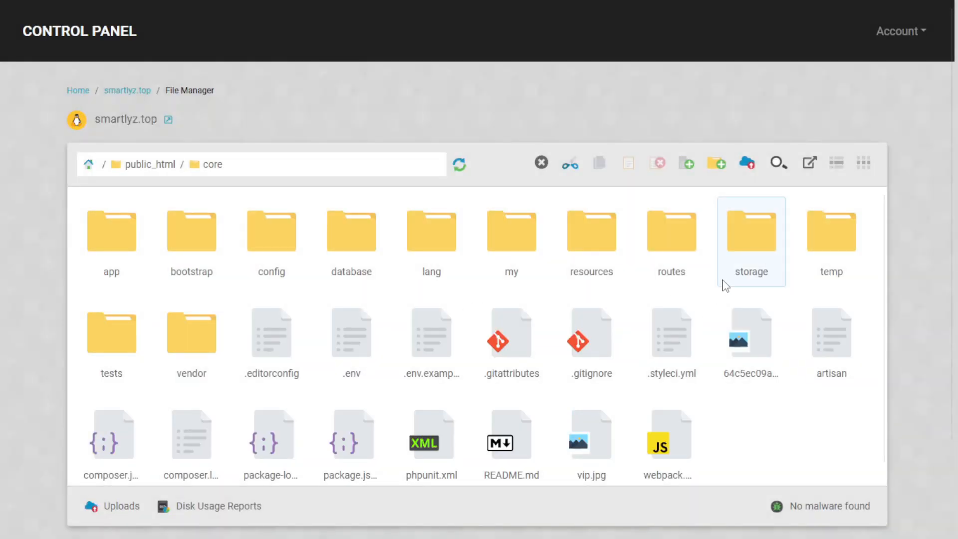
key("super")
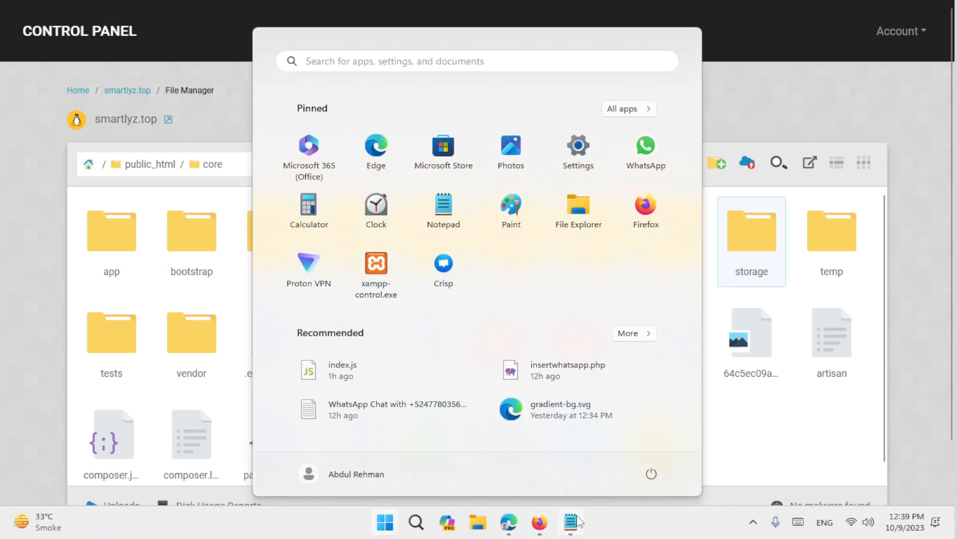
- Make the installer full screen and scroll through the passing requirements list
left_click(508, 528)
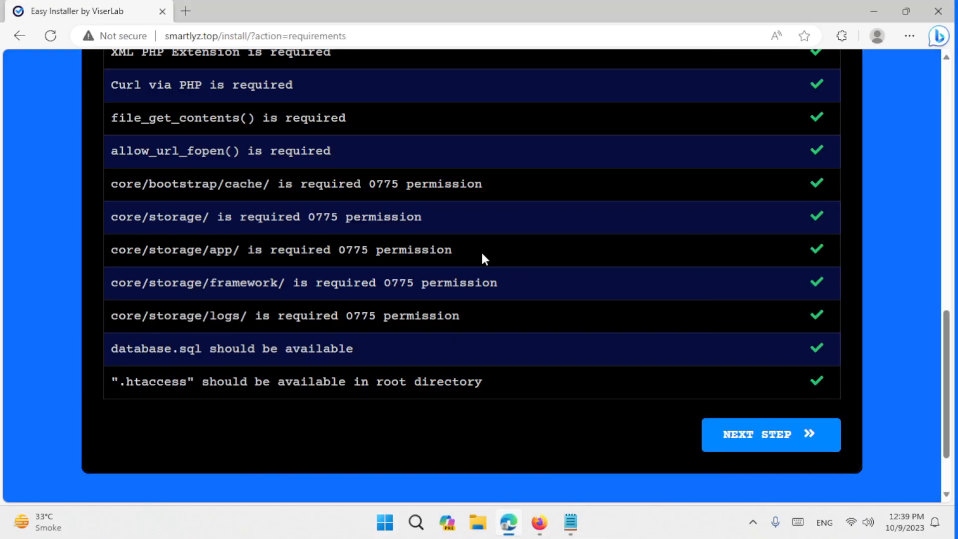
scroll(550, 331, "down", 2)
scroll(414, 329, "up", 5)
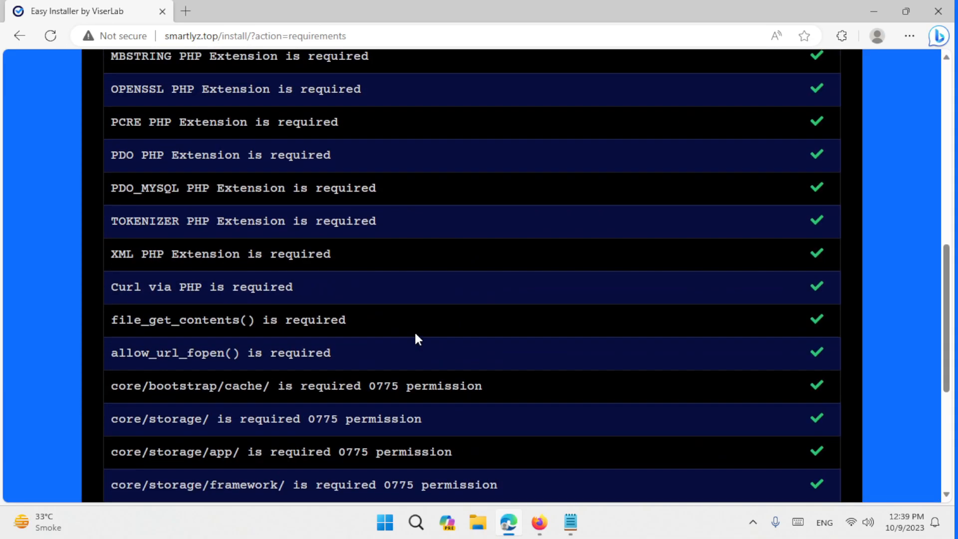
key("F11")
scroll(459, 304, "down", 4)
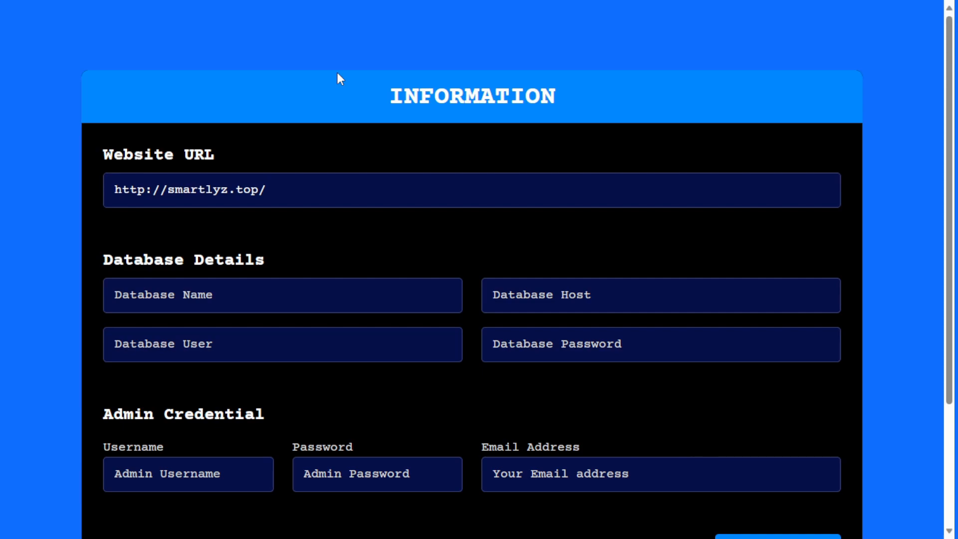
scroll(337, 85, "down", 2)
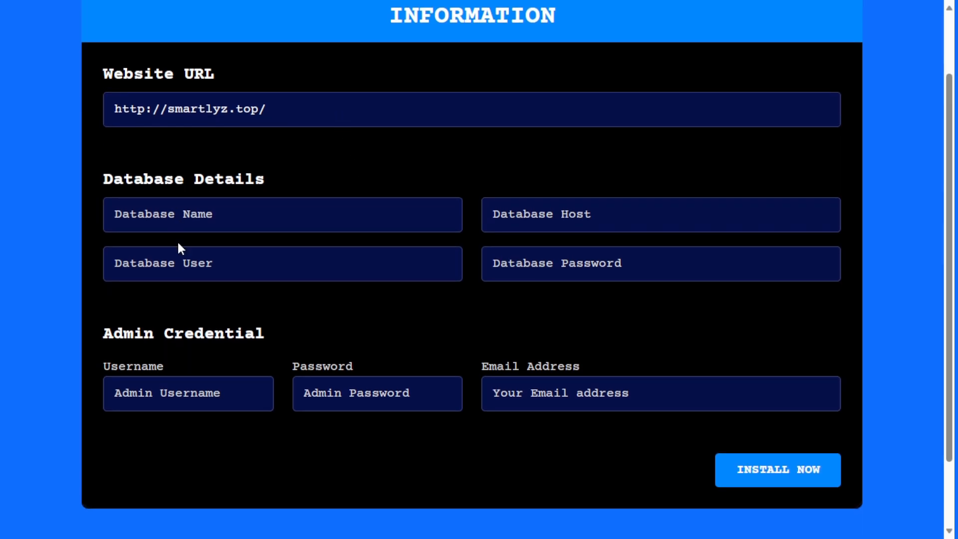
scroll(165, 158, "down", 2)
scroll(169, 149, "up", 2)
scroll(212, 134, "down", 2)
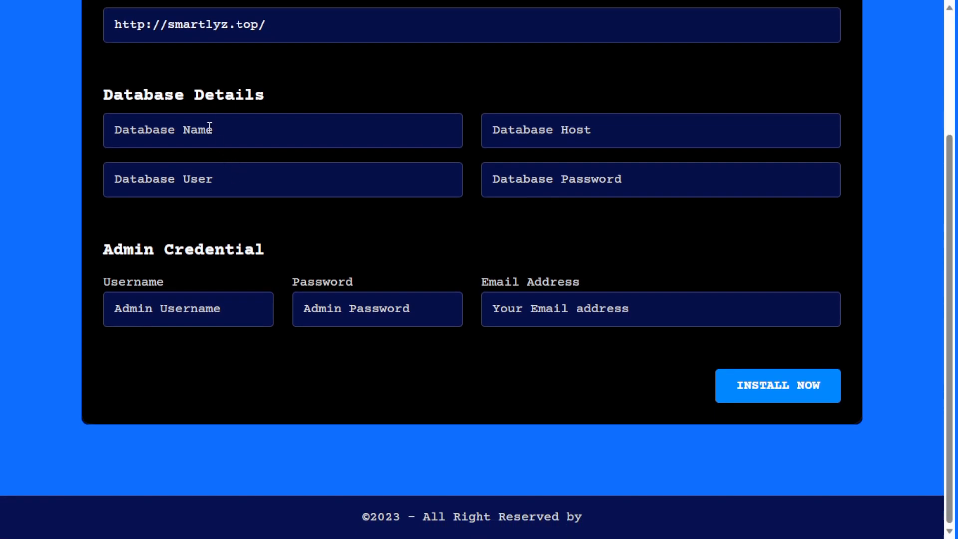
scroll(154, 128, "up", 4)
scroll(256, 186, "down", 2)
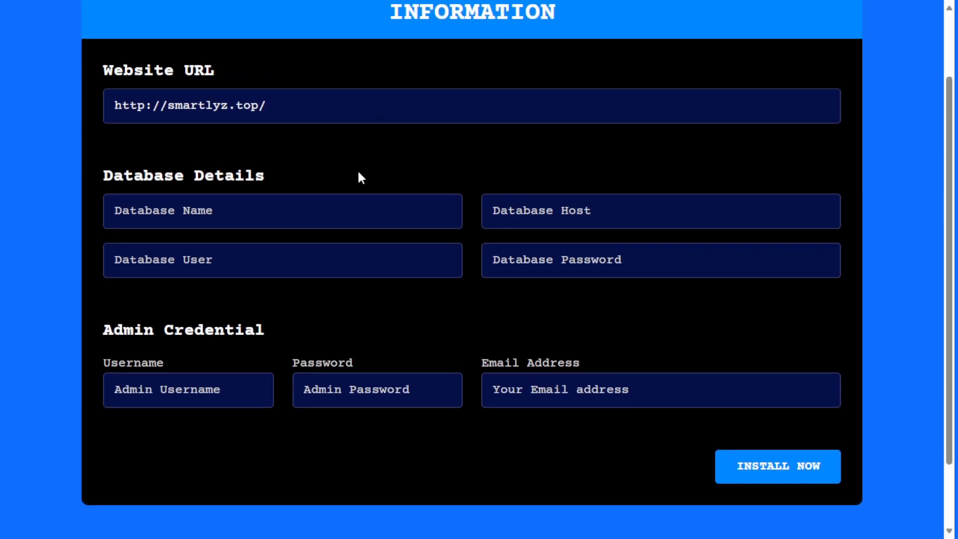
scroll(137, 183, "down", 2)
left_click(138, 122)
left_click_drag(95, 99, 241, 194)
left_click(241, 194)
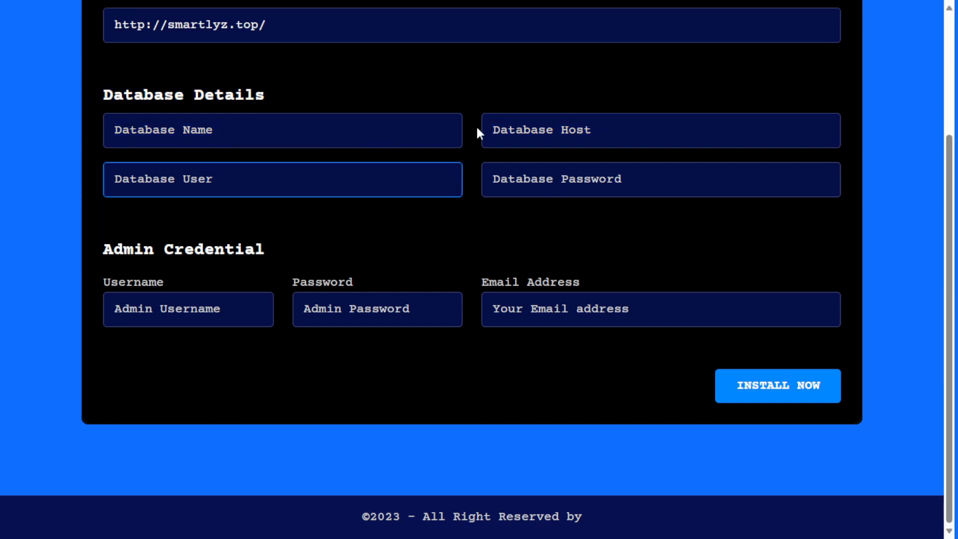
key("super")
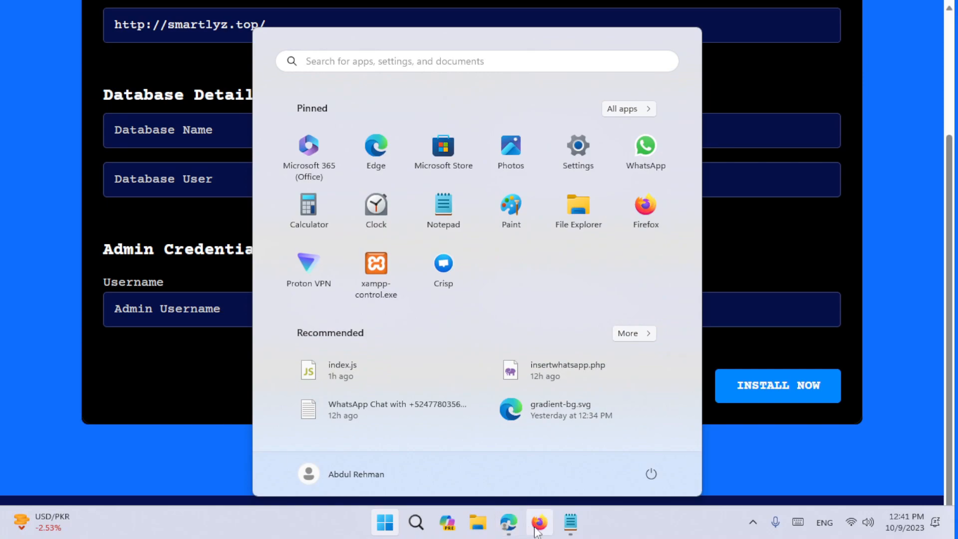
- Go to the StackCP MySQL Databases list in Firefox
left_click(536, 532)
key("super")
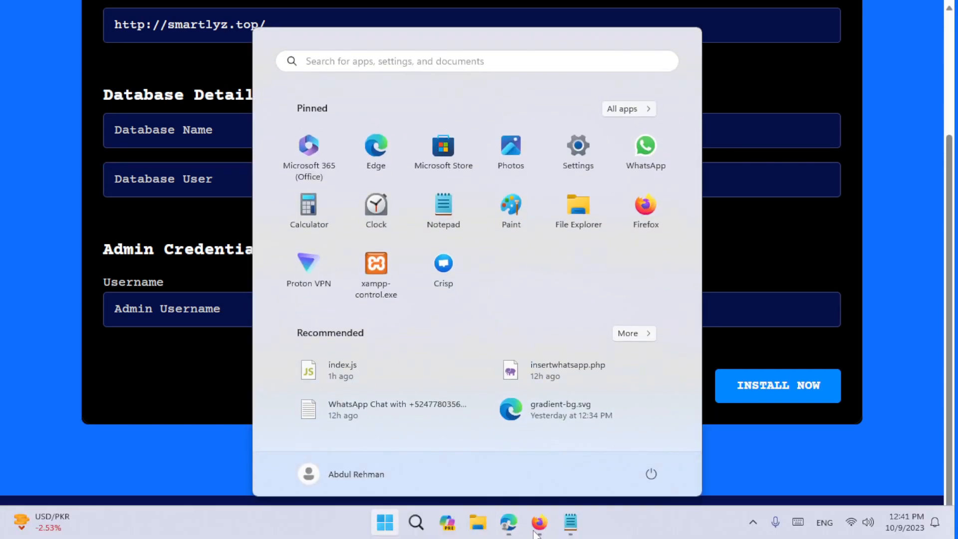
left_click(537, 523)
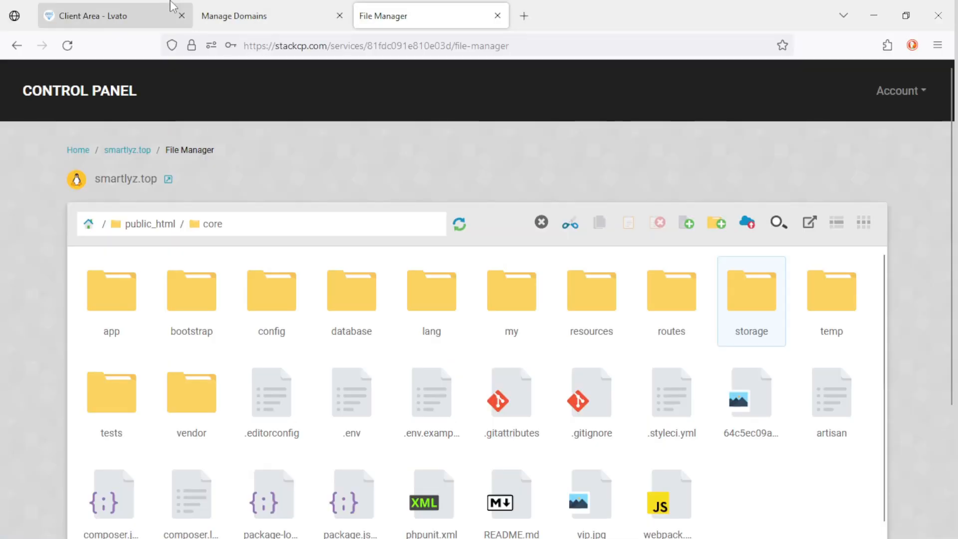
left_click(227, 13)
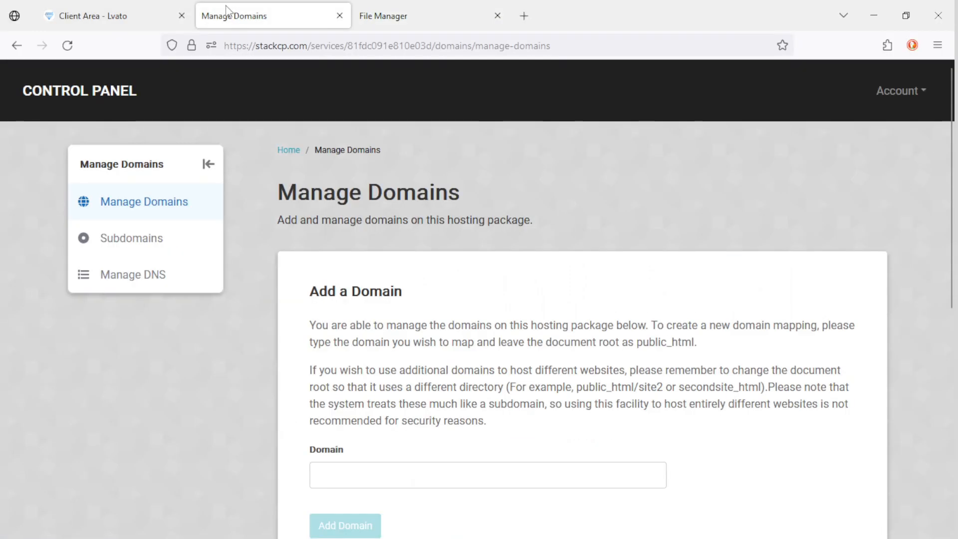
key("alt+Left")
scroll(247, 263, "up", 3)
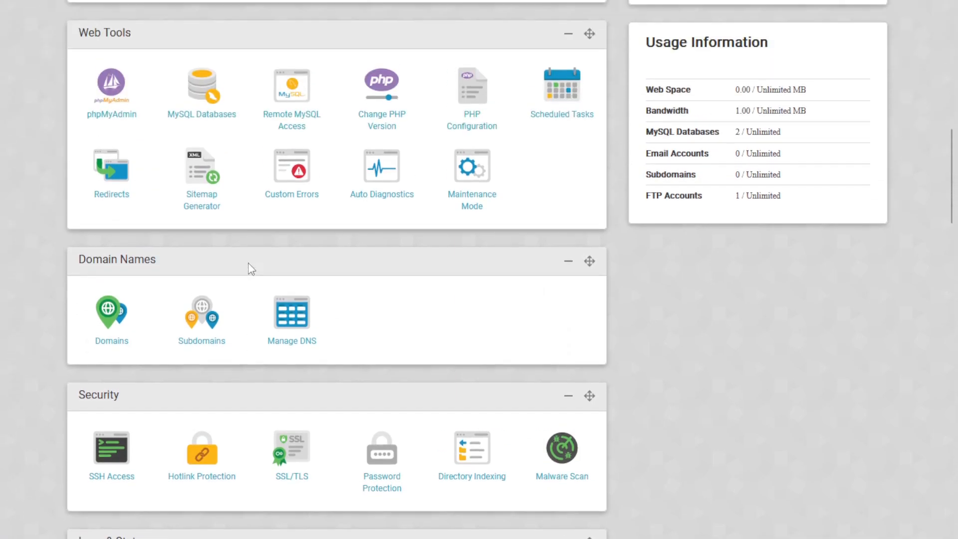
scroll(155, 331, "down", 3)
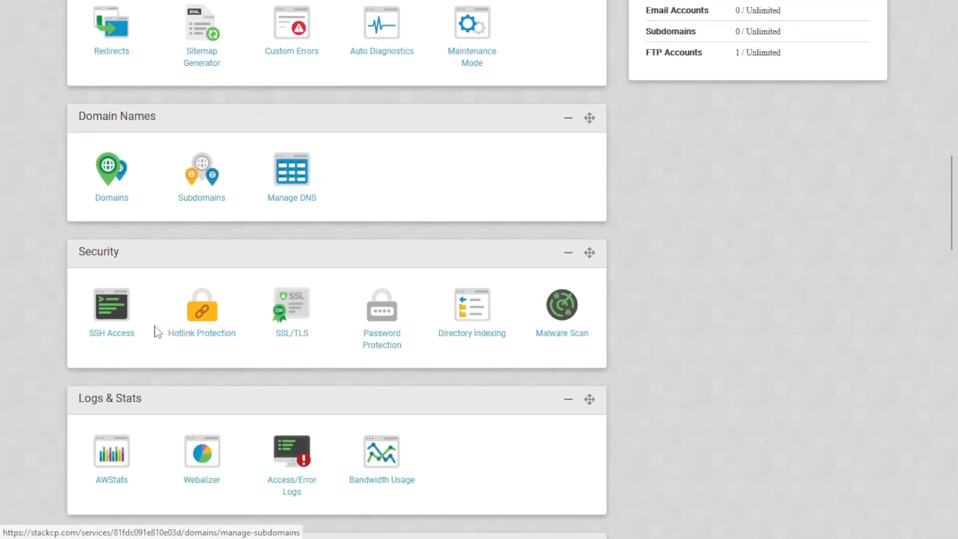
scroll(156, 332, "up", 4)
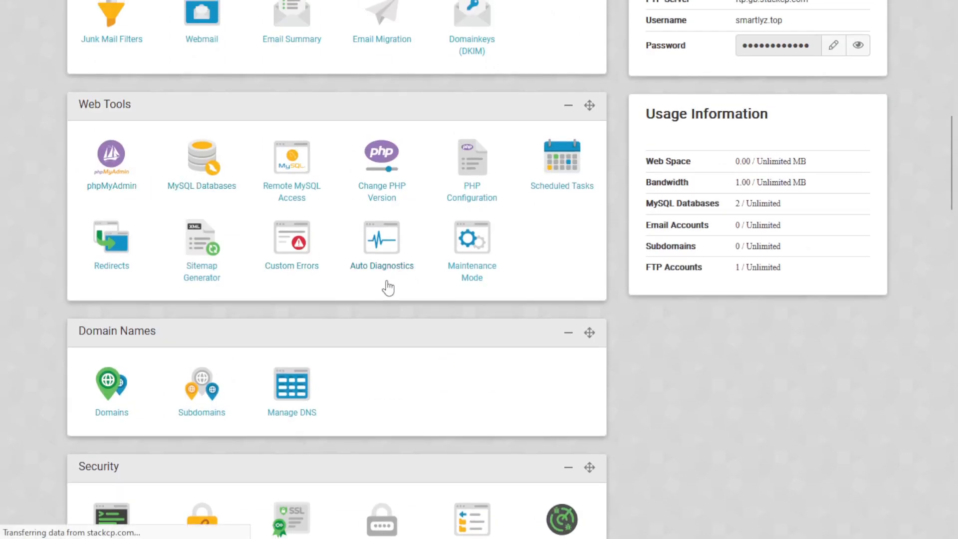
scroll(393, 282, "down", 3)
scroll(394, 292, "down", 4)
scroll(395, 299, "up", 4)
scroll(398, 312, "down", 6)
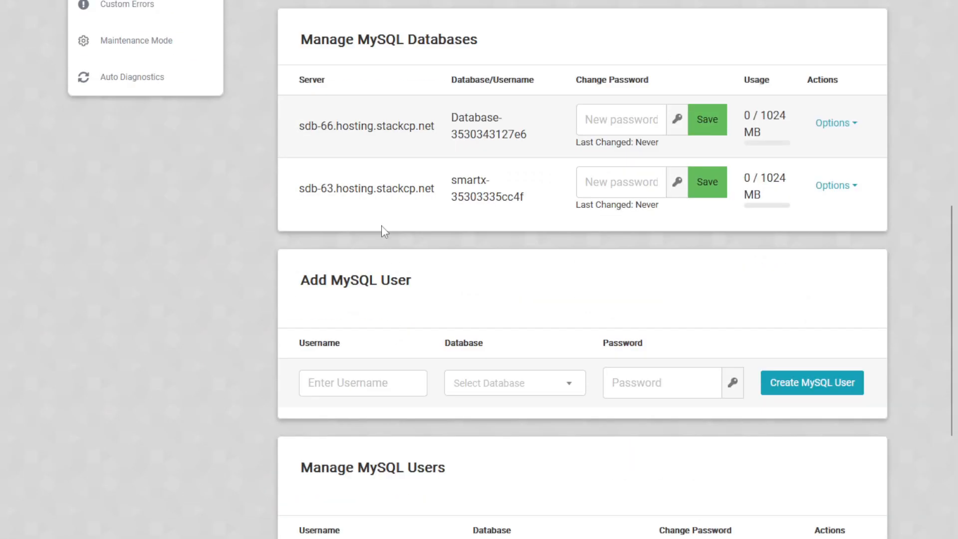
- Copy the server name sdb-63.hosting.stackcp.net and select the installer's Database Host field
triple_click(380, 193)
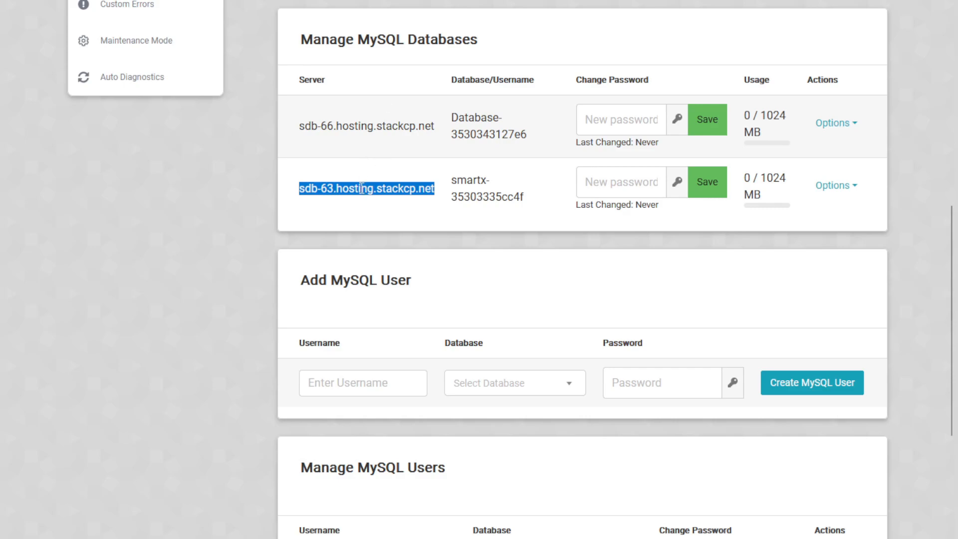
right_click(362, 189)
left_click(396, 341)
key("super")
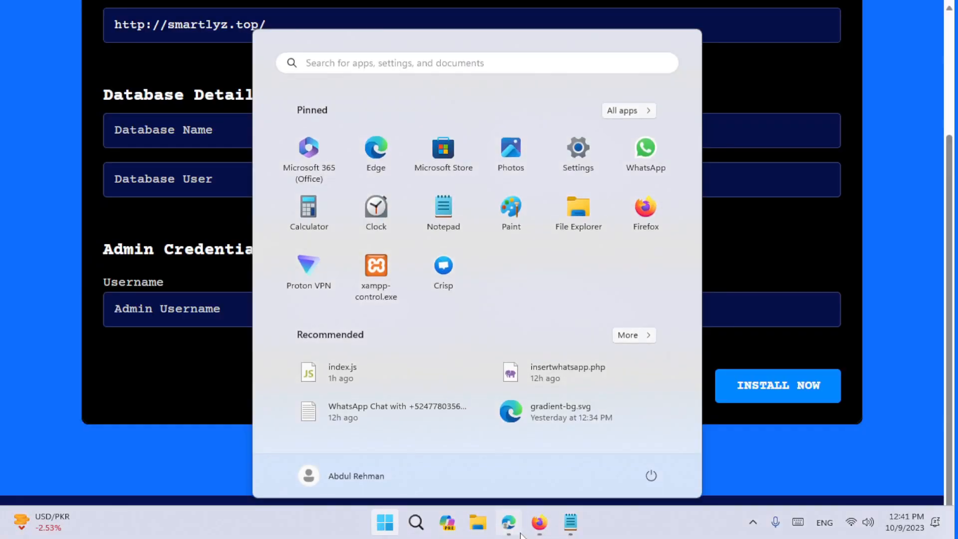
key("Escape")
key("ctrl+v")
key("ctrl+z")
left_click(585, 130)
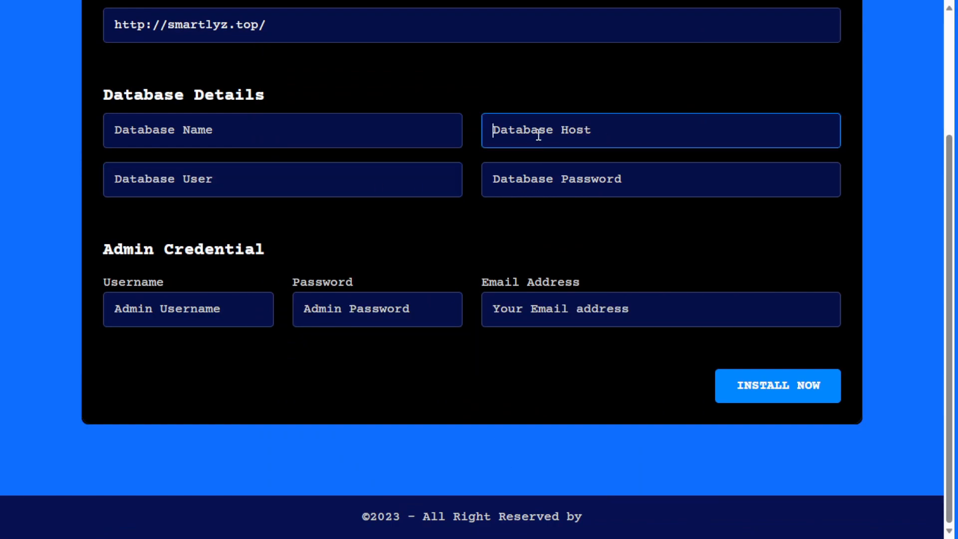
- Replace localhost in the Database Host field with sdb-63.hosting.stackcp.net
key("ctrl+v")
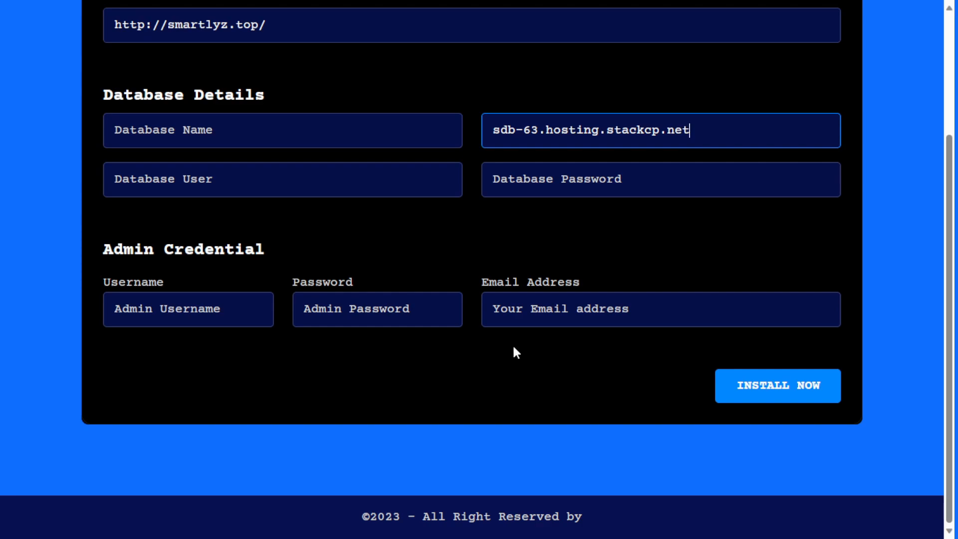
key("ctrl+a")
type("localhost")
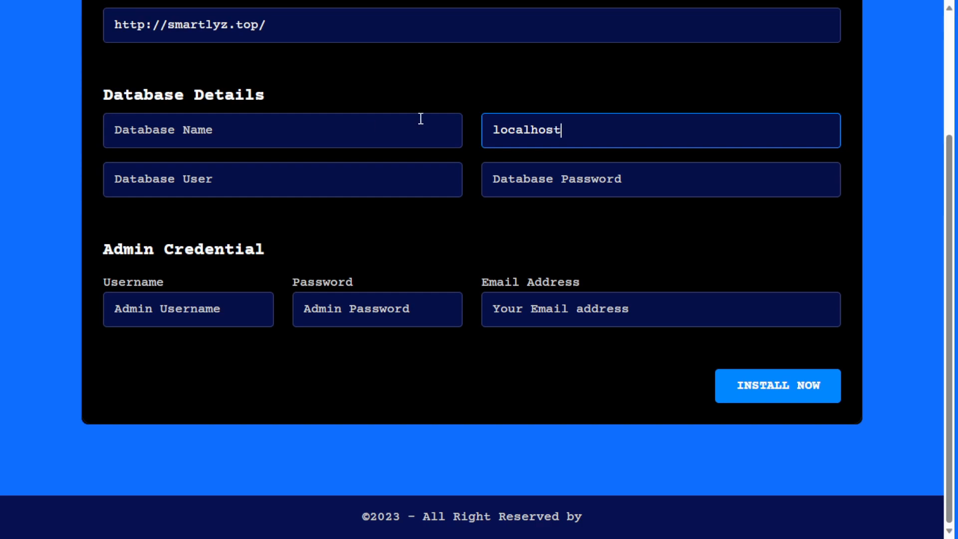
left_click_drag(608, 128, 354, 108)
key("ctrl+v")
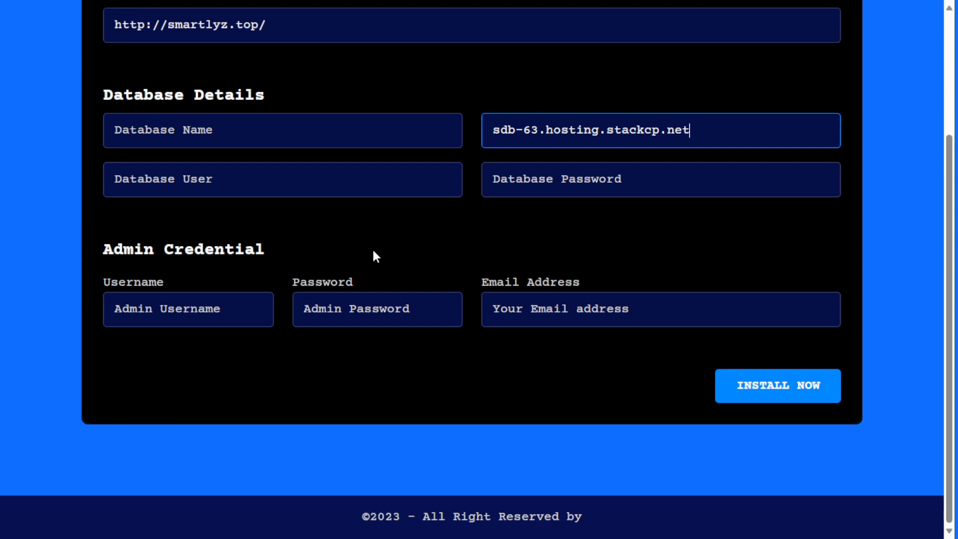
key("super")
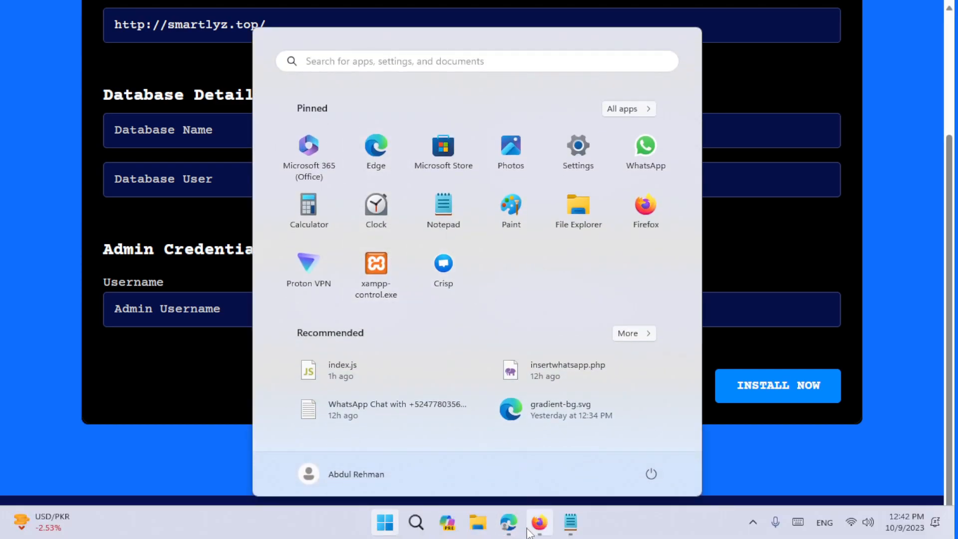
- Copy the database name smartx-35303335cc4f from the StackCP MySQL Databases list
mouse_move(517, 525)
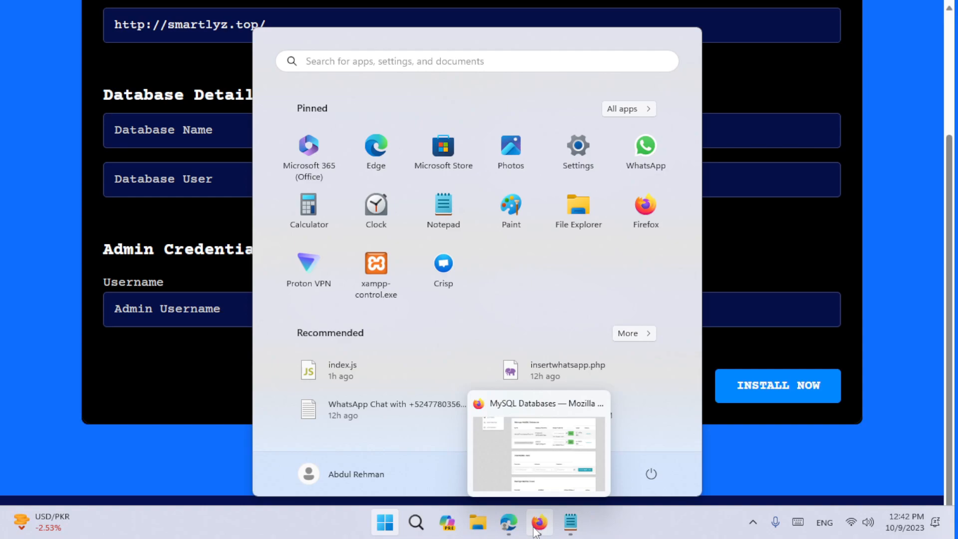
left_click(535, 532)
left_click(452, 191)
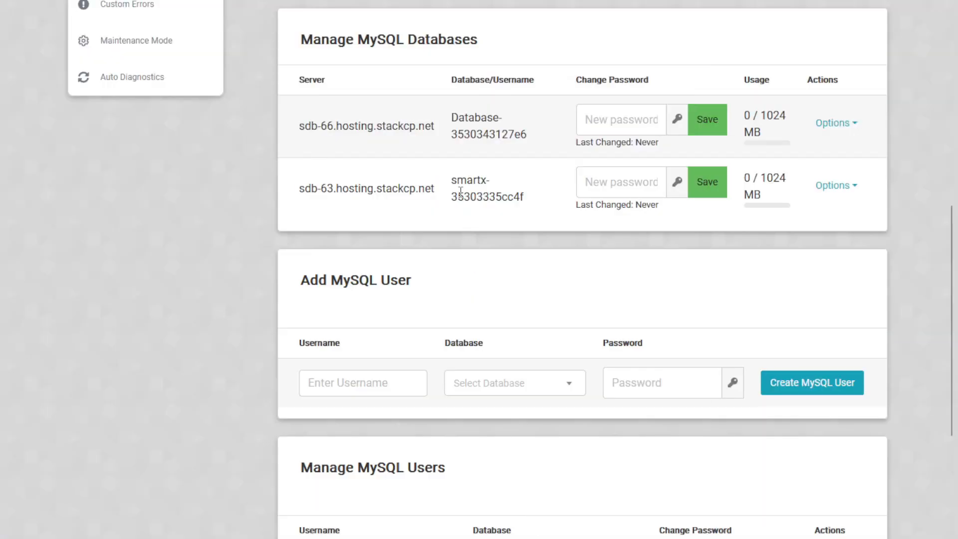
scroll(461, 187, "up", 5)
left_click(206, 35)
scroll(473, 270, "down", 5)
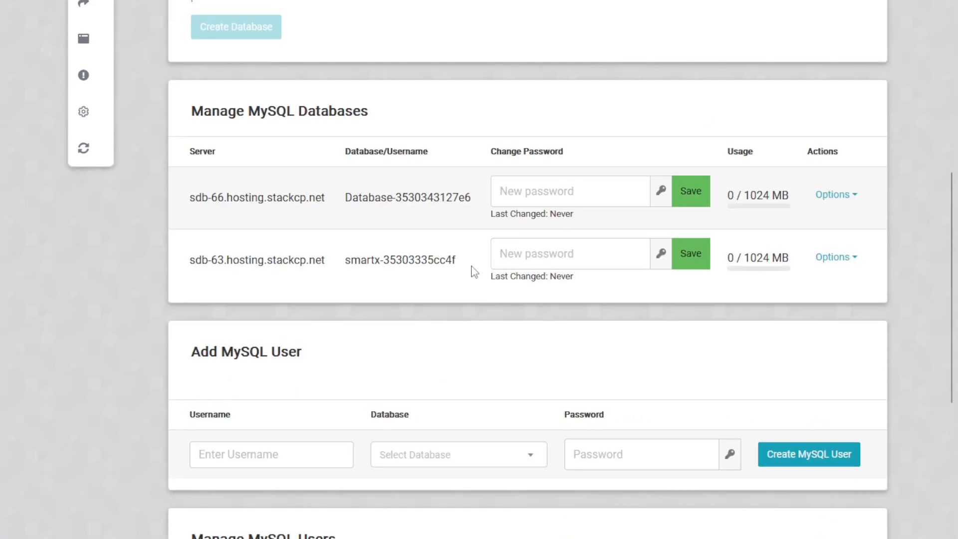
triple_click(399, 259)
right_click(400, 259)
left_click(414, 272)
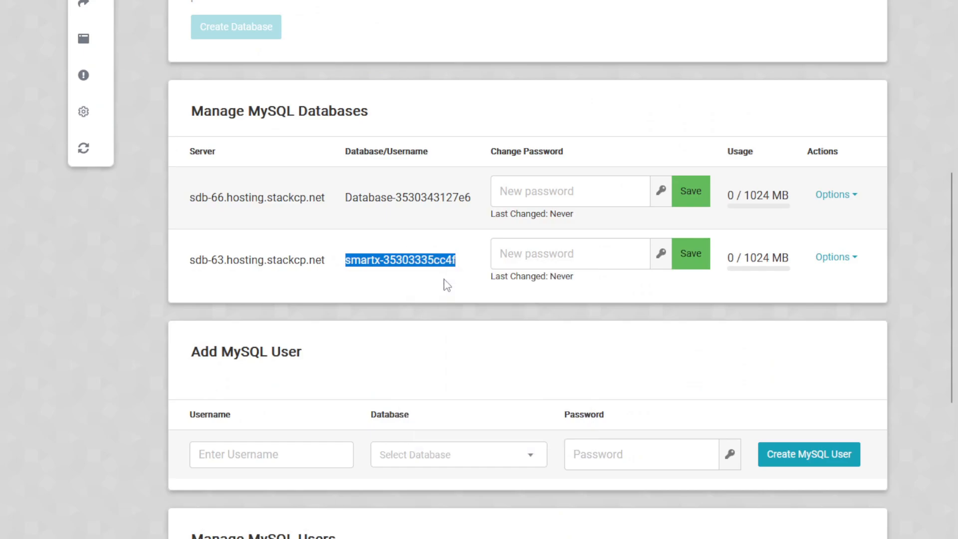
- Paste smartx-35303335cc4f into both Database Name and Database User in the installer
key("super")
left_click(517, 521)
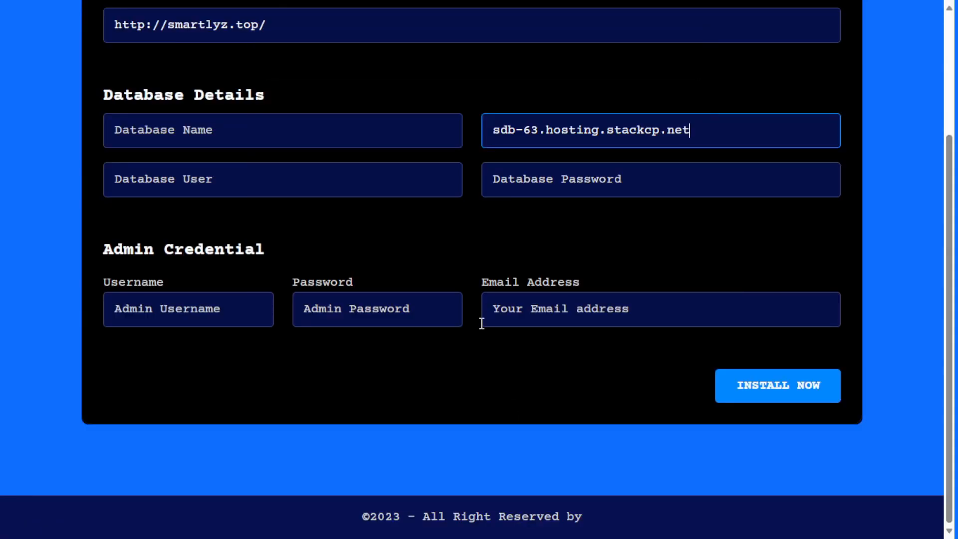
left_click_drag(726, 132, 425, 124)
left_click(597, 175)
left_click(258, 144)
key("ctrl+v")
key("ctrl+a")
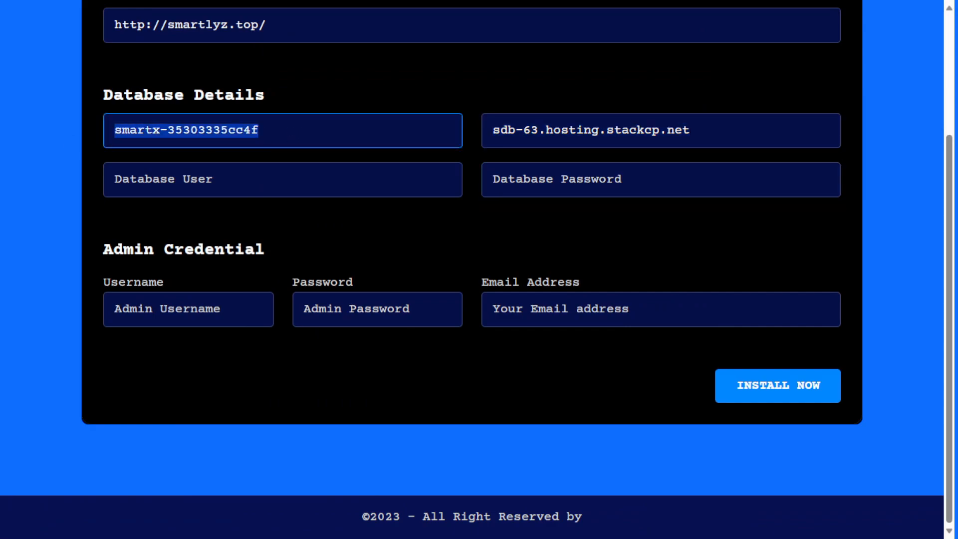
left_click(262, 182)
key("ctrl+v")
left_click_drag(394, 185, 118, 182)
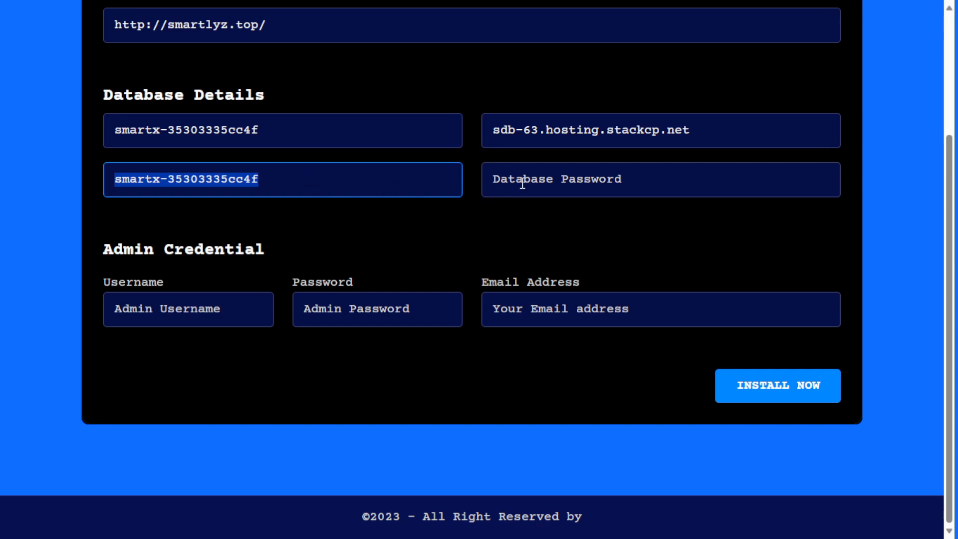
left_click(565, 172)
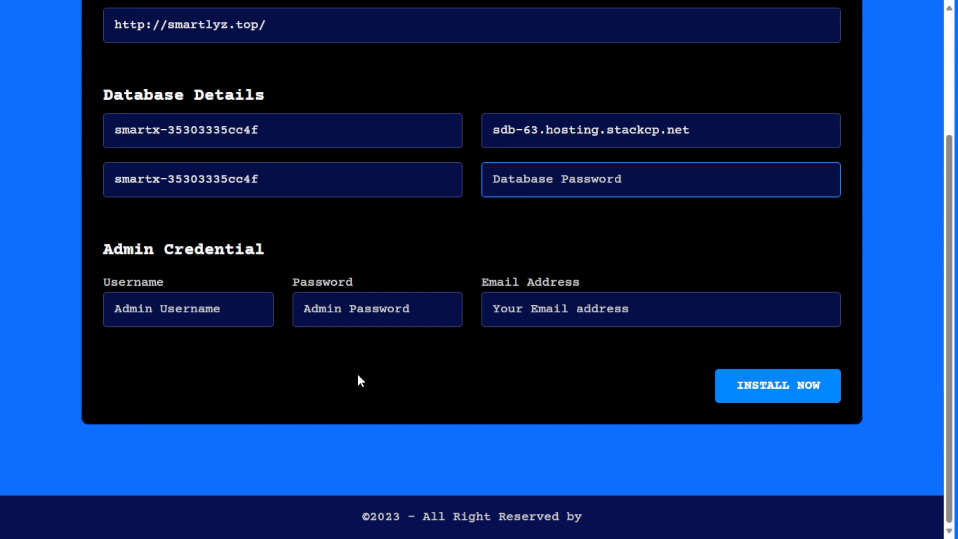
key("super")
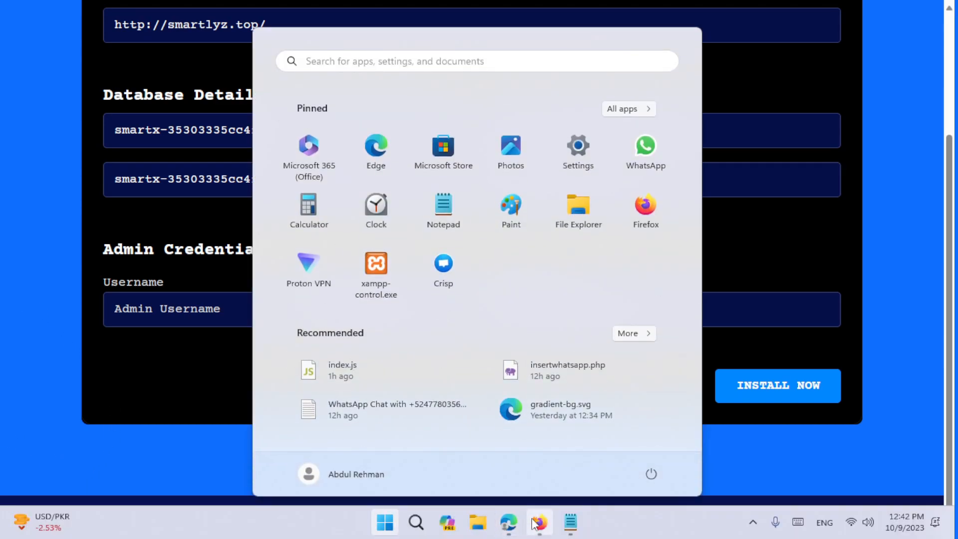
- Generate a new database password in StackCP, then go to the installer's admin Username field
left_click(539, 522)
left_click(663, 255)
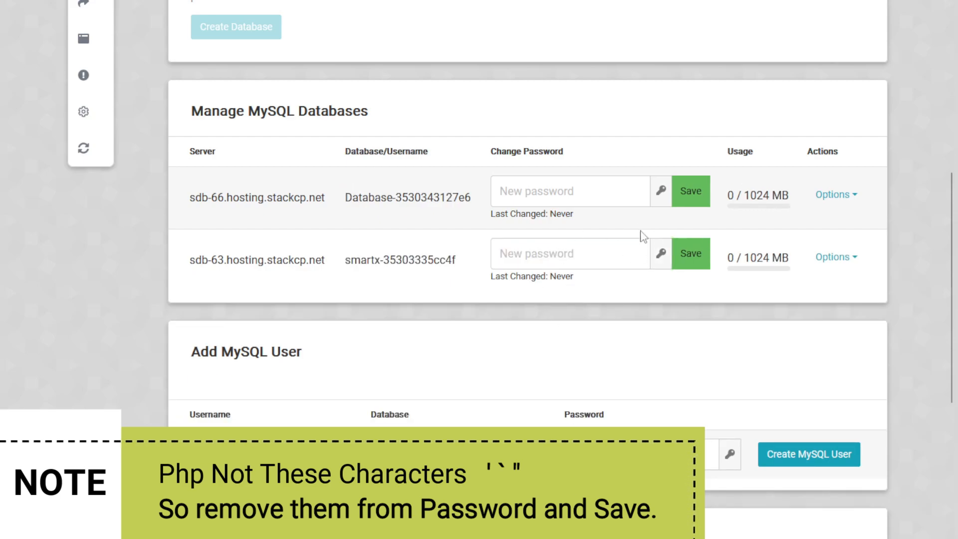
key("super")
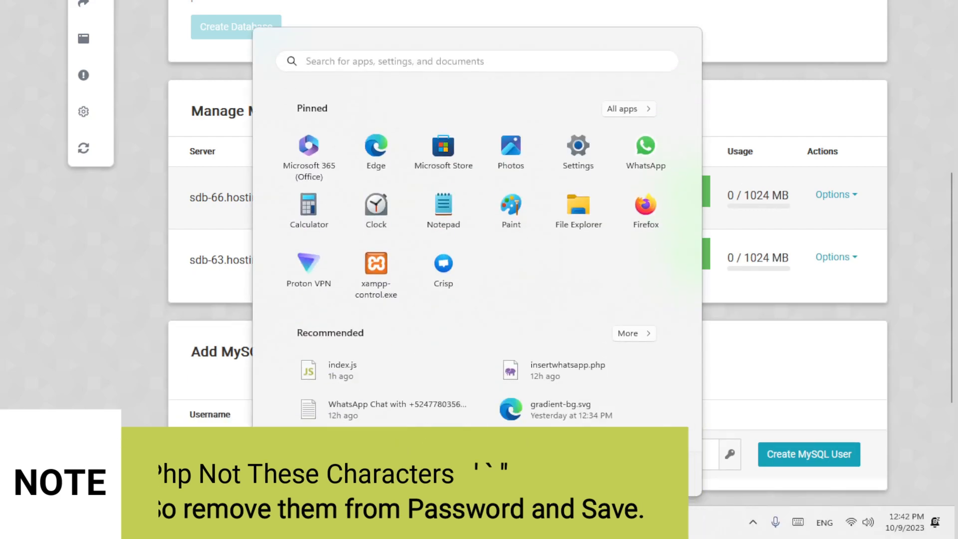
mouse_move(542, 528)
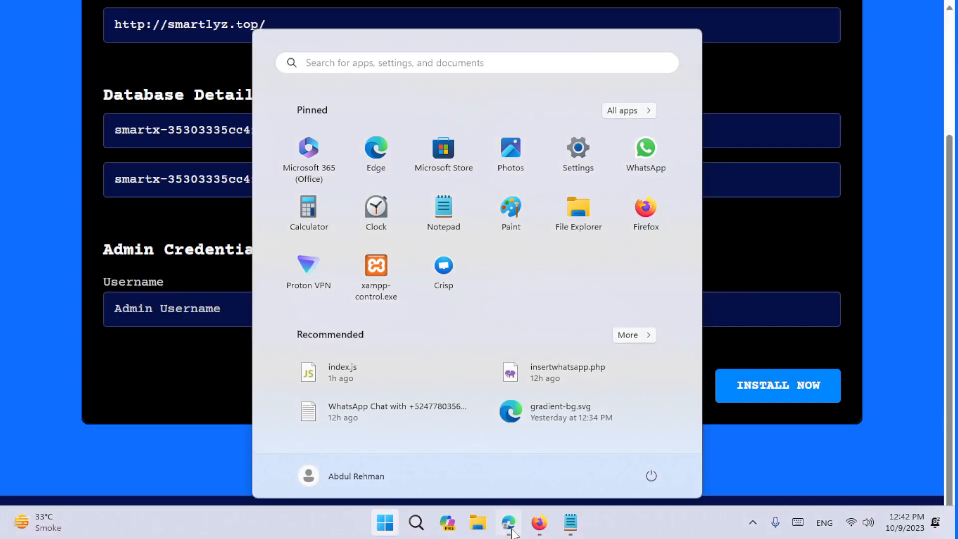
key("Escape")
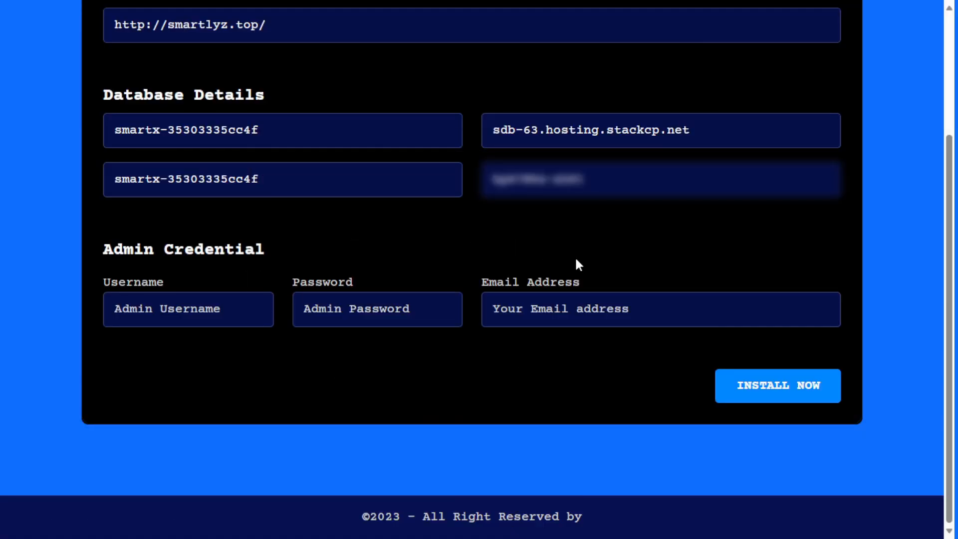
scroll(559, 332, "up", 3)
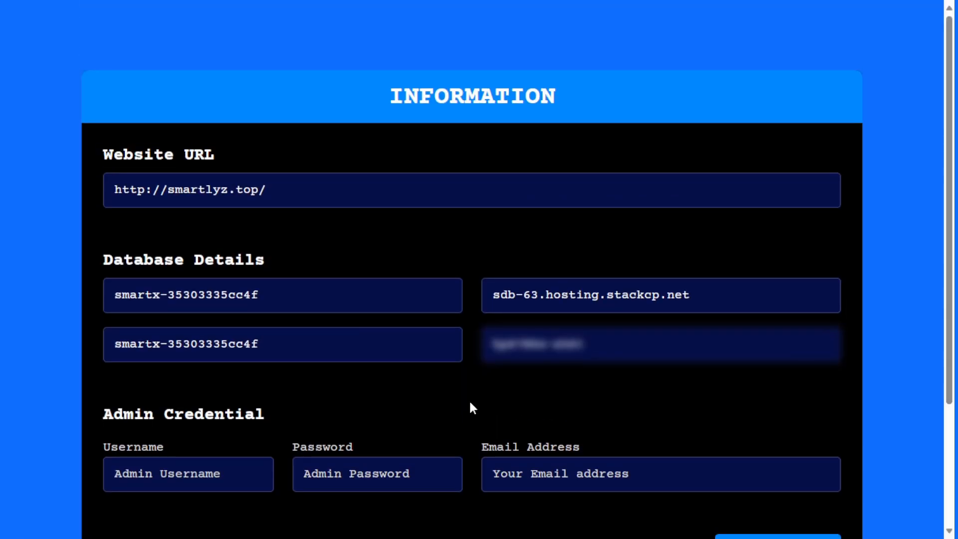
scroll(468, 399, "down", 2)
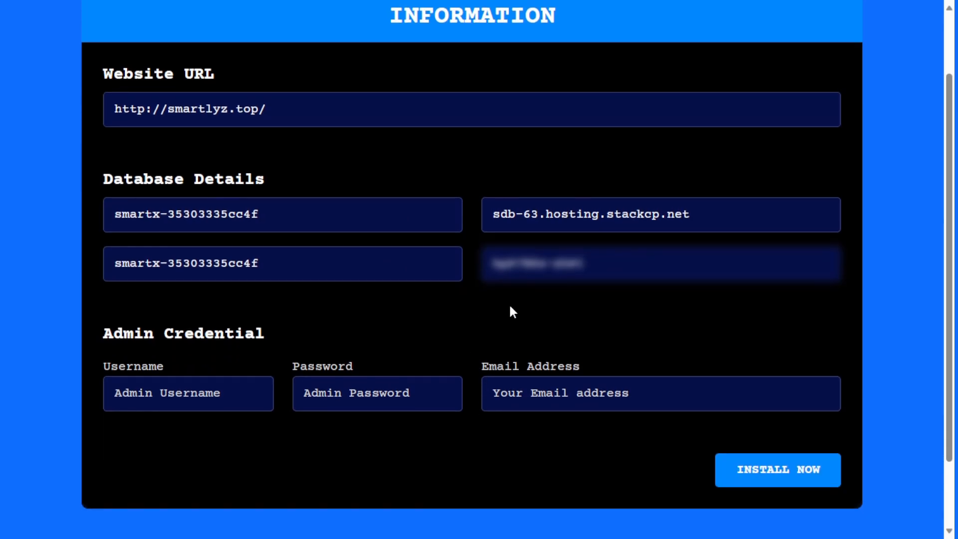
left_click(206, 395)
- Enter the admin username, reuse it as the password, and build the e-mail from the smartlyz.top domain
type("admin")
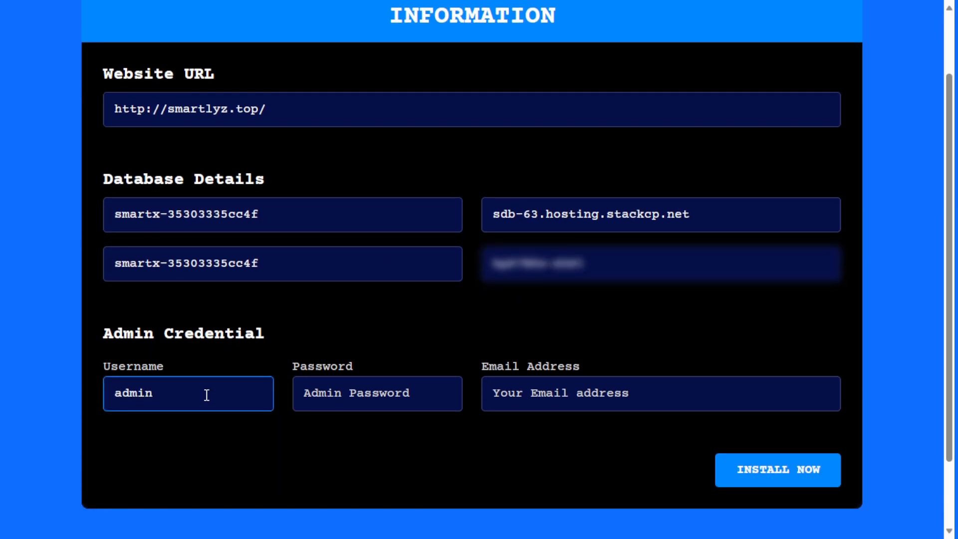
key("ctrl+a")
left_click(381, 395)
key("ctrl+v")
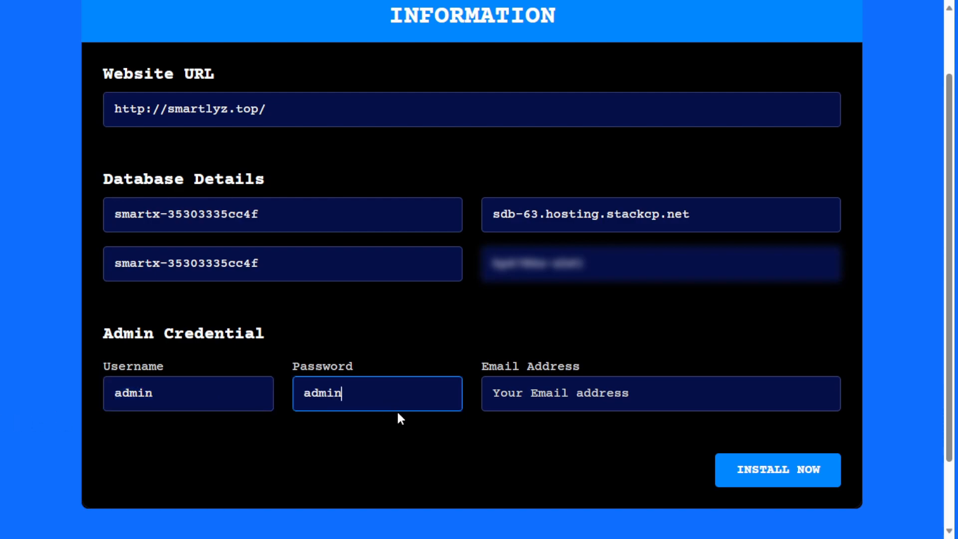
left_click(522, 394)
key("ctrl+v")
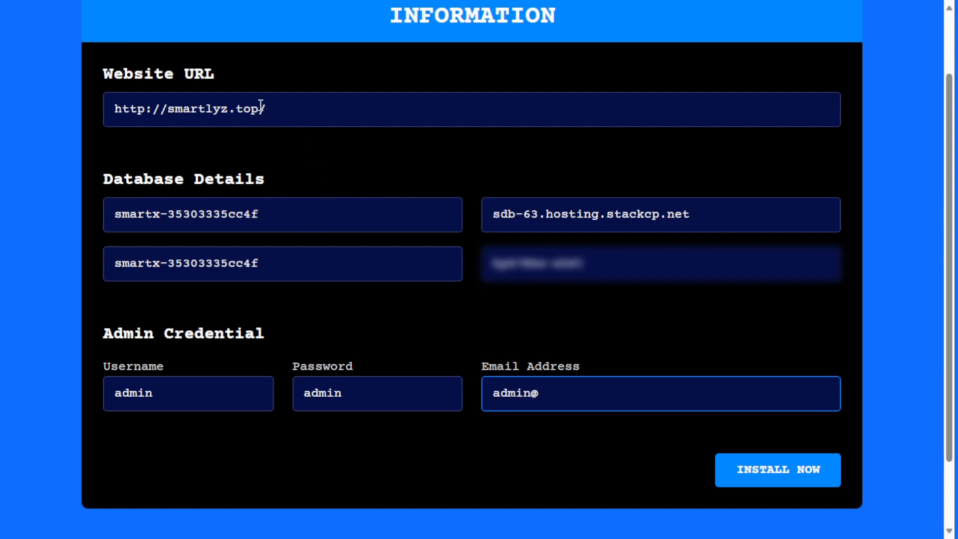
left_click_drag(260, 106, 167, 111)
key("ctrl+c")
left_click(589, 393)
key("ctrl+v")
- Adjust the admin password by appending an extra character to it
left_click(364, 387)
type("@")
key("ctrl+a")
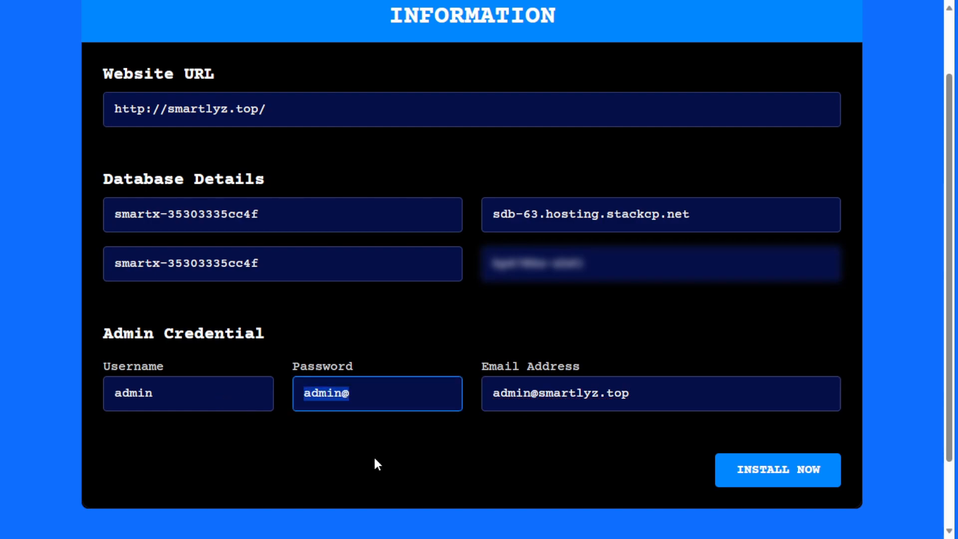
key("ctrl+z")
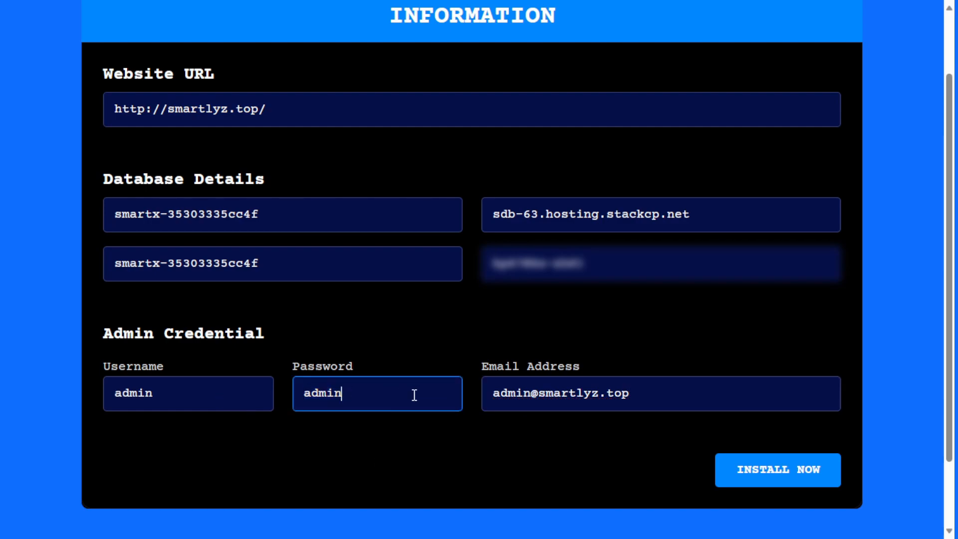
left_click_drag(412, 393, 254, 381)
left_click(348, 393)
type("@")
left_click_drag(443, 396, 290, 397)
left_click(355, 431)
scroll(356, 428, "down", 2)
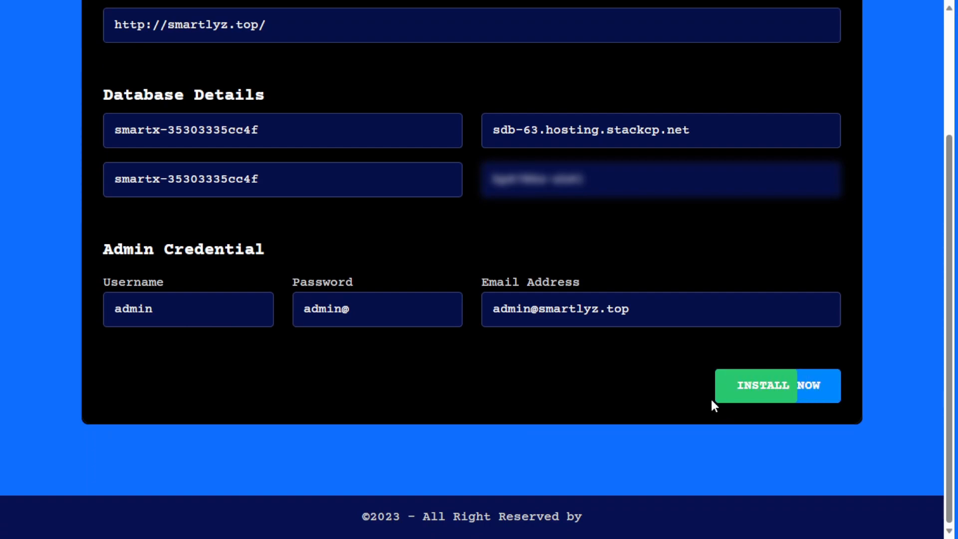
- Start the installation and wait for the success page's instruction to delete the install folder
left_click(797, 396)
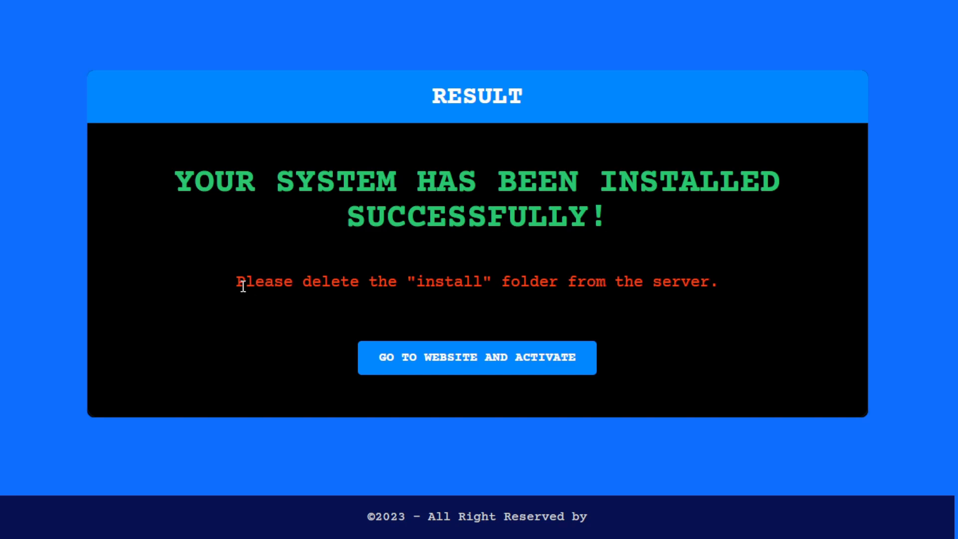
left_click_drag(246, 288, 776, 275)
left_click(510, 289)
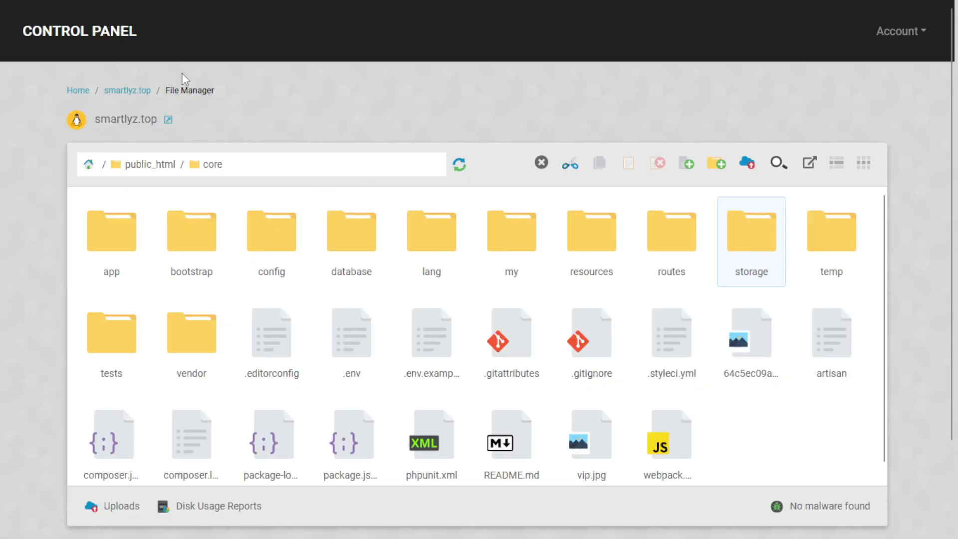
- Return to public_html and permanently delete the install folder through its context menu
left_click(158, 164)
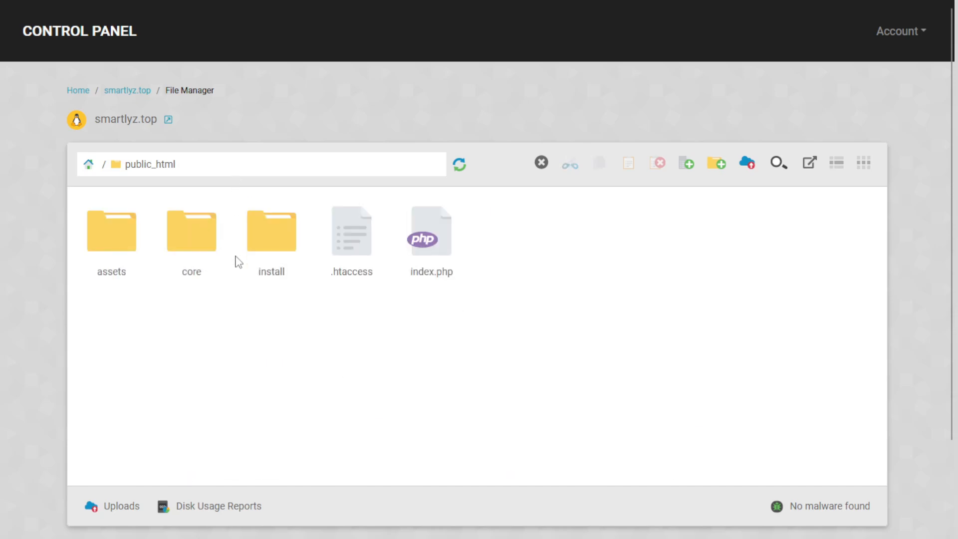
left_click(278, 254)
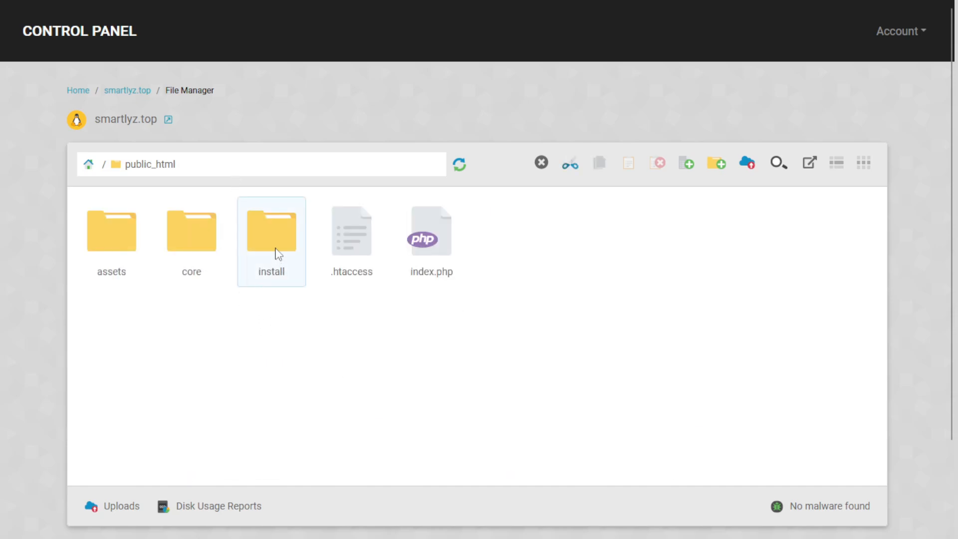
right_click(275, 249)
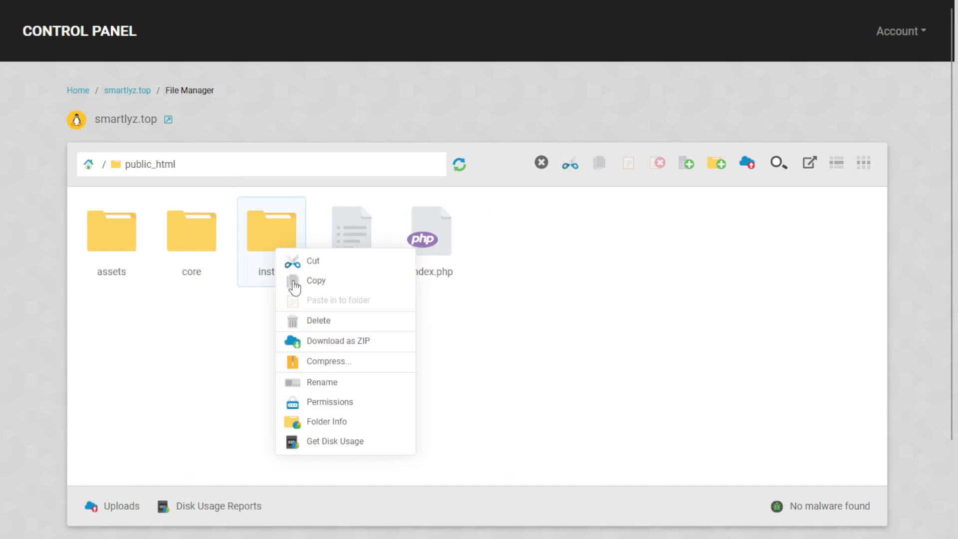
left_click(267, 273)
right_click(265, 255)
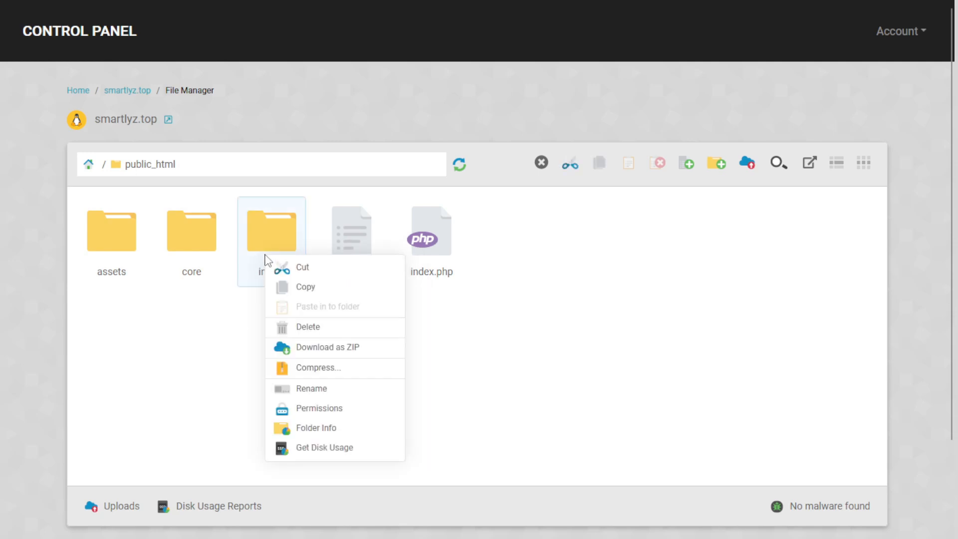
left_click(312, 328)
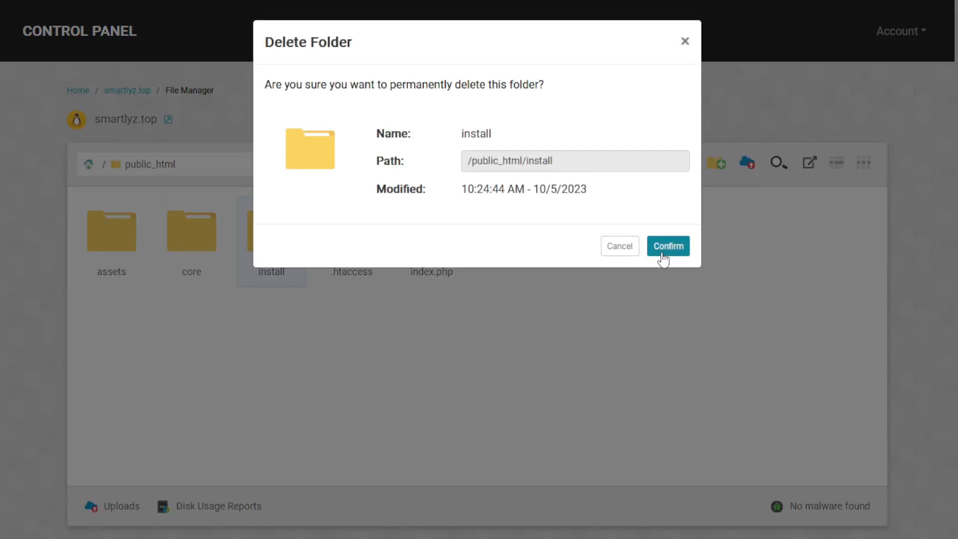
left_click(664, 247)
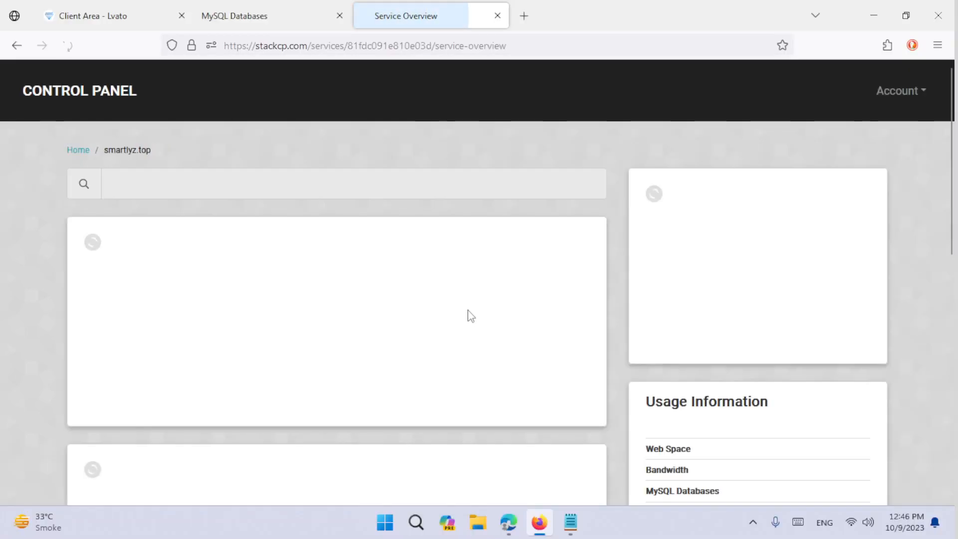
- Check the SSL/TLS settings to confirm smartlyz.top's SSL is active
scroll(464, 322, "down", 10)
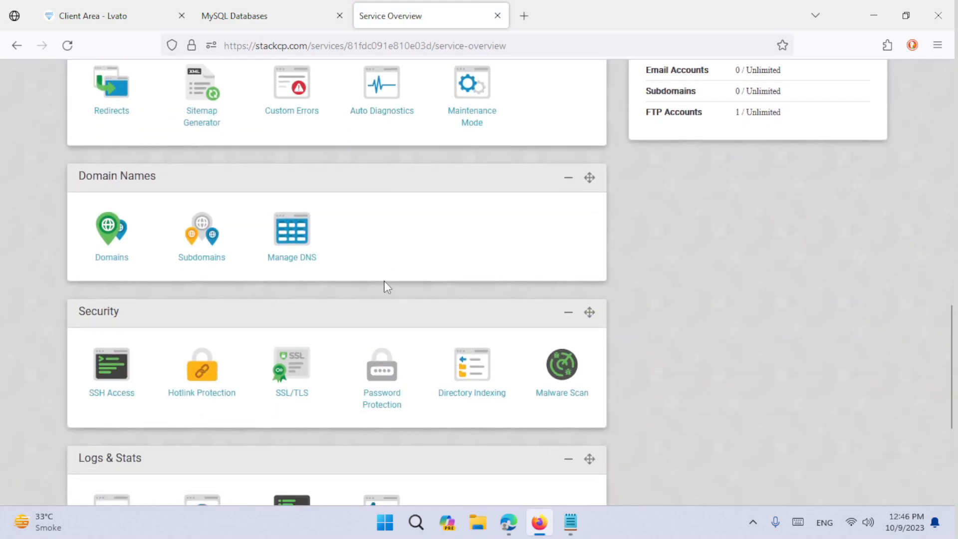
scroll(379, 277, "down", 3)
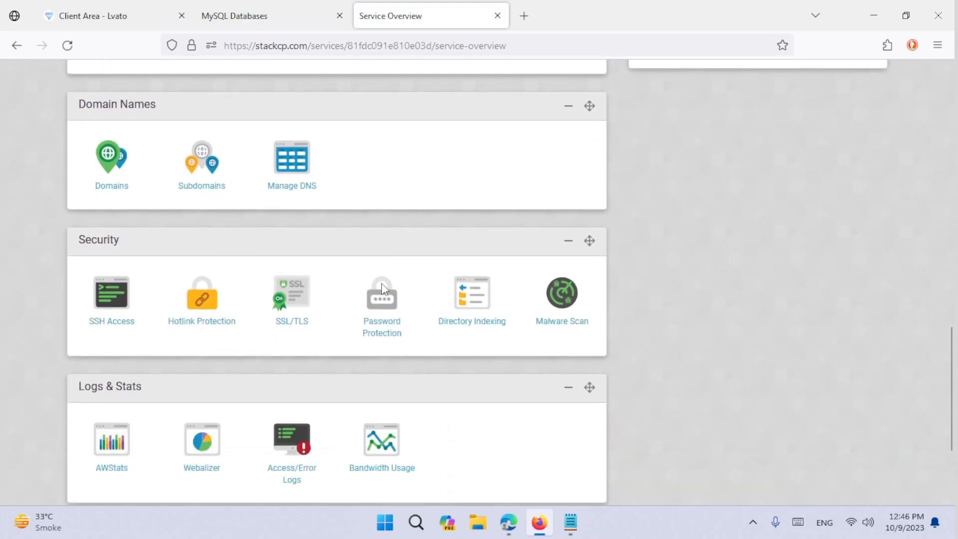
left_click(307, 301)
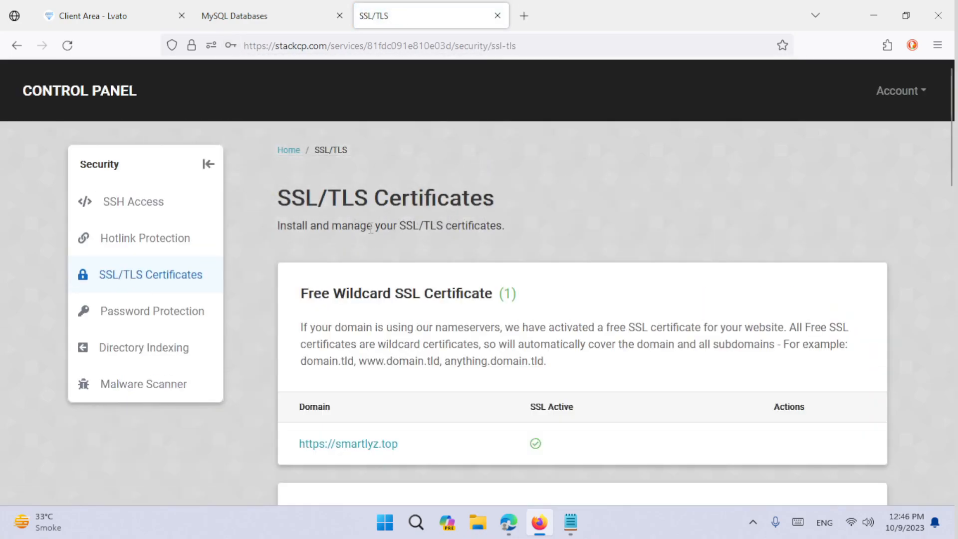
scroll(380, 246, "down", 10)
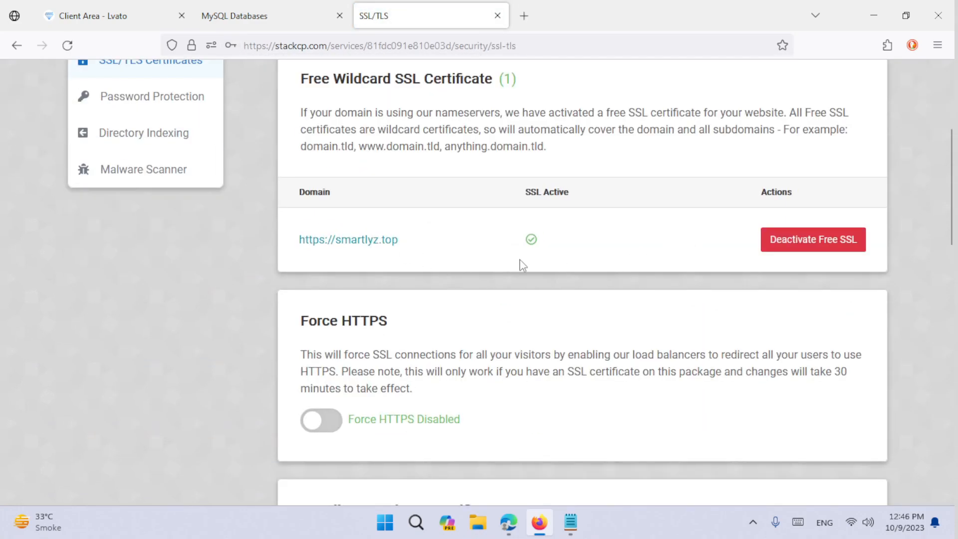
scroll(245, 250, "up", 5)
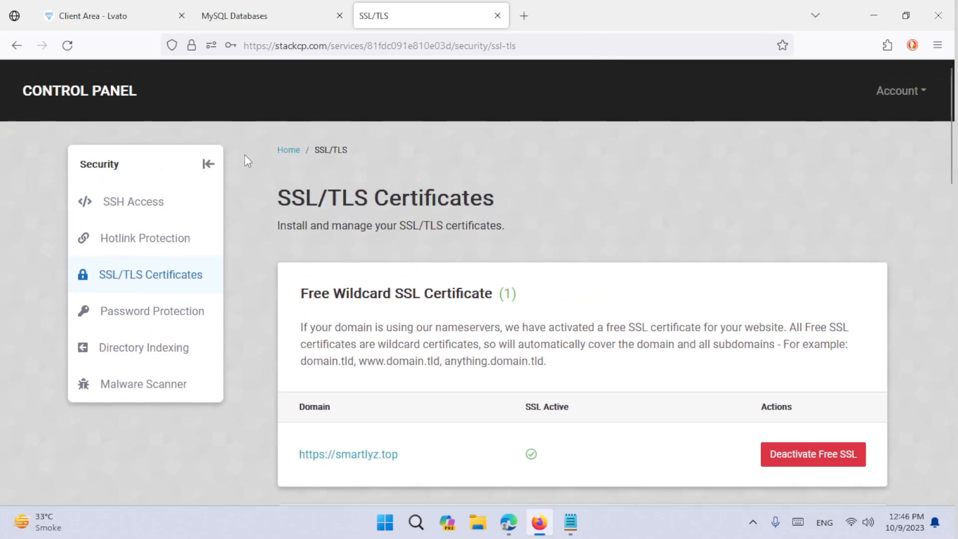
left_click(210, 165)
scroll(398, 237, "down", 5)
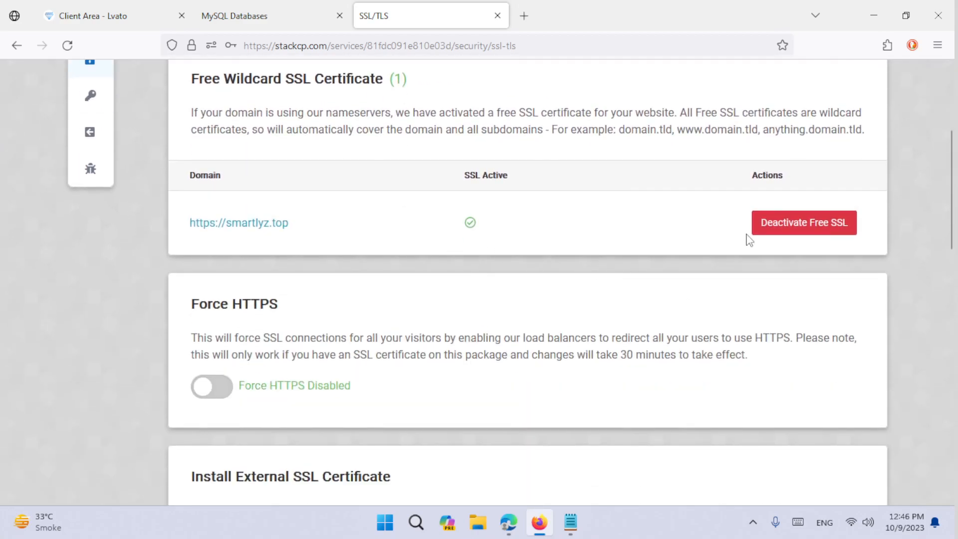
scroll(277, 205, "up", 5)
left_click(174, 150)
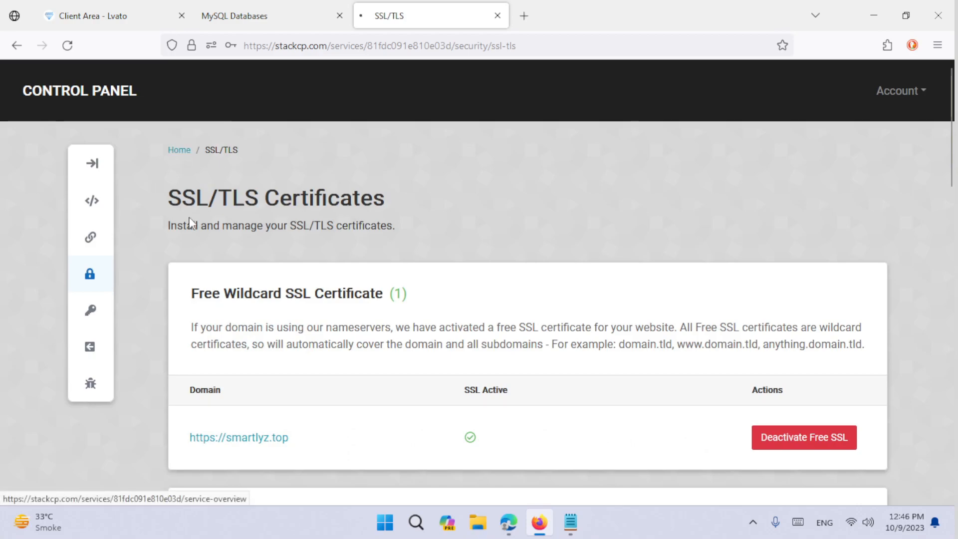
- Enable Force HTTPS for smartlyz.top in the SSL/TLS settings
scroll(263, 222, "down", 10)
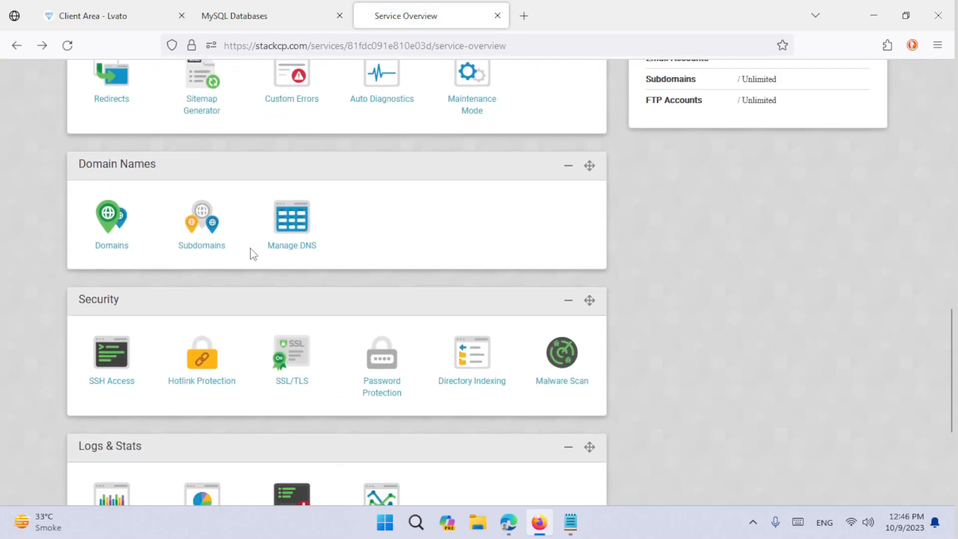
scroll(252, 254, "down", 2)
left_click(293, 269)
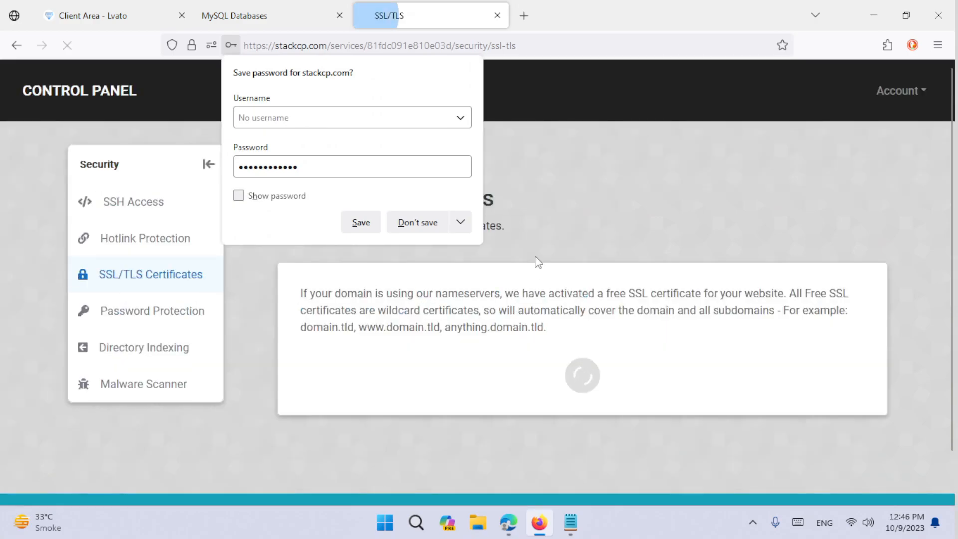
left_click(560, 210)
scroll(560, 257, "down", 6)
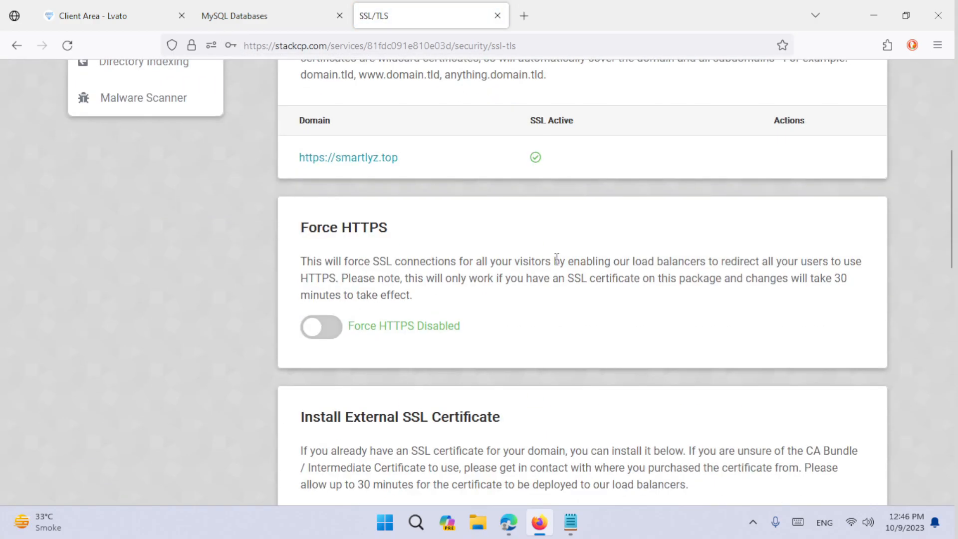
scroll(649, 254, "up", 2)
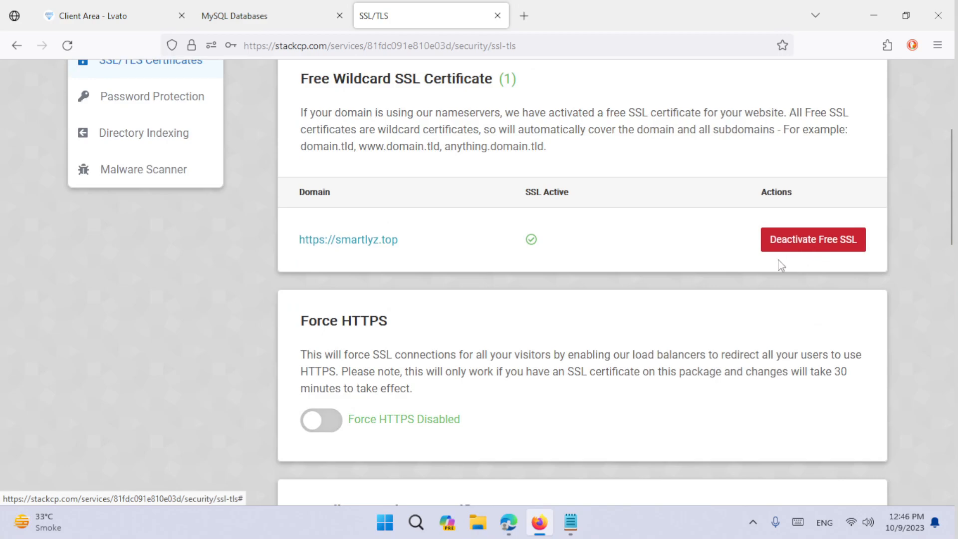
scroll(357, 376, "down", 3)
left_click(321, 278)
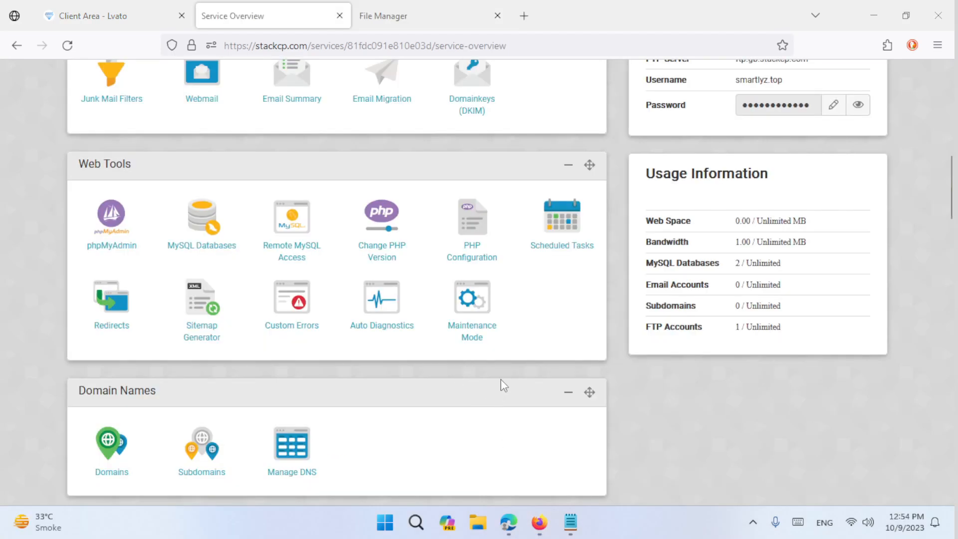
scroll(533, 333, "up", 5)
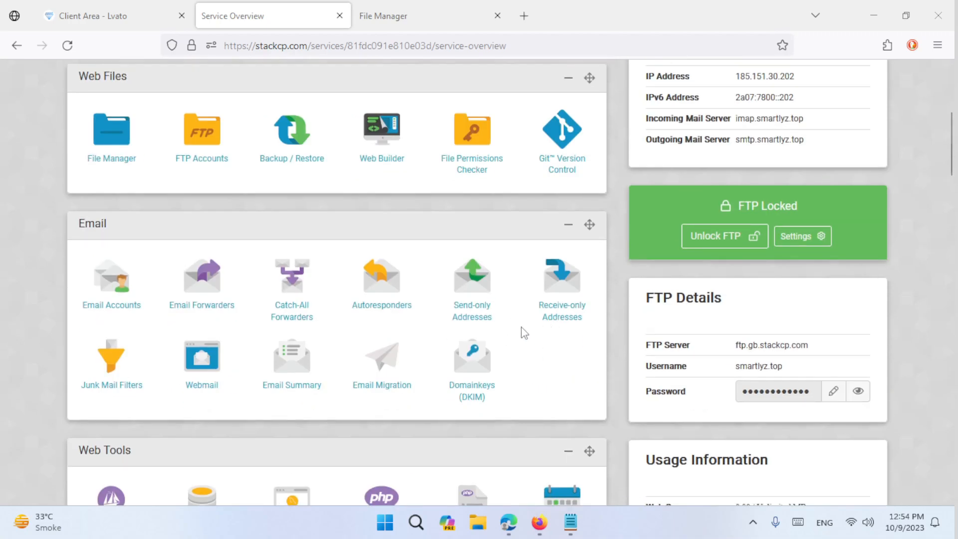
scroll(533, 334, "up", 5)
scroll(514, 342, "down", 11)
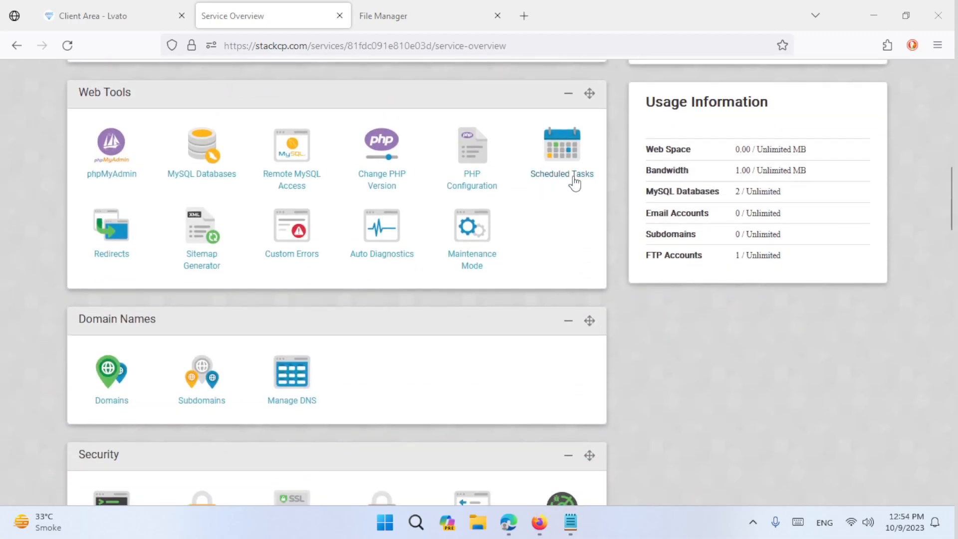
left_click(572, 182)
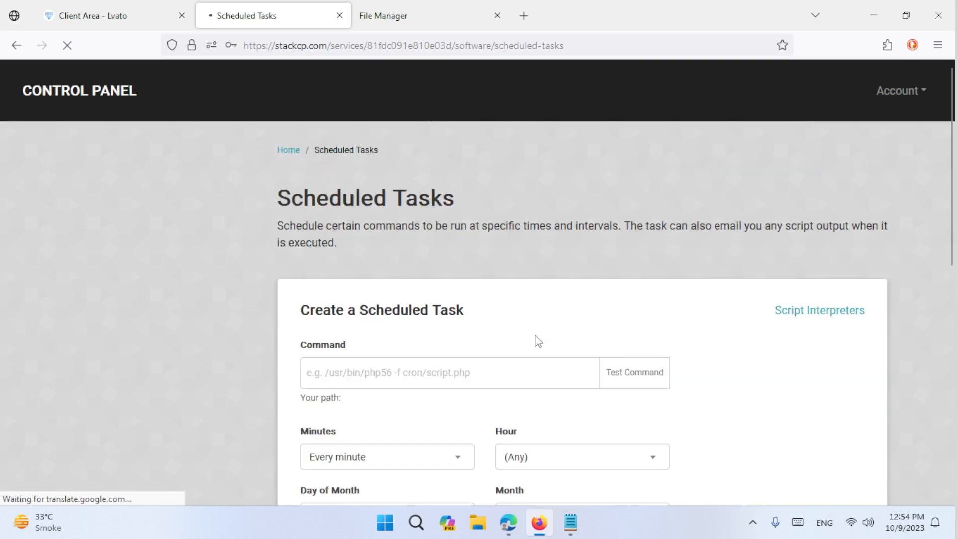
left_click(209, 165)
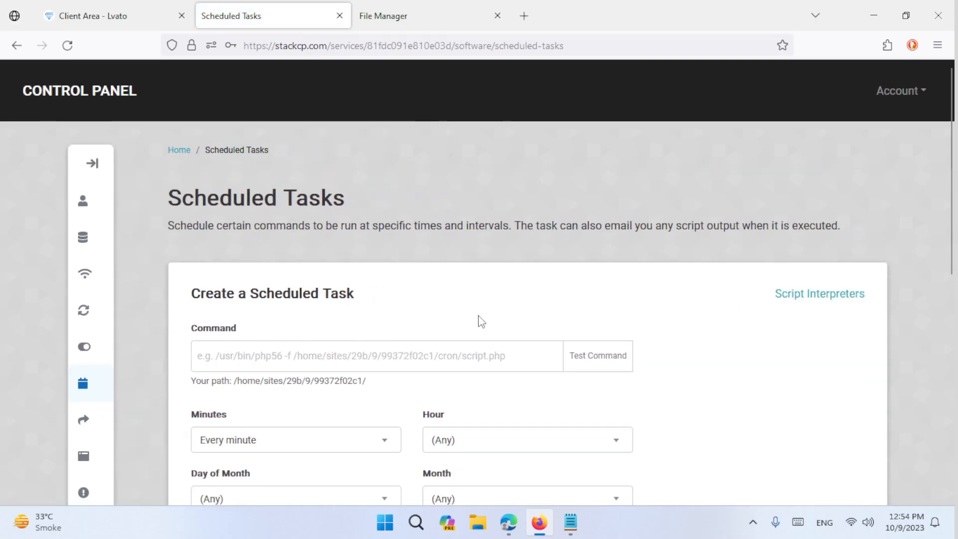
scroll(532, 449, "down", 2)
left_click(508, 522)
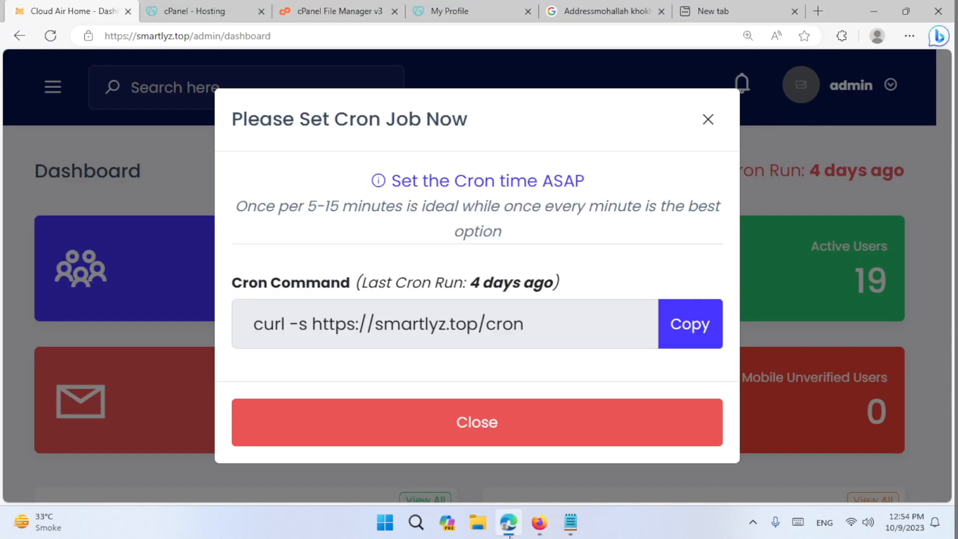
left_click(673, 325)
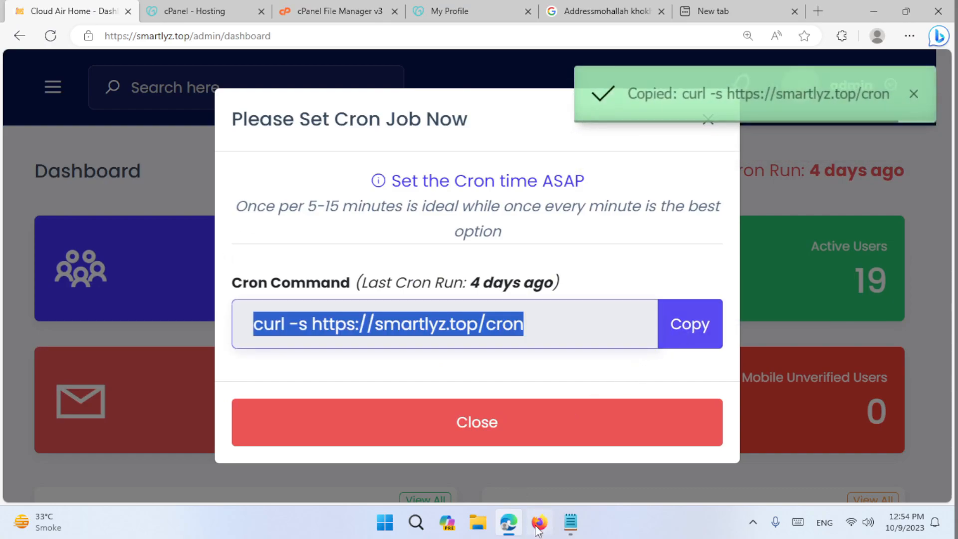
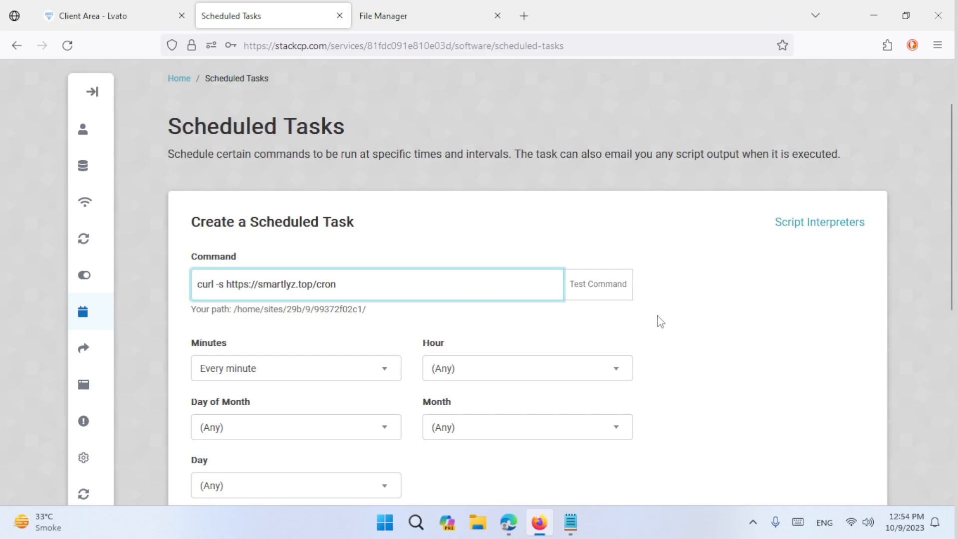
- Set the curl task's Minutes field to Every 10 minutes, replacing the initial Every 5 minutes
left_click(267, 367)
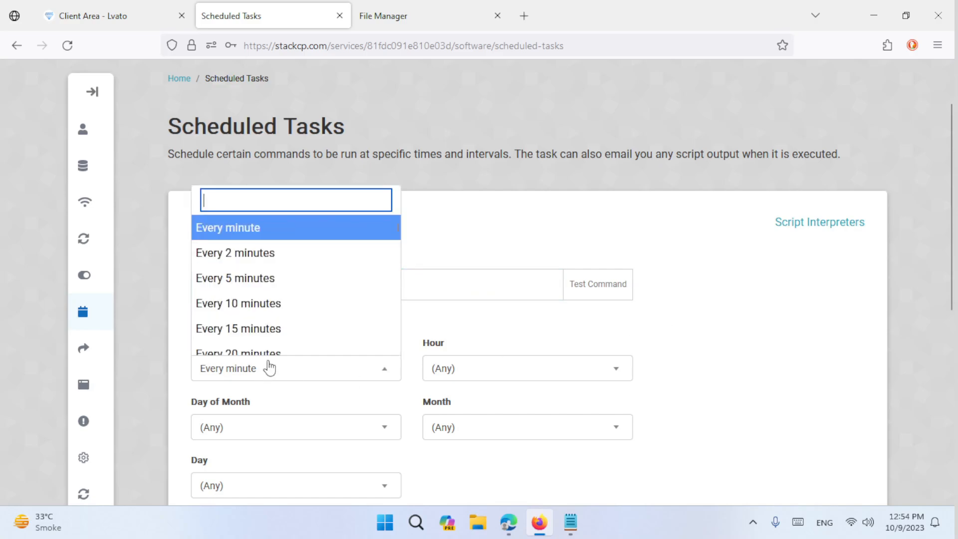
left_click(259, 292)
left_click(272, 367)
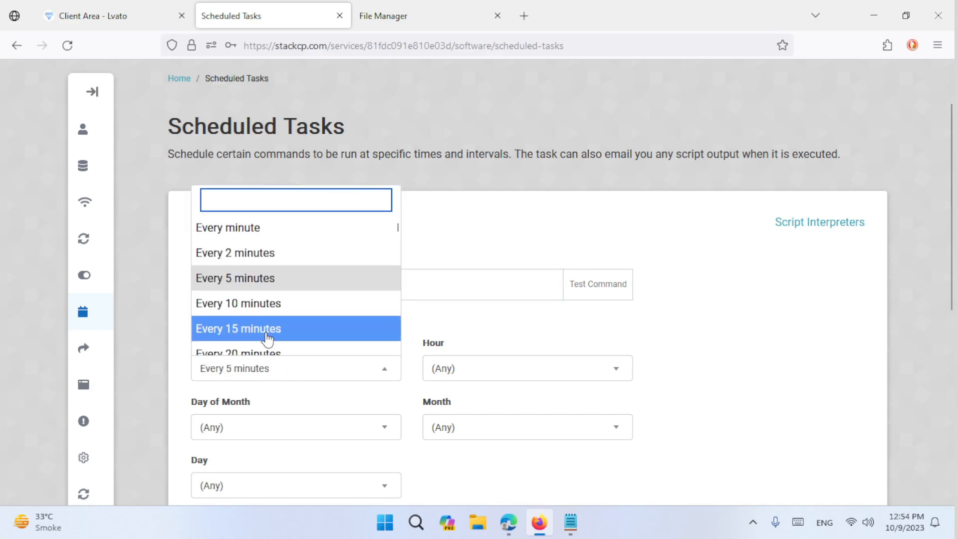
left_click(673, 342)
scroll(582, 337, "down", 4)
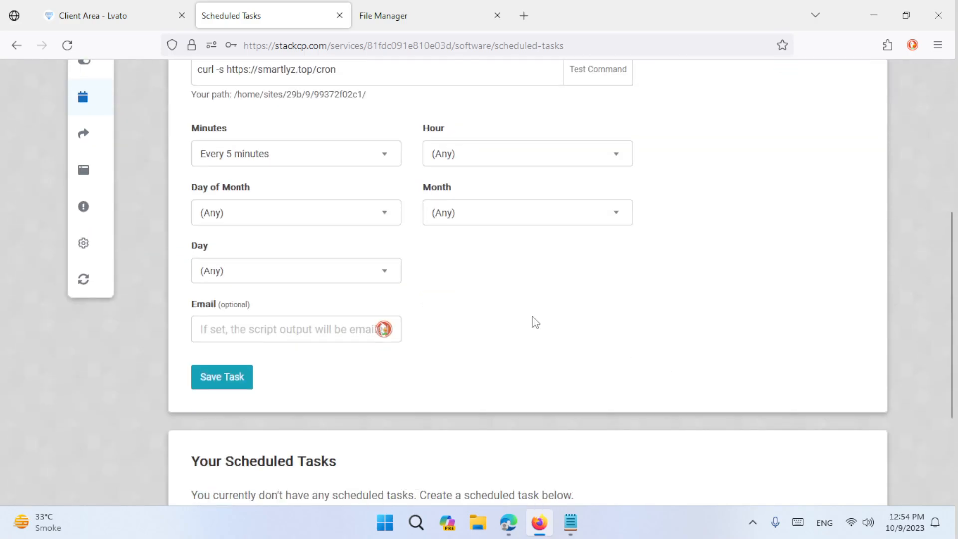
left_click(259, 159)
left_click(247, 284)
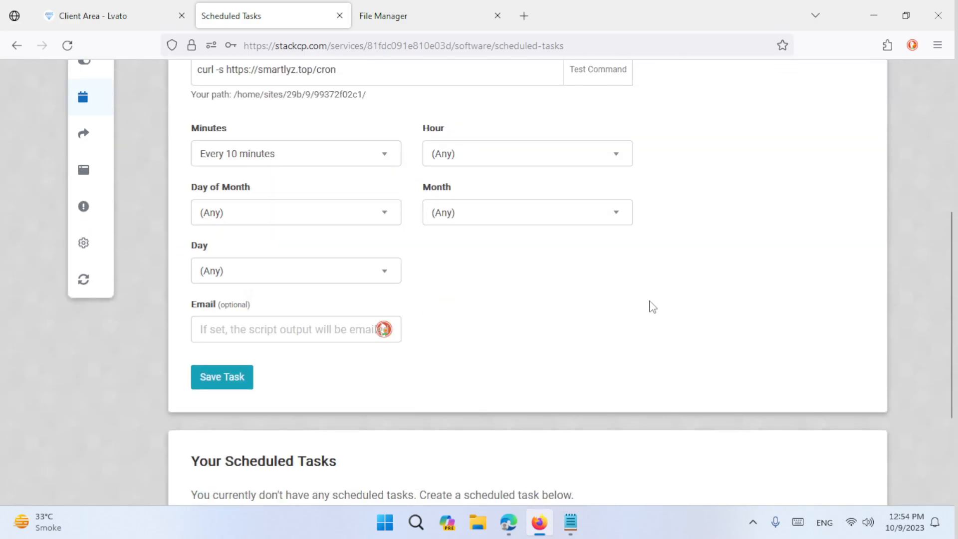
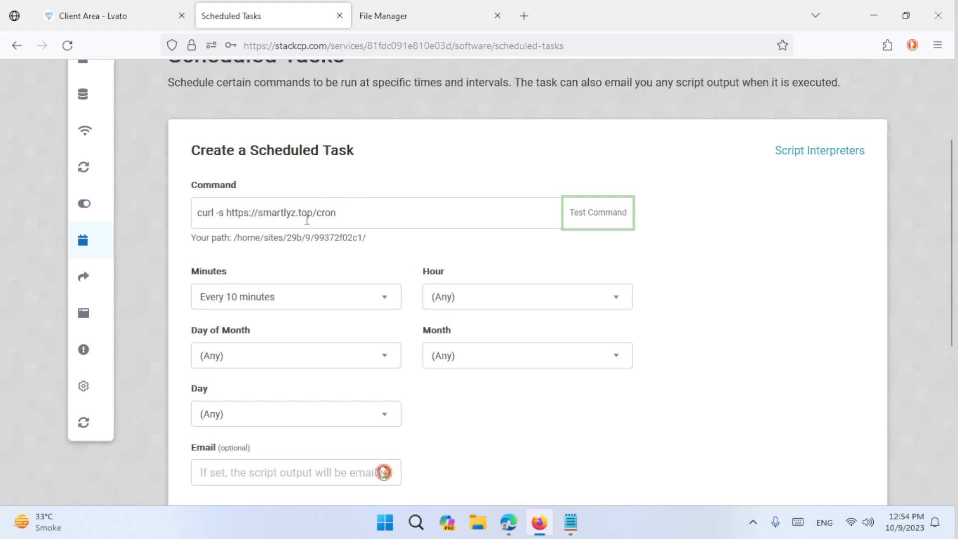
left_click(223, 212)
key("BackSpace")
key("BackSpace")
key("BackSpace")
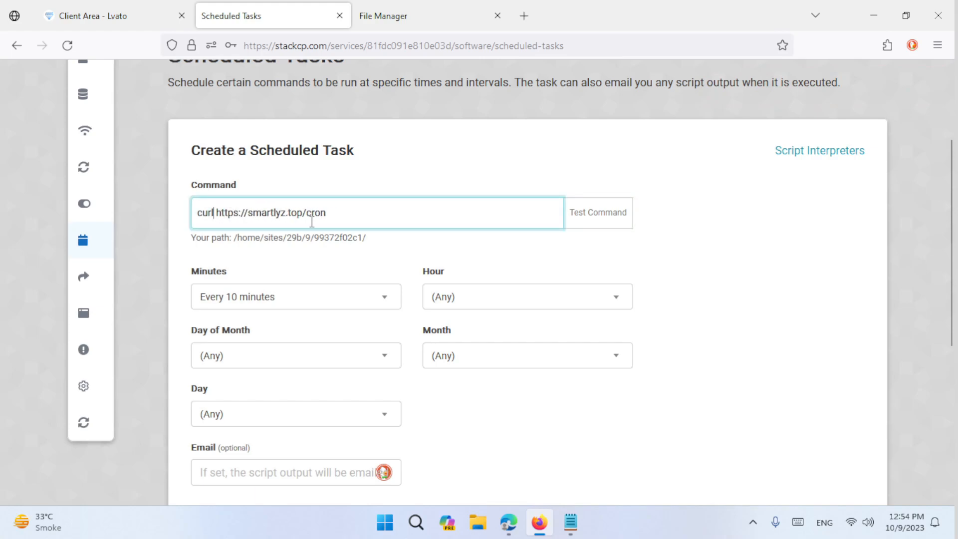
left_click(599, 222)
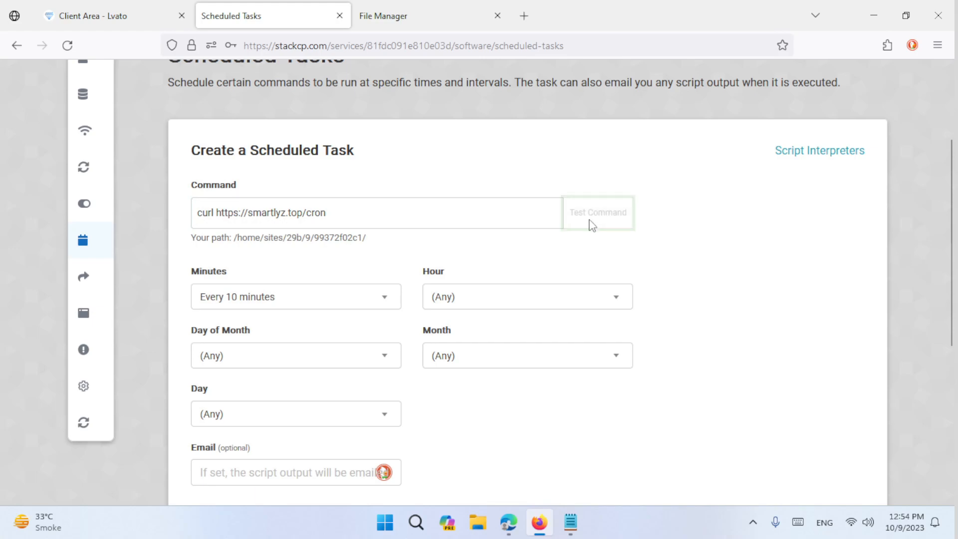